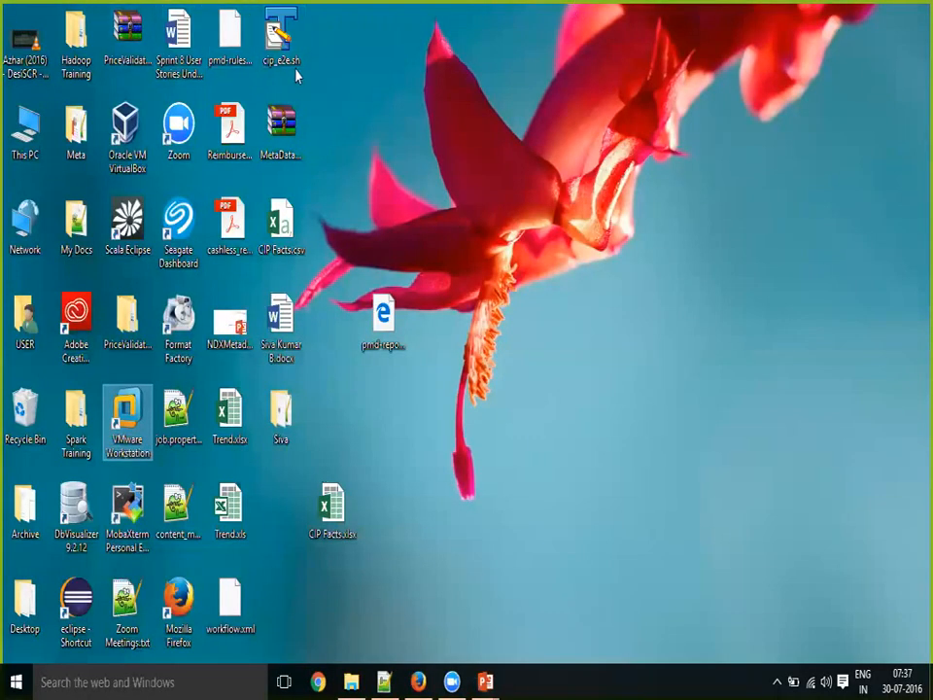
# - Switch to Scala.pptx in PowerPoint, leaving the running slide show for the editing view of the "Installing Scala in Linux" slide
pyautogui.click(367, 11)
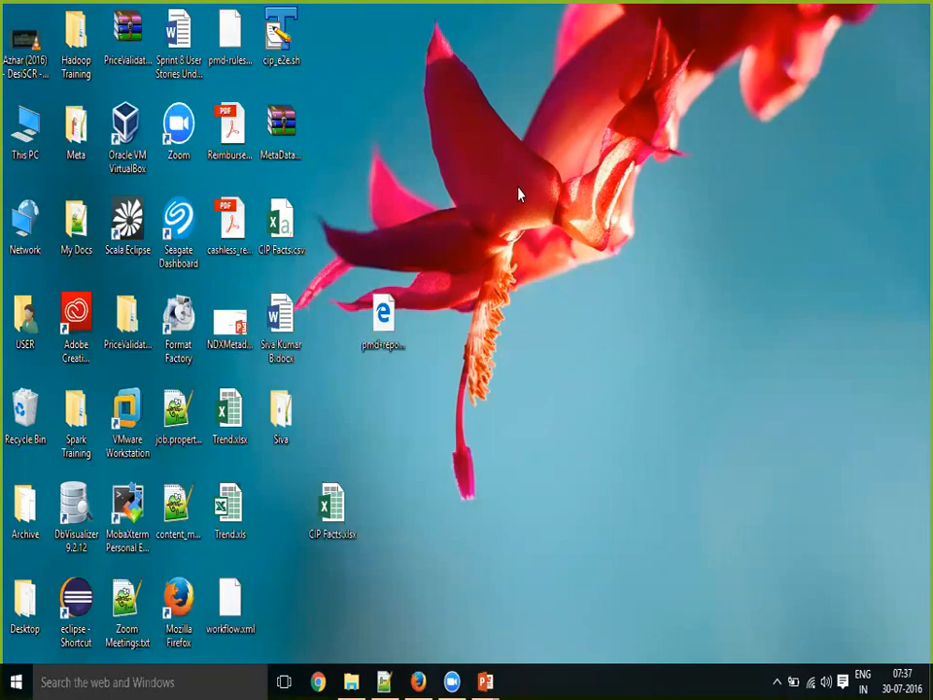
pyautogui.moveTo(485, 680)
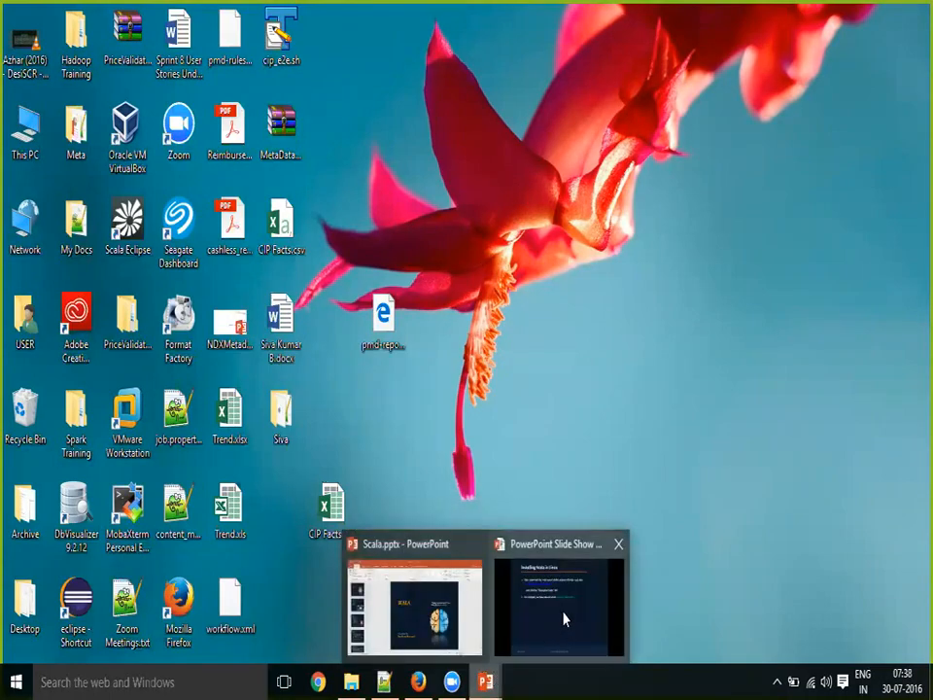
pyautogui.click(564, 619)
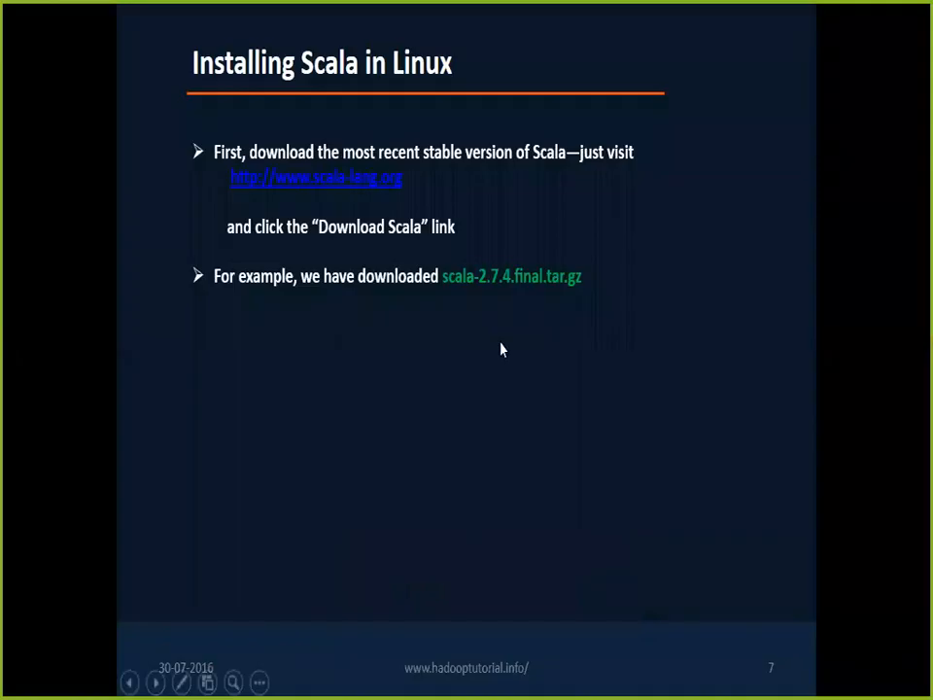
pyautogui.press('Escape')
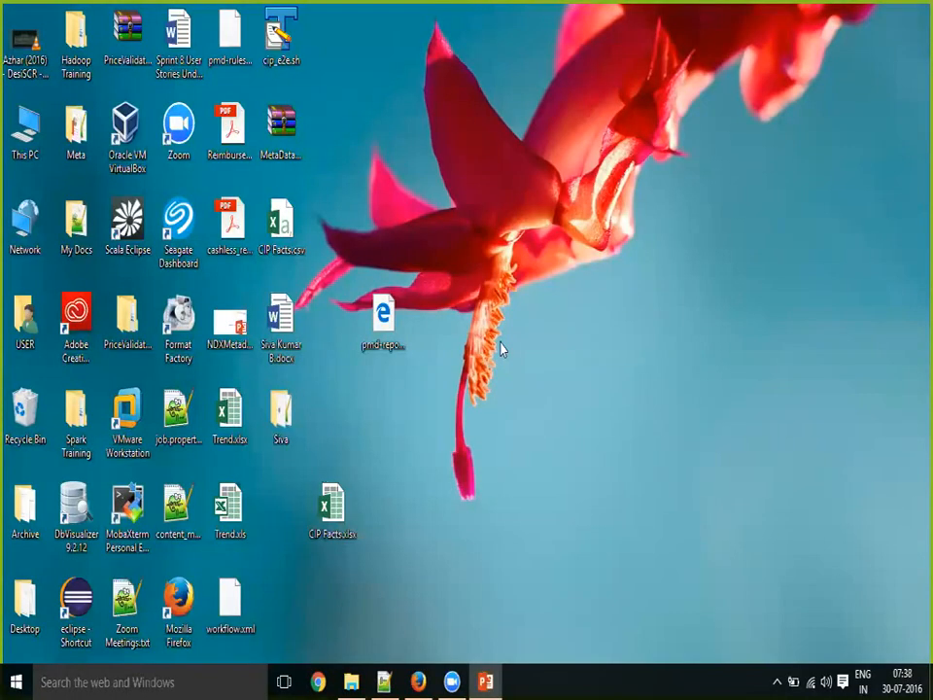
pyautogui.click(486, 681)
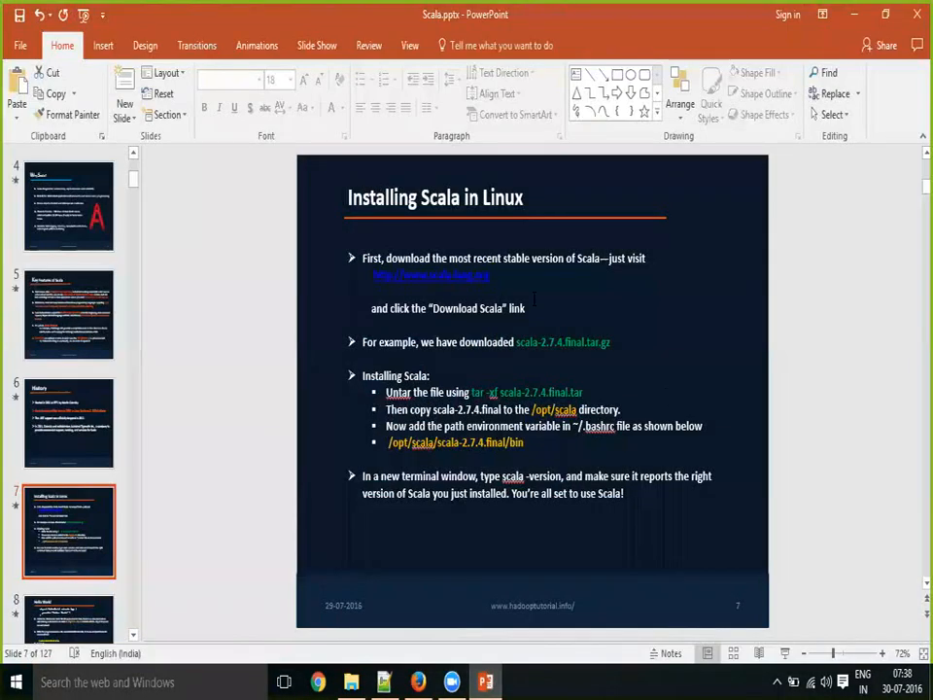
pyautogui.click(497, 277)
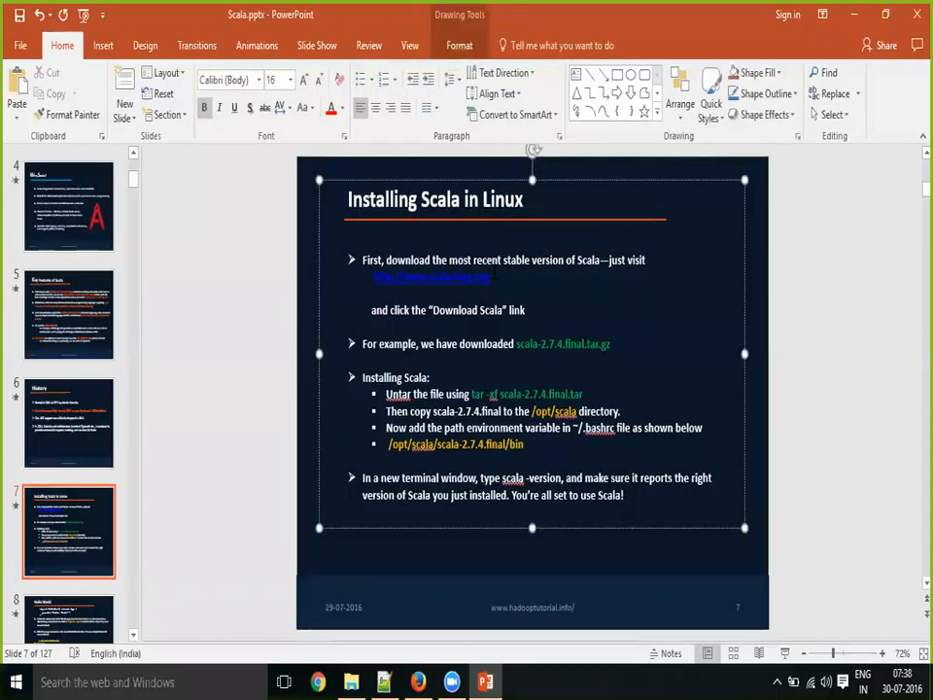
pyautogui.tripleClick(494, 277)
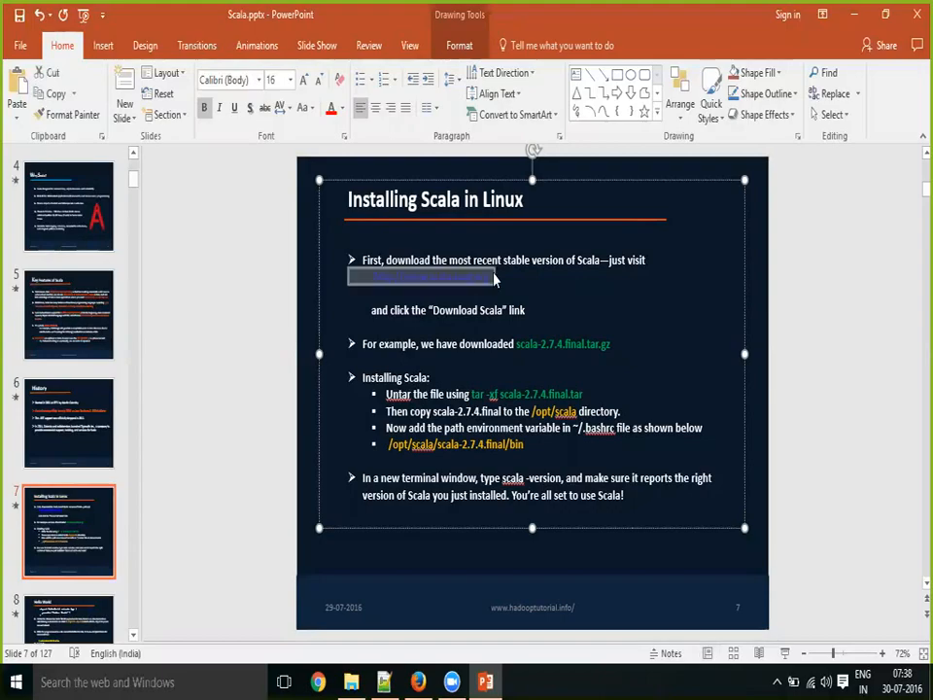
pyautogui.hotkey('shift', 'Right')
pyautogui.click(539, 284)
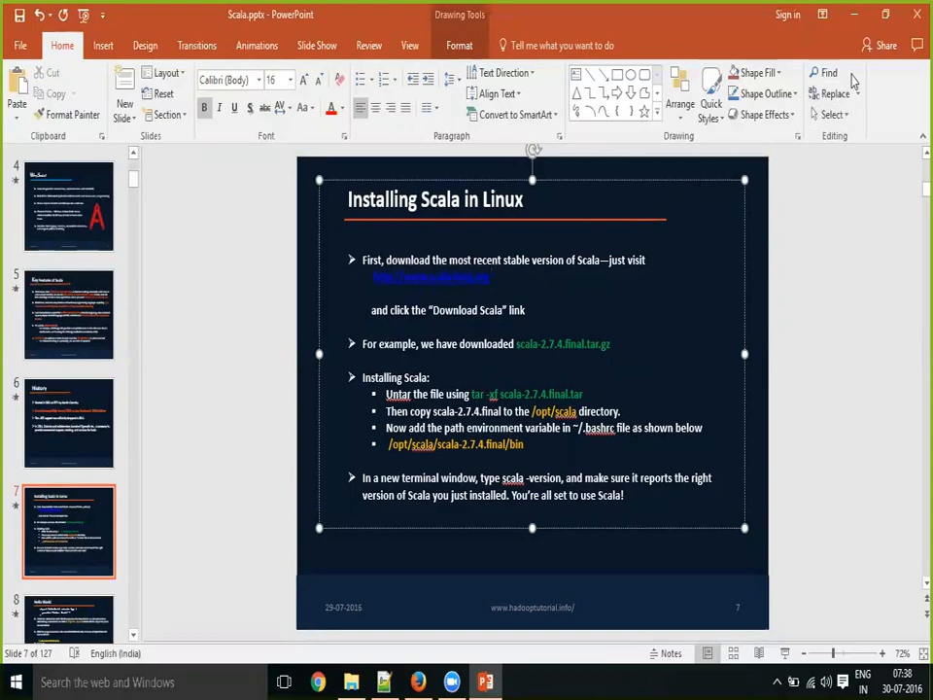
pyautogui.click(854, 16)
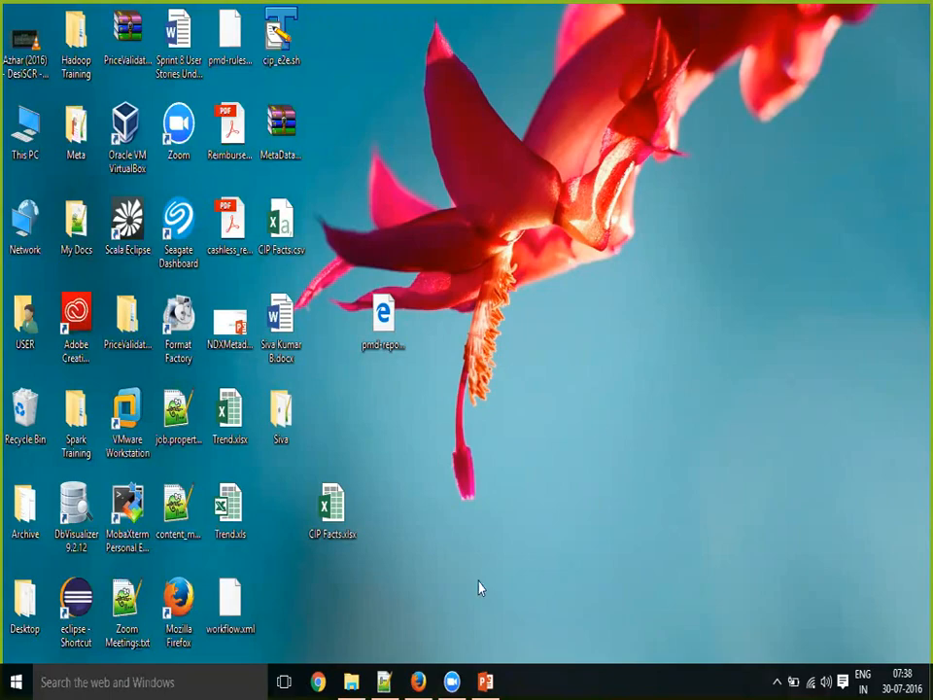
# - Switch to Day 2 Notes.txt in Notepad++ and add the lines "HortonWorks" and "Cloudera" below "10.+(20) ;", separated by a blank line
pyautogui.click(388, 680)
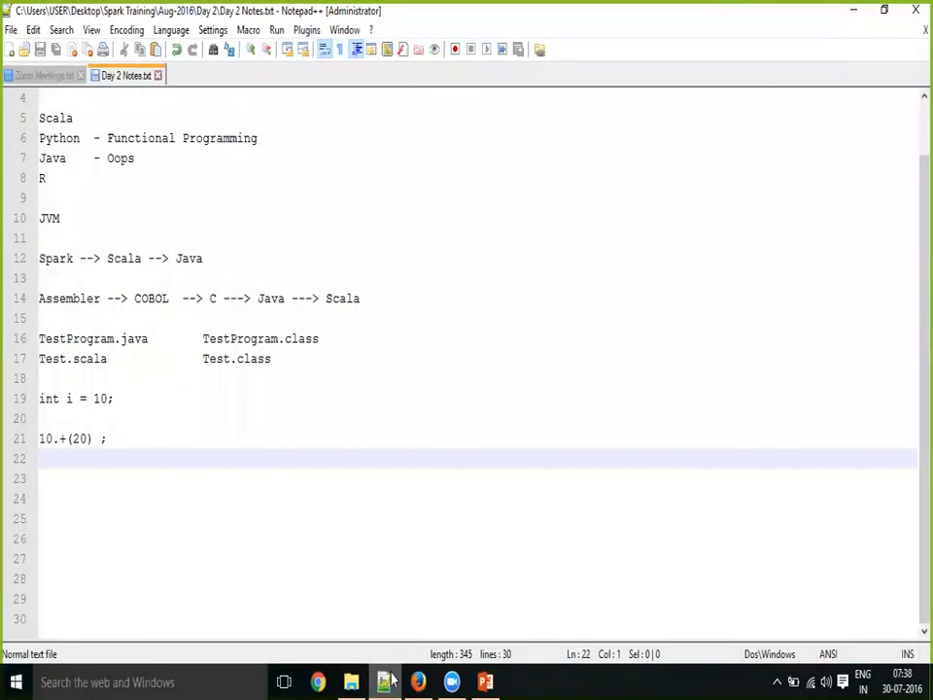
pyautogui.press('Return')
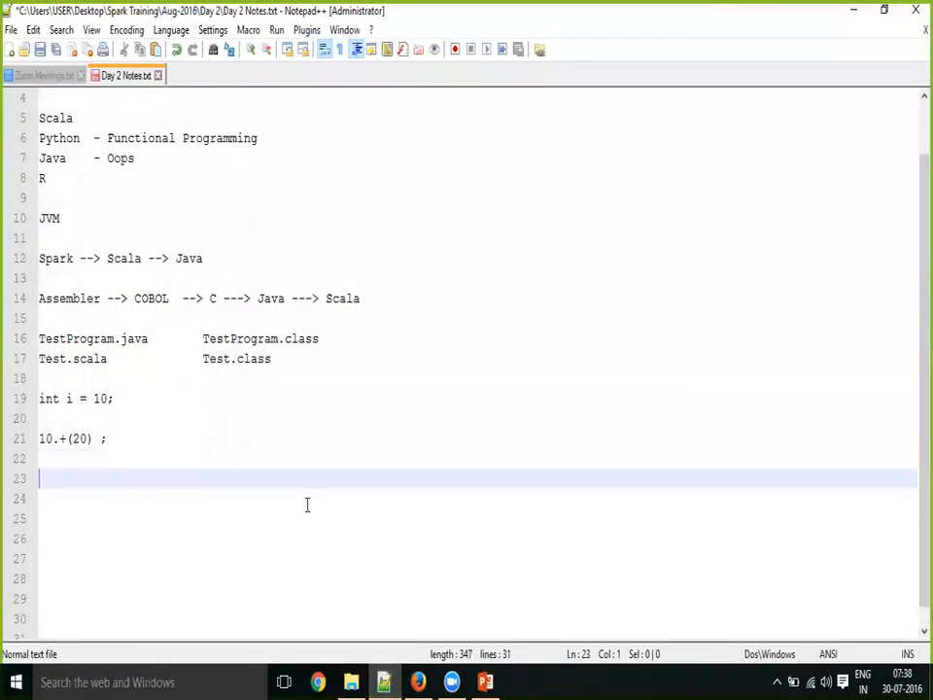
pyautogui.hotkey('ctrl', 's')
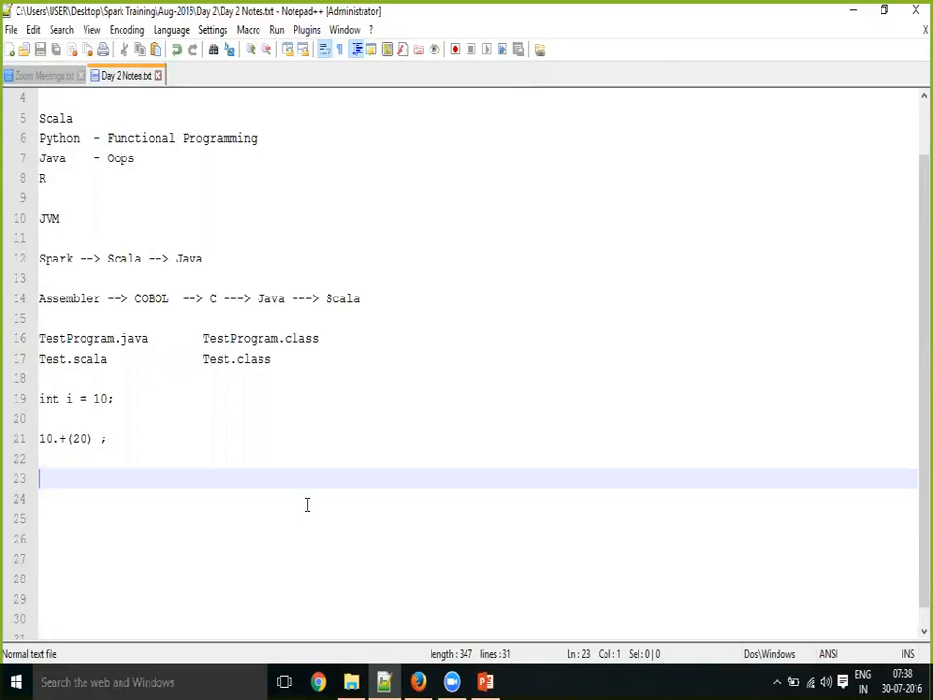
pyautogui.write('Ho')
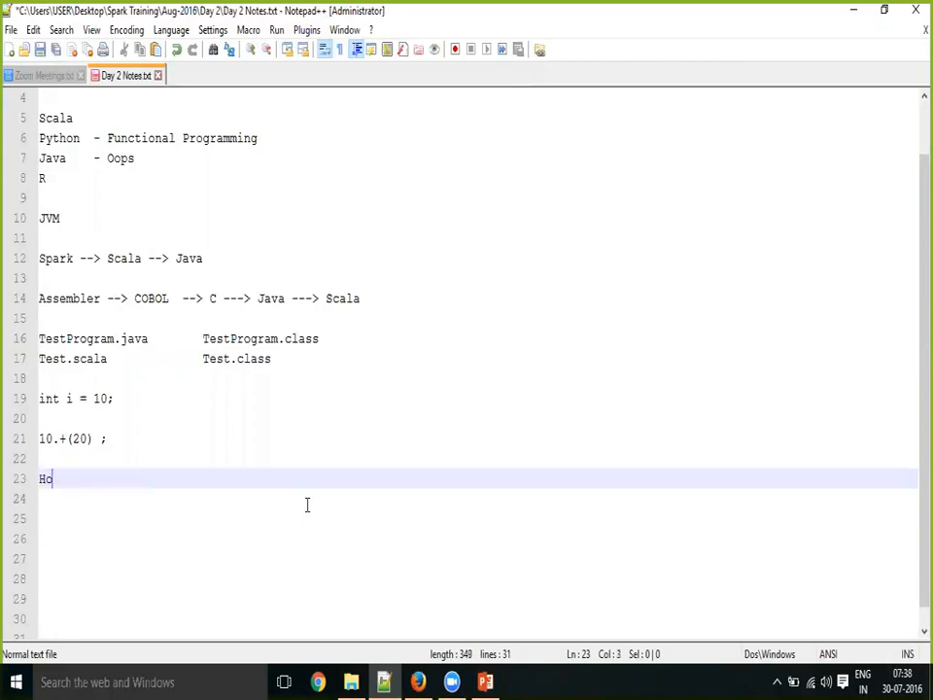
pyautogui.write('rtonWorks')
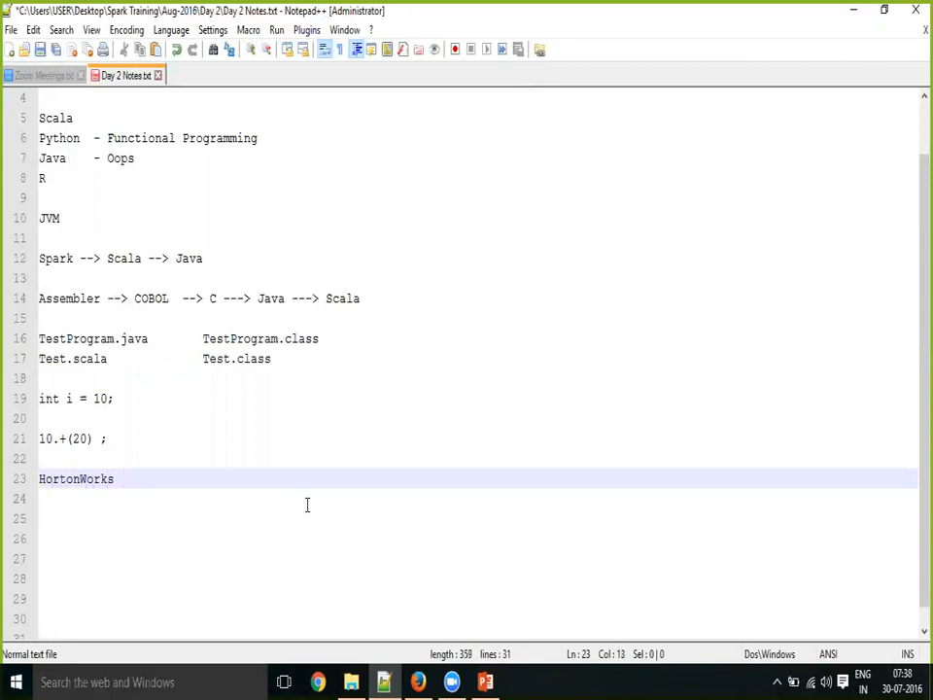
pyautogui.press('Return')
pyautogui.write('Cl')
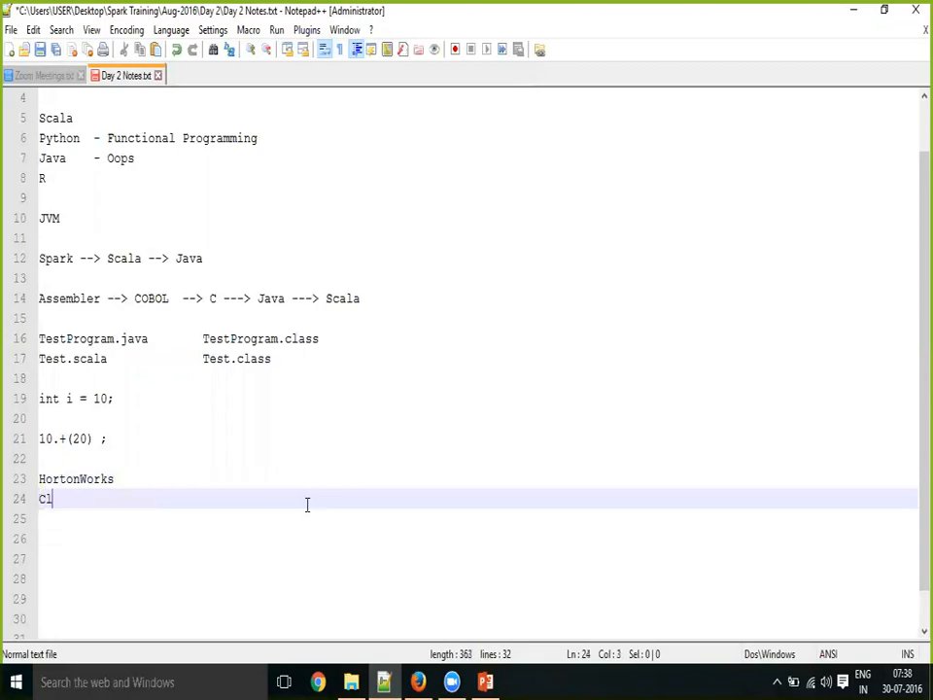
pyautogui.write('oudera')
pyautogui.press('Return')
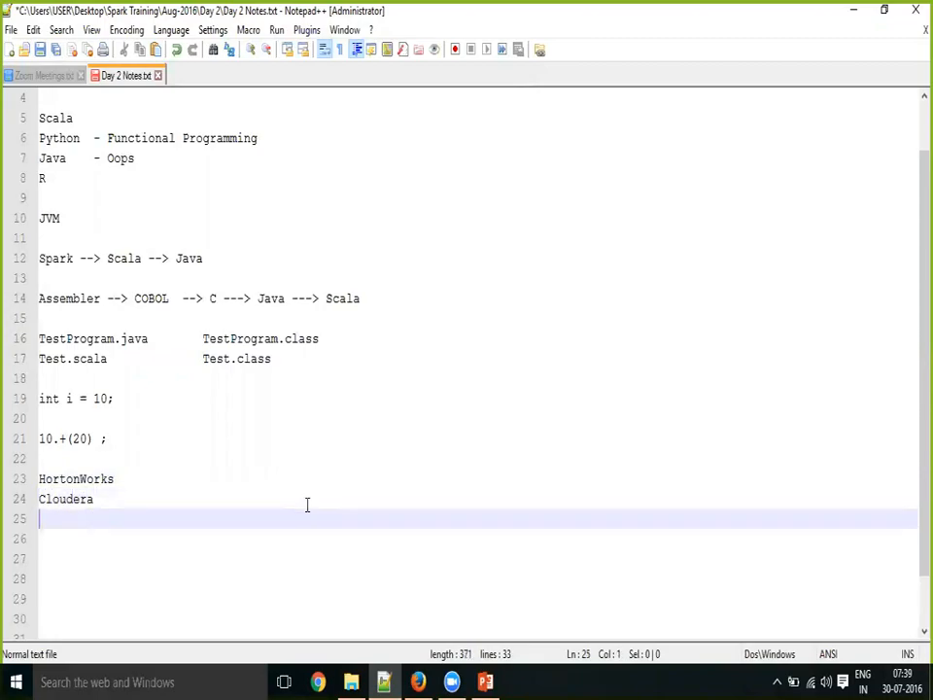
# - Append "- GUI" to the Cloudera line and "-" to the HortonWorks line, and save the notes
pyautogui.click(306, 504)
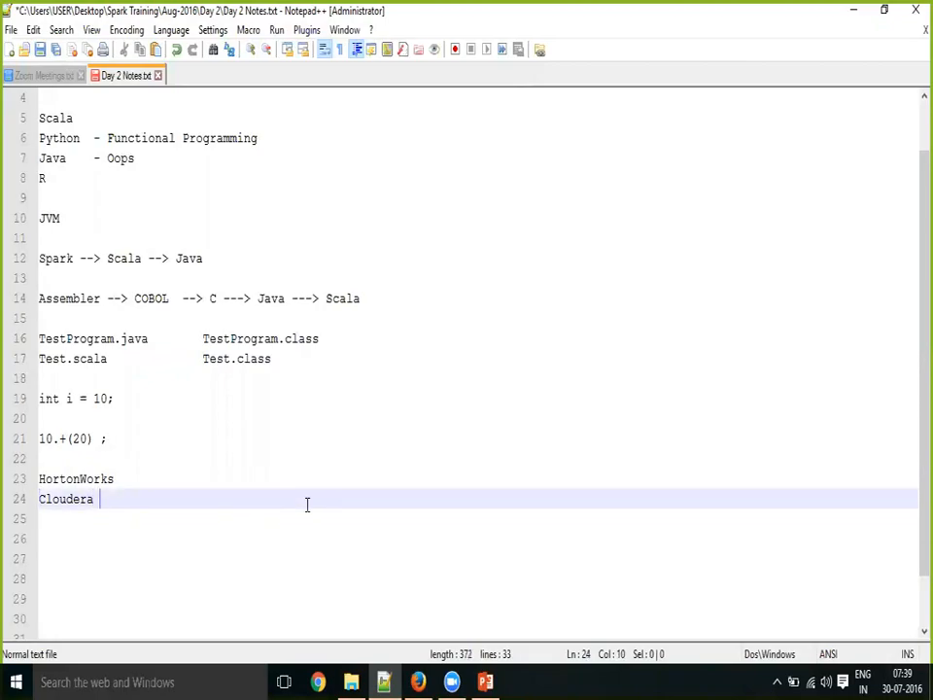
pyautogui.write('- GUI')
pyautogui.press('Up')
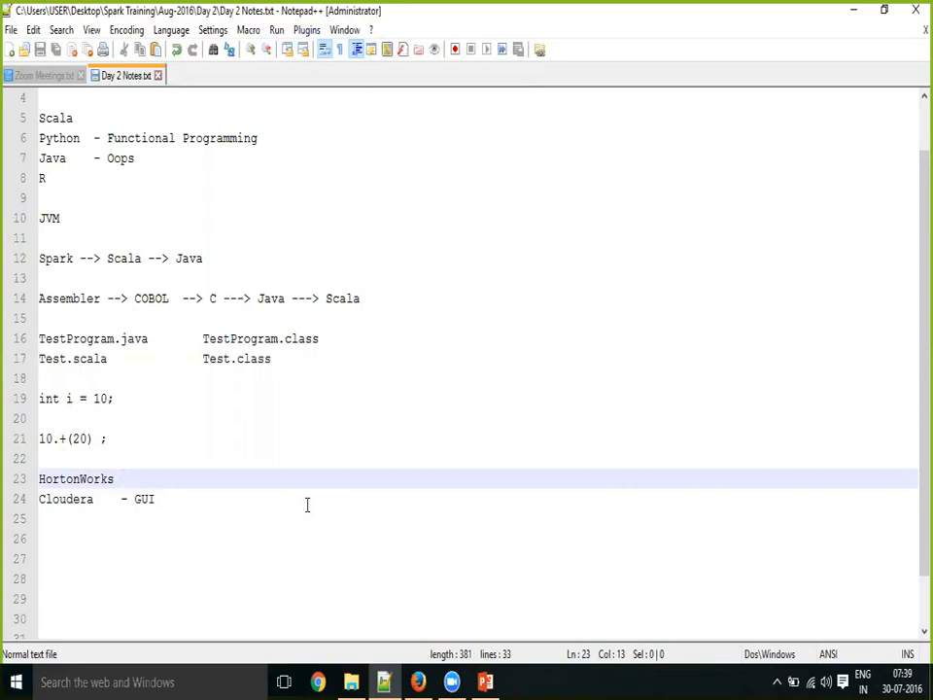
pyautogui.write('-')
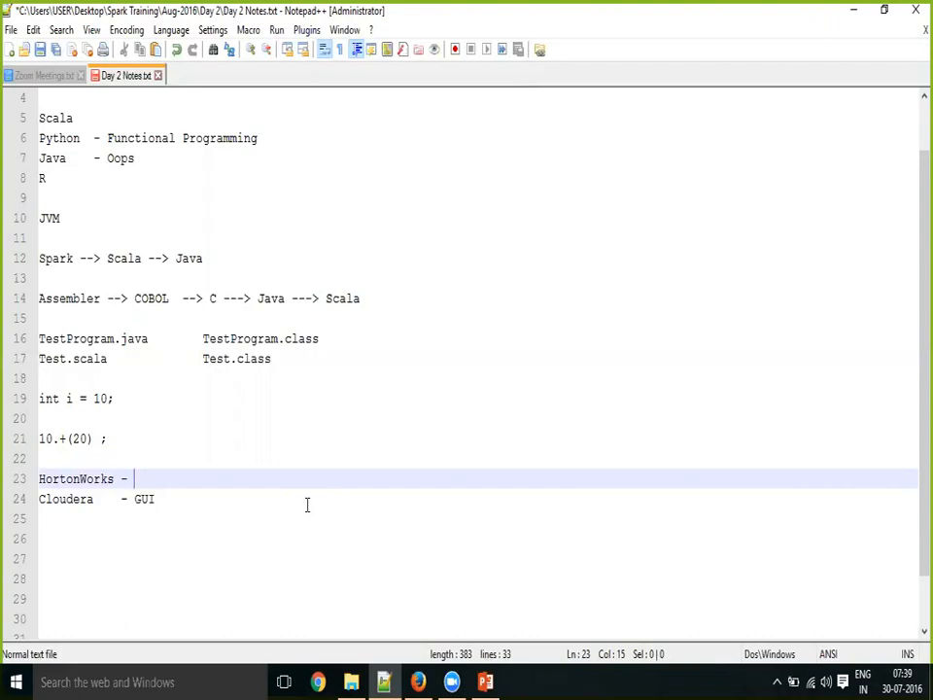
pyautogui.hotkey('ctrl', 's')
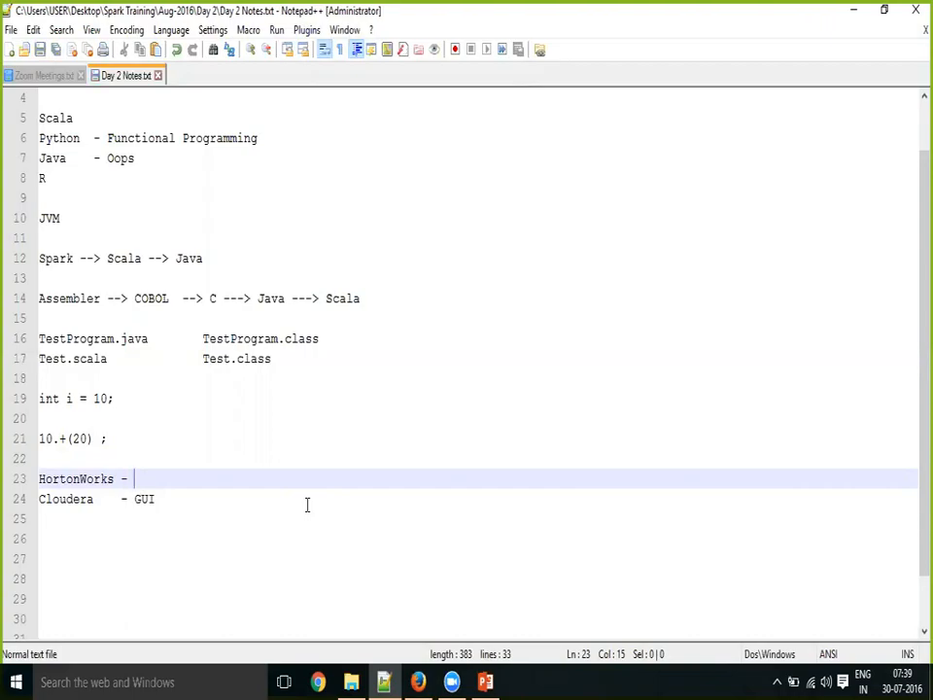
# - Highlight the HortonWorks line and the Cloudera line in turn, ending on the empty line below them
pyautogui.hotkey('shift', 'Home')
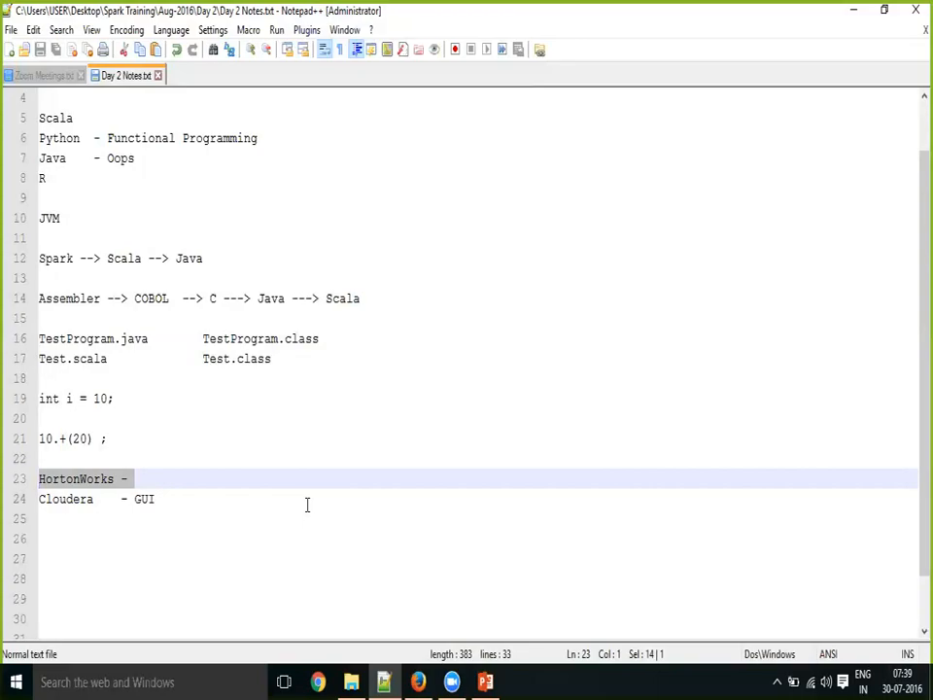
pyautogui.press('Down')
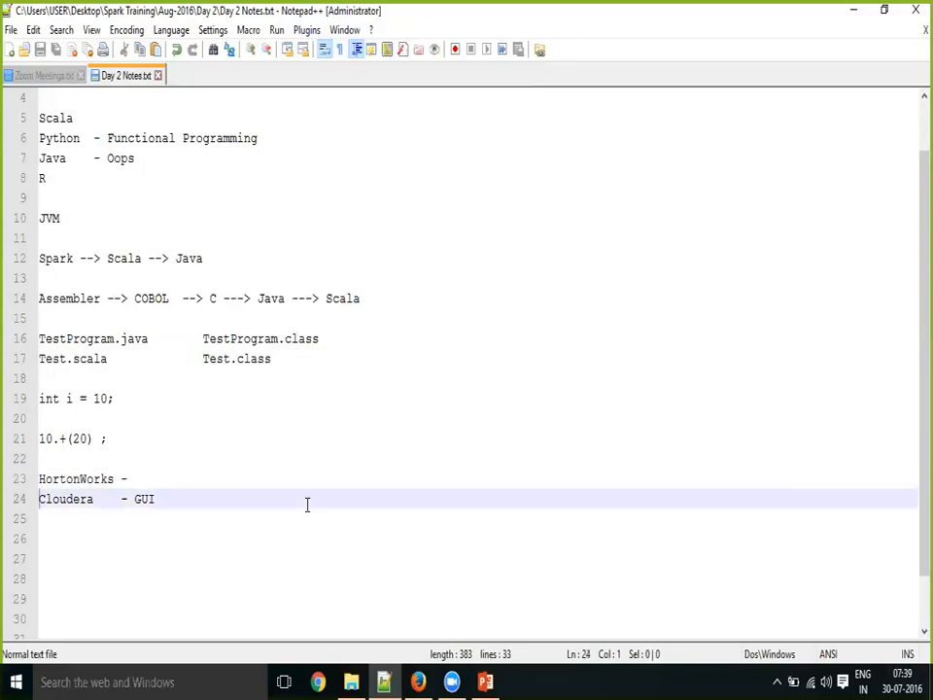
pyautogui.press('Down')
pyautogui.press('Down')
pyautogui.press('Up')
pyautogui.press('Up')
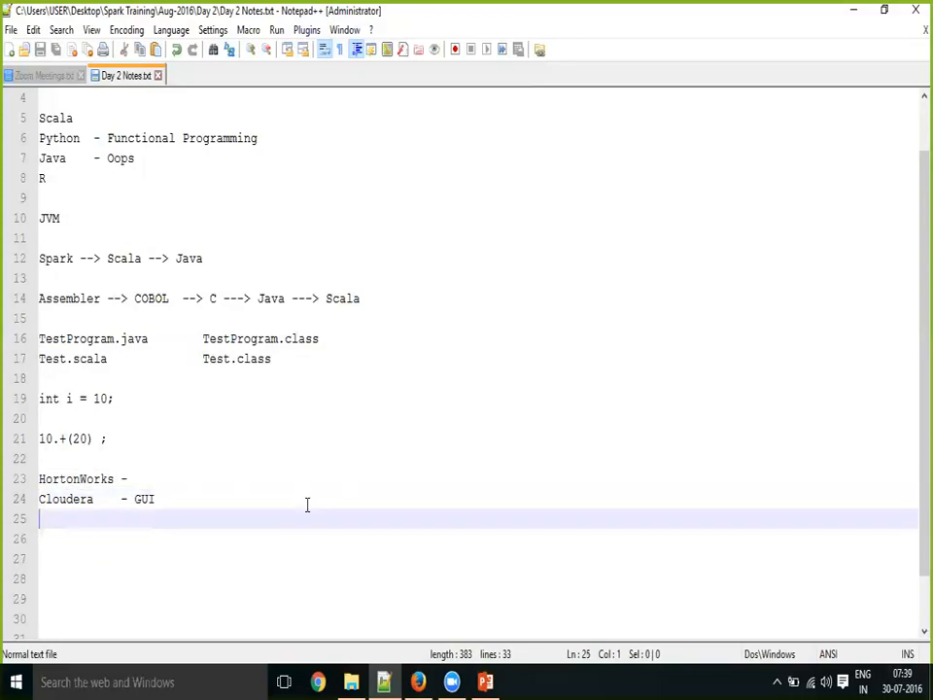
pyautogui.hotkey('shift', 'End')
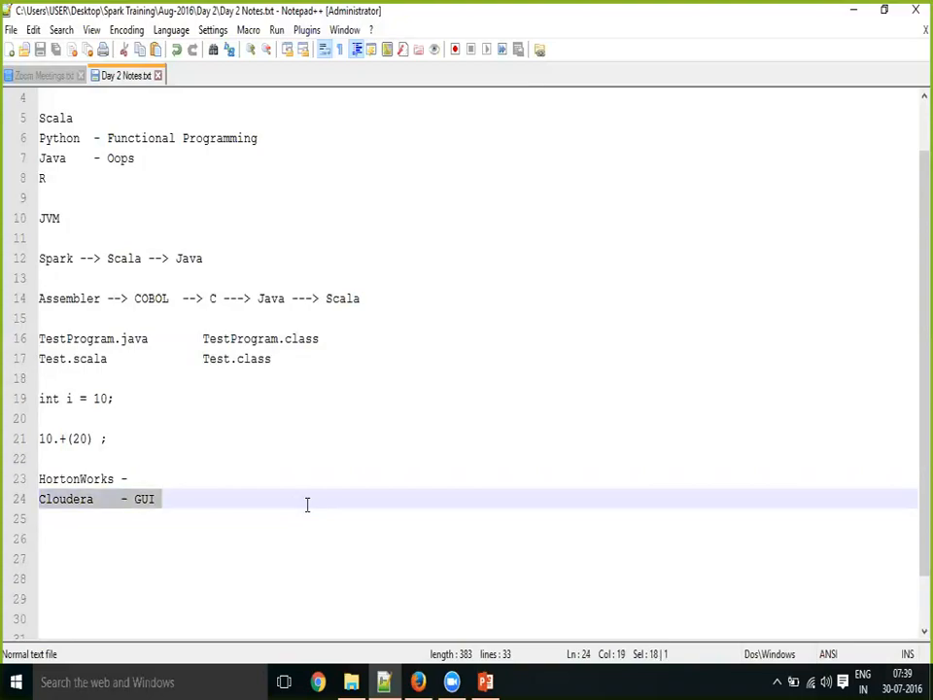
pyautogui.press('Down')
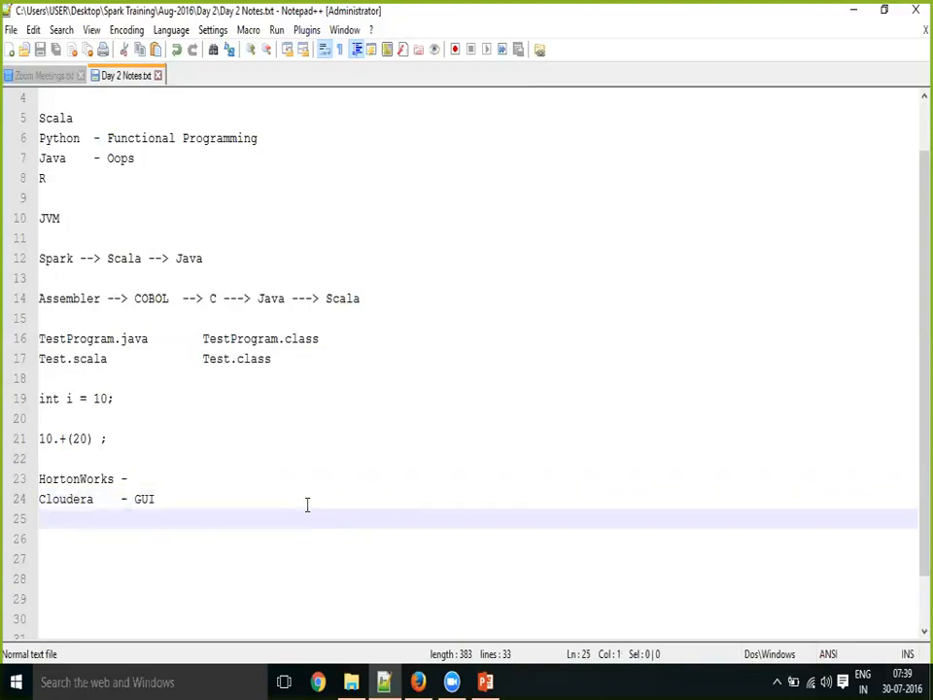
pyautogui.write('Apache')
pyautogui.press('BackSpace')
pyautogui.press('BackSpace')
pyautogui.press('BackSpace')
pyautogui.press('BackSpace')
pyautogui.press('BackSpace')
pyautogui.press('BackSpace')
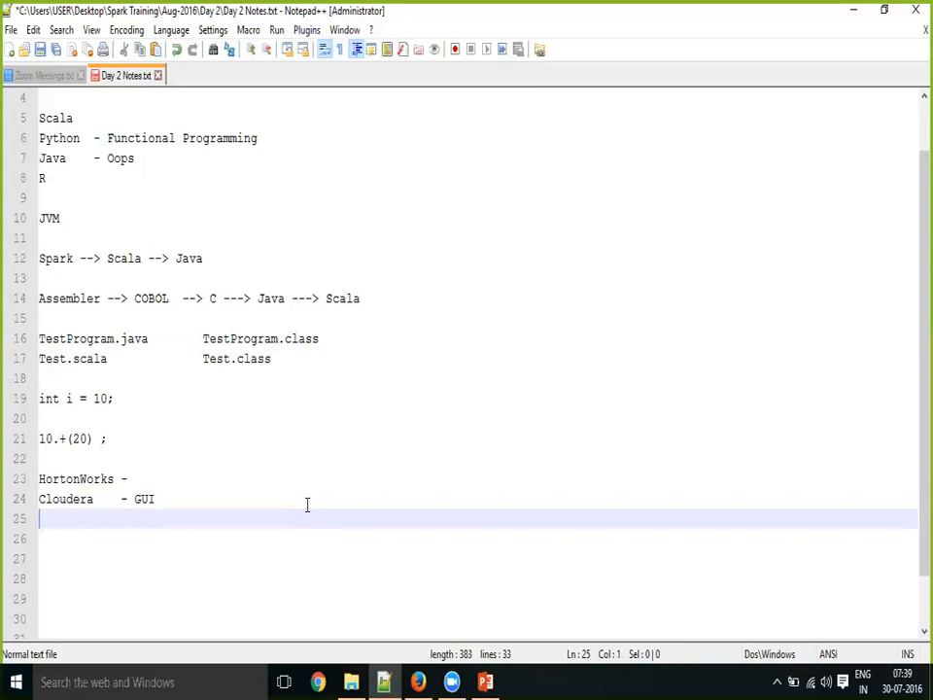
# - Add a "Linux" line below Cloudera, save the notes, and append an aligned "-" to the new line
pyautogui.write('Linux')
pyautogui.hotkey('ctrl', 's')
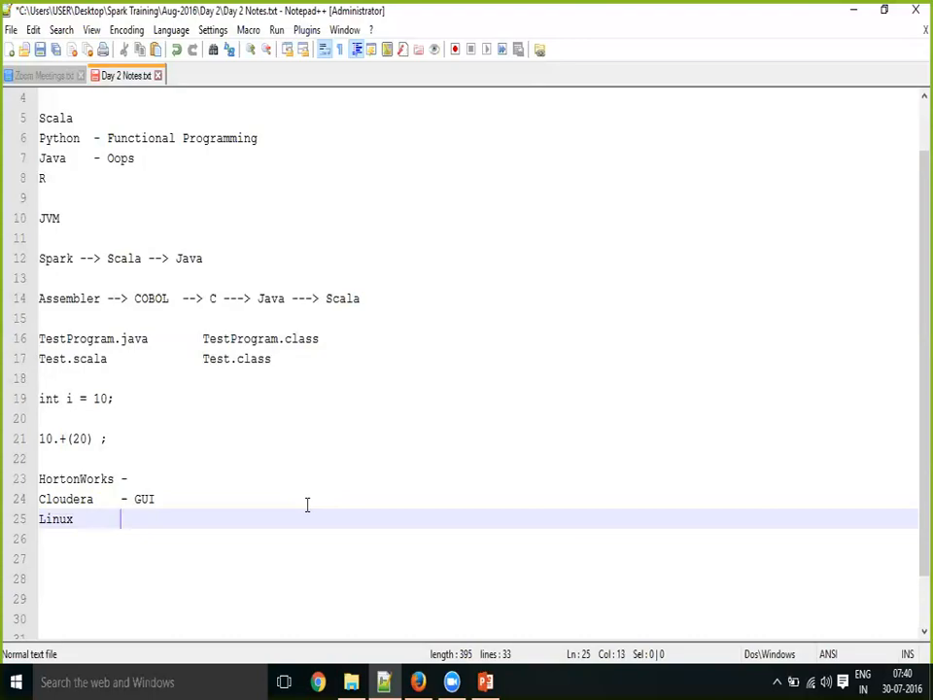
pyautogui.hotkey('ctrl', 's')
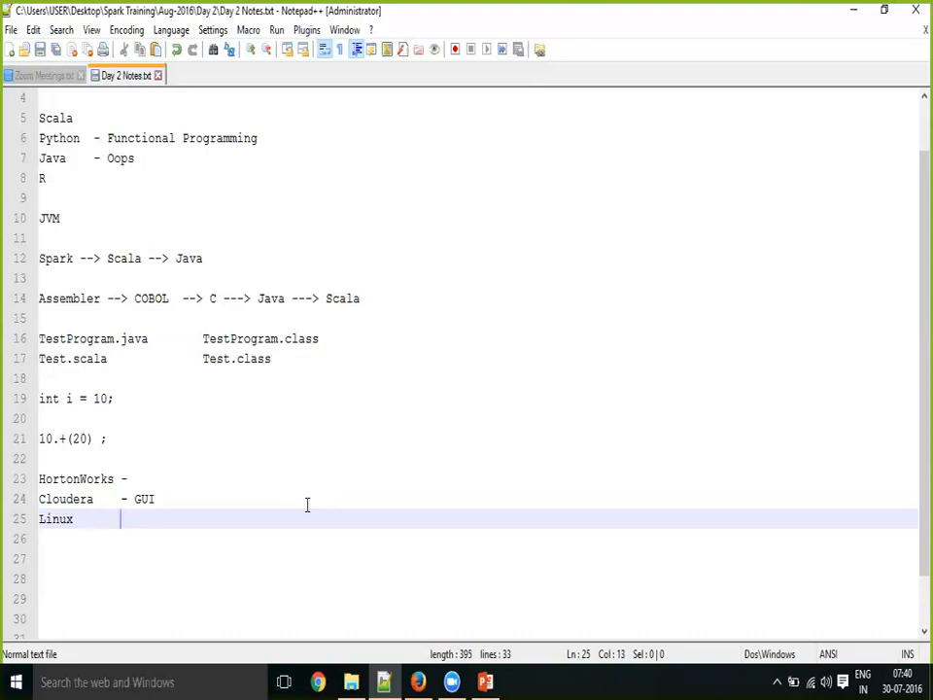
pyautogui.write('-')
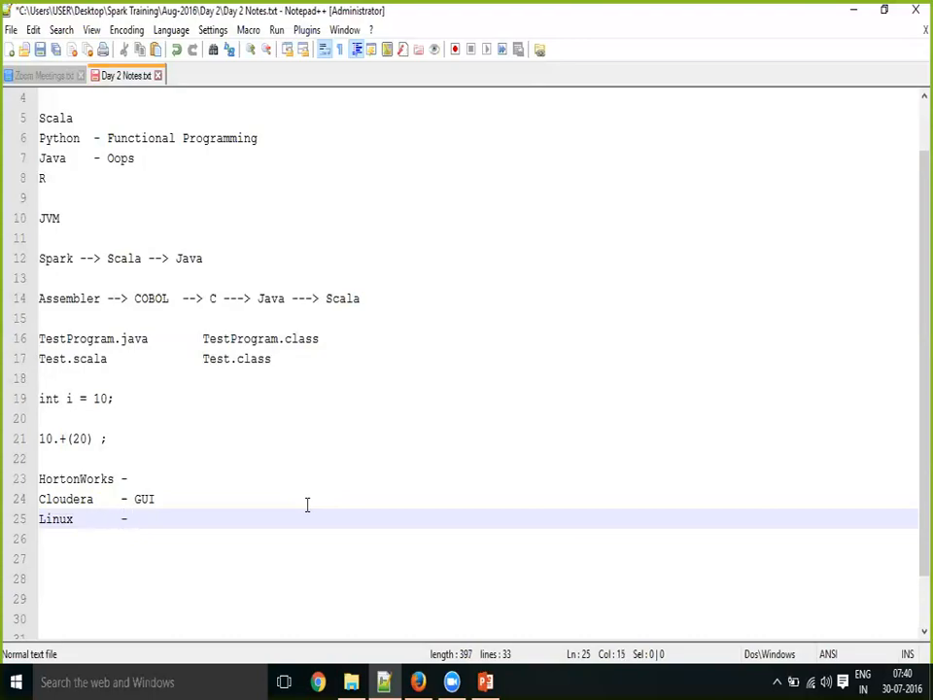
# - Insert "Plain" before "Linux" on the last line, correcting its capitalization
pyautogui.press('Left')
pyautogui.press('Left')
pyautogui.press('Left')
pyautogui.press('Left')
pyautogui.press('Left')
pyautogui.press('Left')
pyautogui.press('Left')
pyautogui.press('Left')
pyautogui.press('Home')
pyautogui.write('PLain')
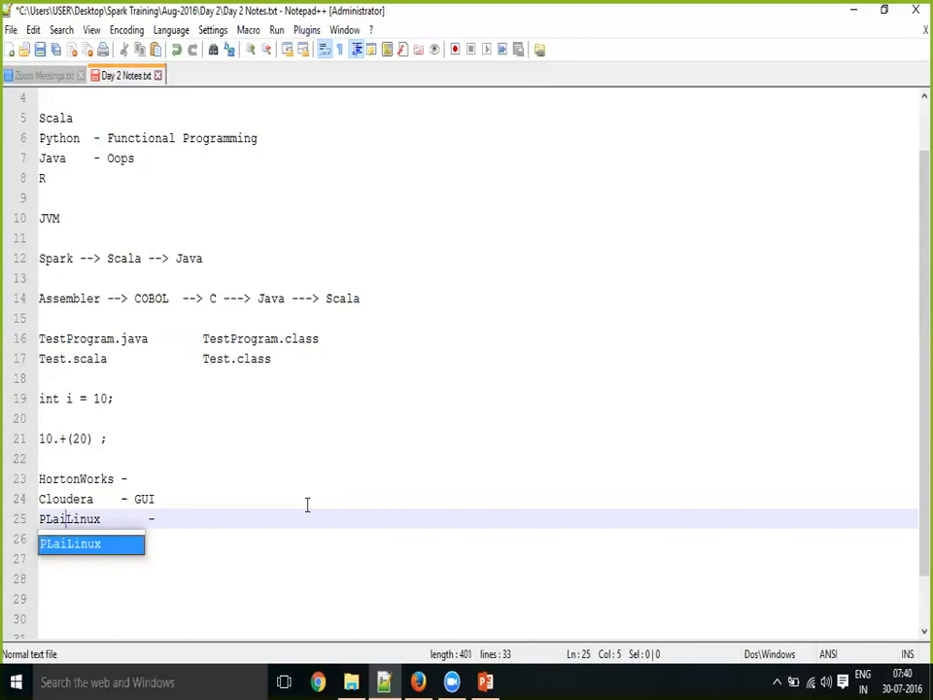
pyautogui.press('Left')
pyautogui.press('Left')
pyautogui.press('Left')
pyautogui.press('Left')
pyautogui.press('BackSpace')
pyautogui.write('l')
# - Add "OS" after "Plain Linux" and remove the extra spaces before the dash
pyautogui.press('Right')
pyautogui.press('Right')
pyautogui.press('Right')
pyautogui.press('Right')
pyautogui.press('Right')
pyautogui.press('Right')
pyautogui.press('Right')
pyautogui.press('Right')
pyautogui.press('Right')
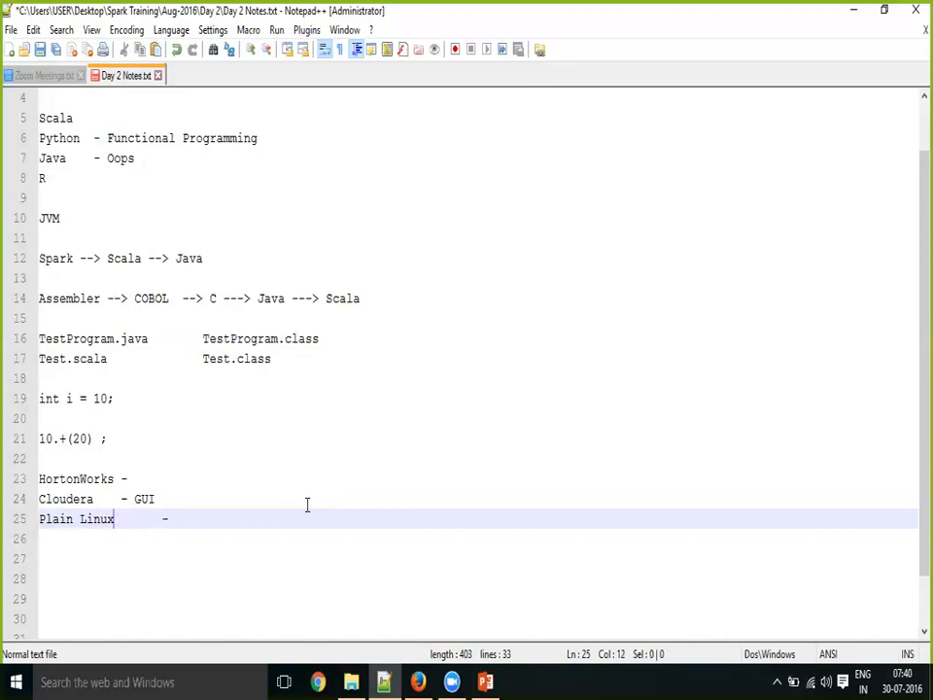
pyautogui.write('OS')
pyautogui.press('Delete')
pyautogui.press('Delete')
pyautogui.press('Delete')
pyautogui.press('Delete')
pyautogui.press('Delete')
pyautogui.press('End')
# - List "Ubuntu, CentOS, RHEL" after the dash on the Plain Linux OS line, start a new line below, and highlight the finished entry
pyautogui.write('Ubuntu, Cento')
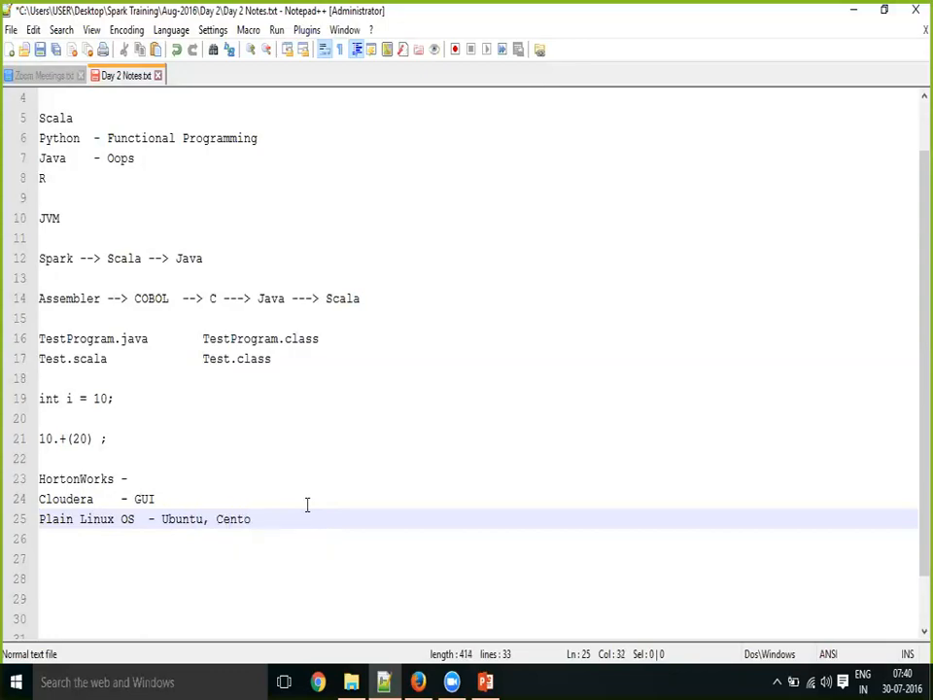
pyautogui.press('BackSpace')
pyautogui.write('OS')
pyautogui.write(', REDHat')
pyautogui.press('BackSpace')
pyautogui.press('BackSpace')
pyautogui.press('BackSpace')
pyautogui.press('BackSpace')
pyautogui.press('BackSpace')
pyautogui.write('HEL')
pyautogui.press('Return')
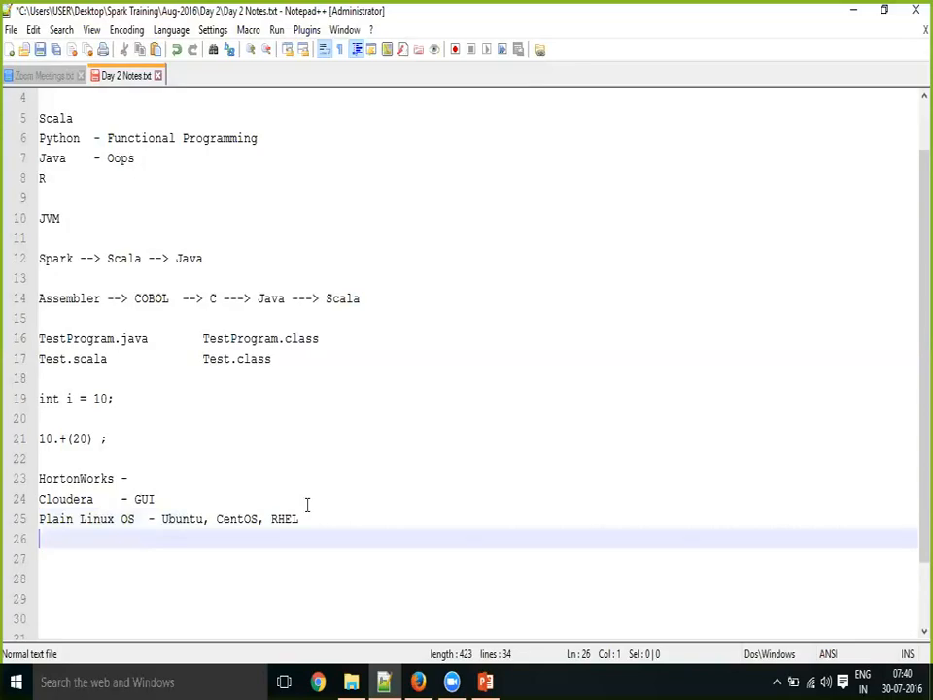
pyautogui.press('Up')
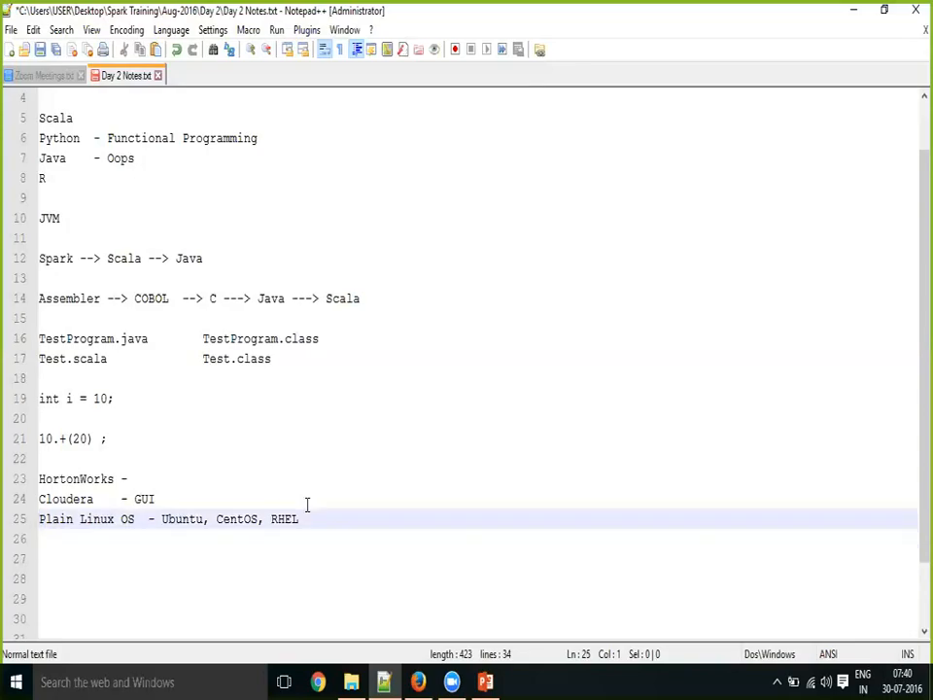
pyautogui.hotkey('shift', 'End')
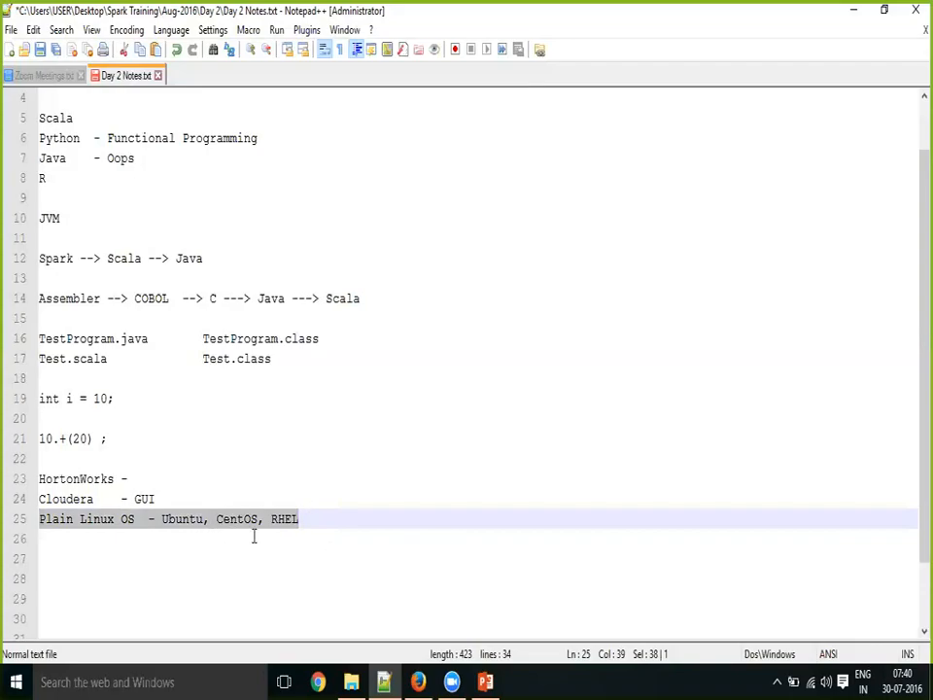
# - Highlight the Cloudera line briefly, move up to the HortonWorks line, and save the notes
pyautogui.click(167, 500)
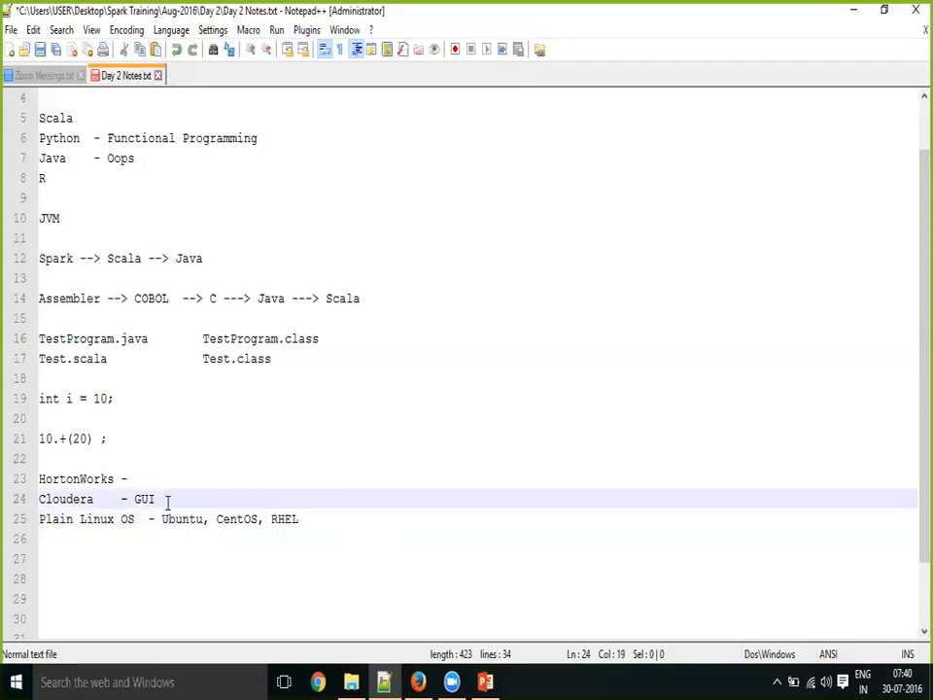
pyautogui.hotkey('shift', 'Home')
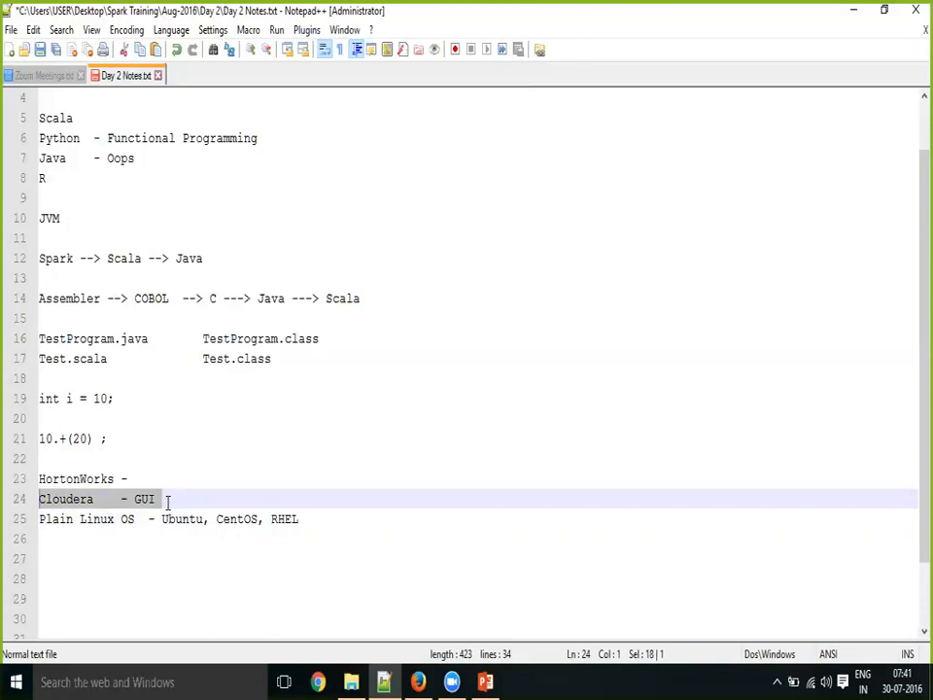
pyautogui.press('Up')
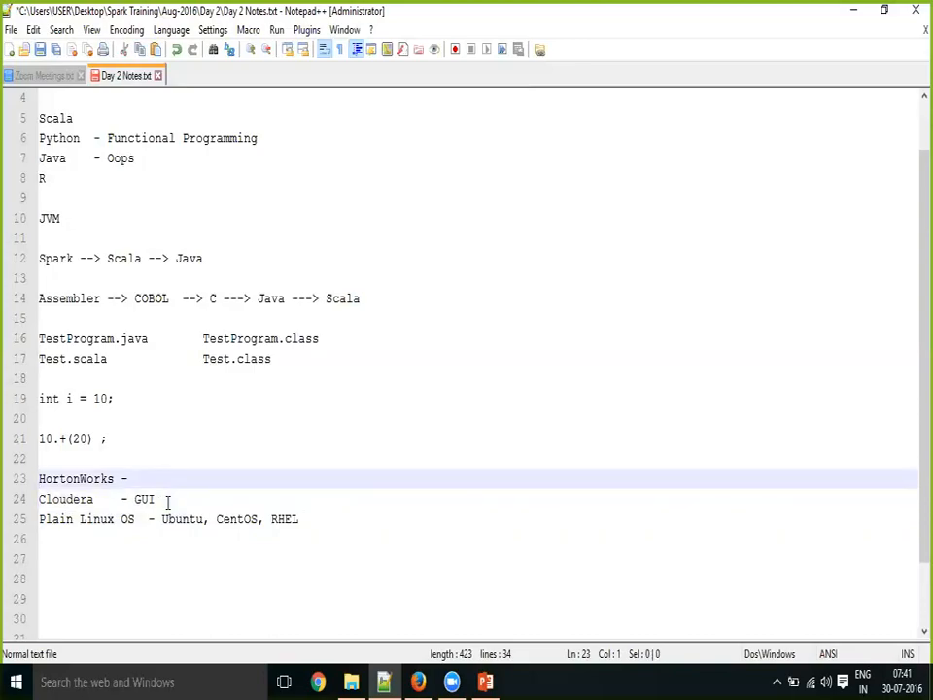
pyautogui.hotkey('ctrl', 's')
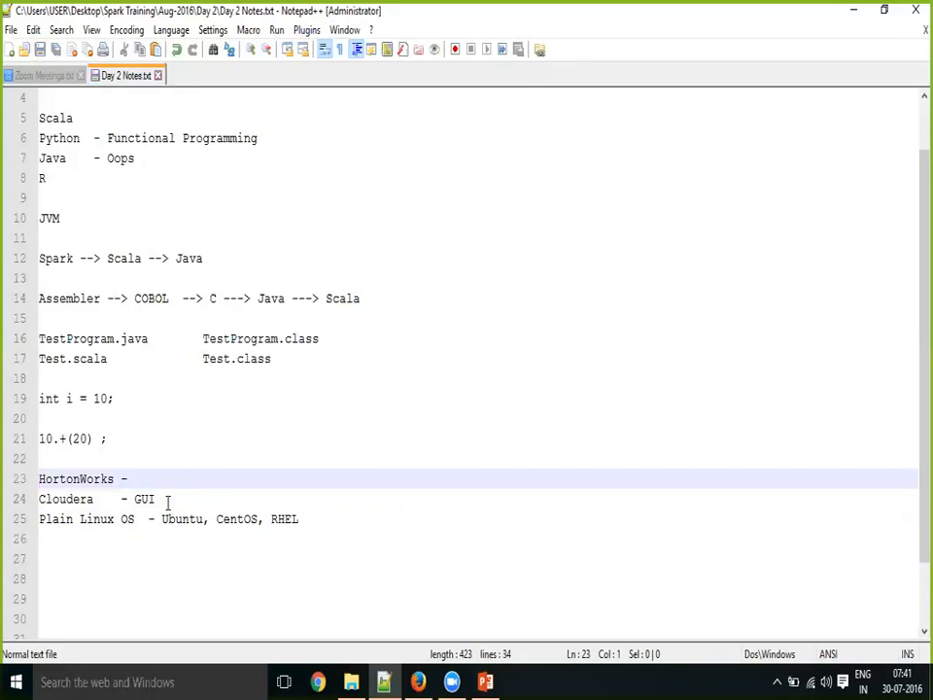
# - Point out the "Cloudera - GUI" entry by highlighting its whole line, and clear the highlight on the Plain Linux OS line
pyautogui.press('Down')
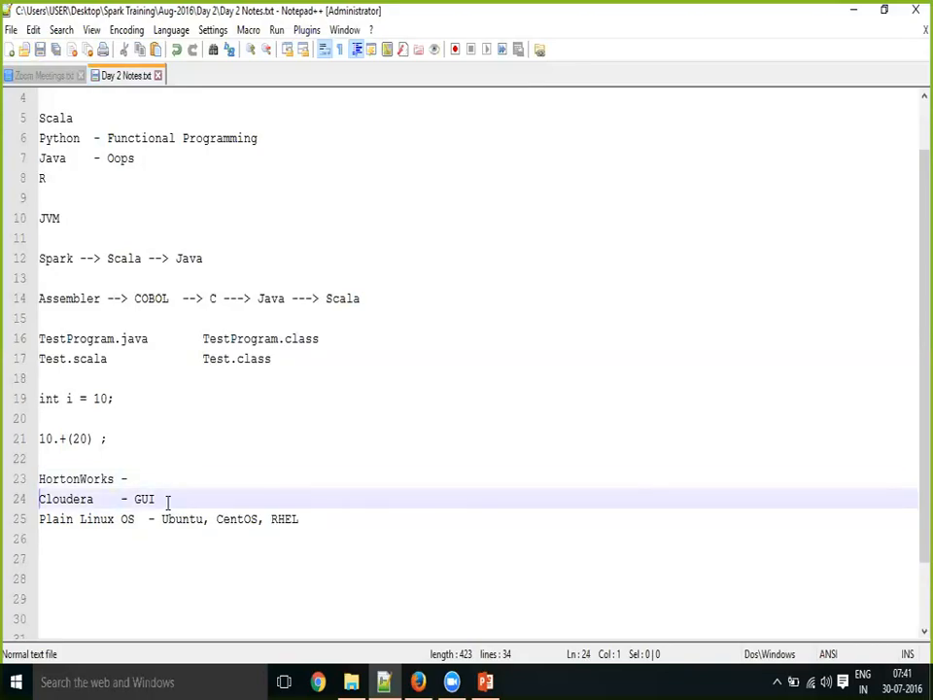
pyautogui.press('Down')
pyautogui.press('Up')
pyautogui.press('Down')
pyautogui.press('Up')
pyautogui.hotkey('shift', 'End')
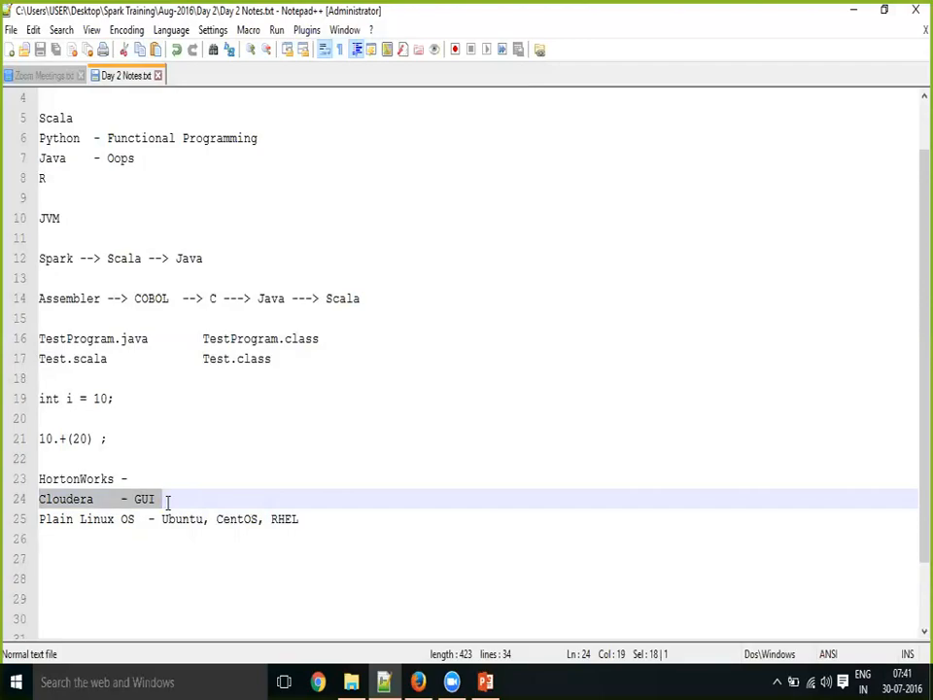
pyautogui.click(168, 500)
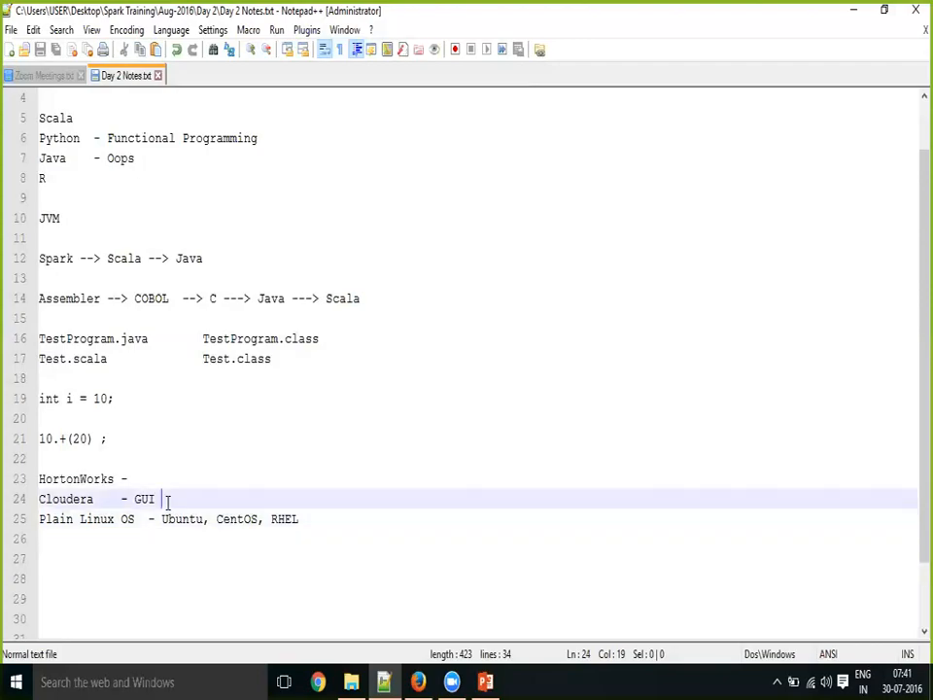
pyautogui.hotkey('shift', 'Home')
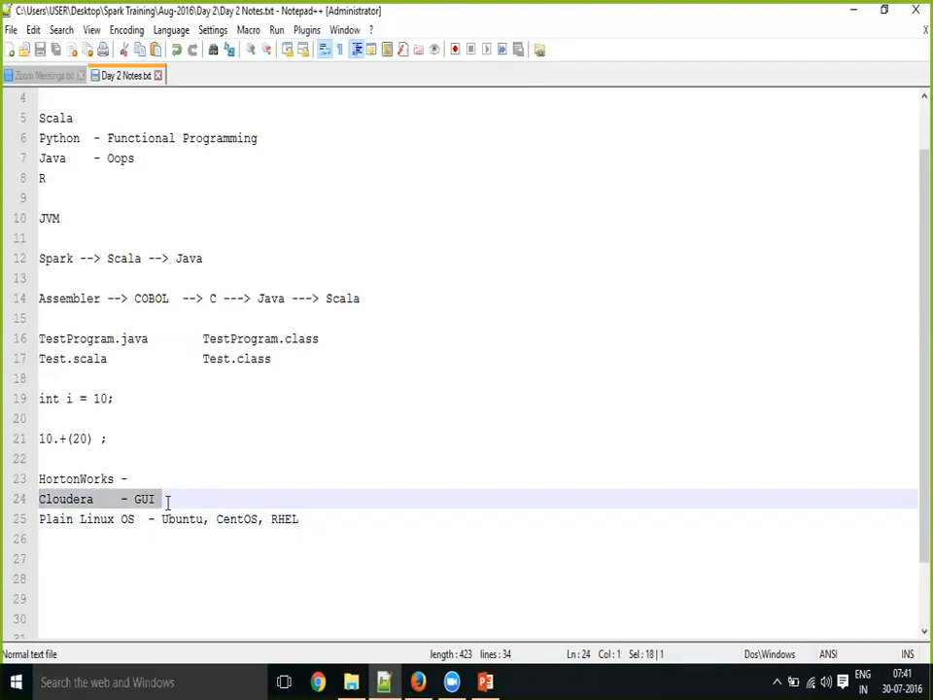
pyautogui.click(264, 518)
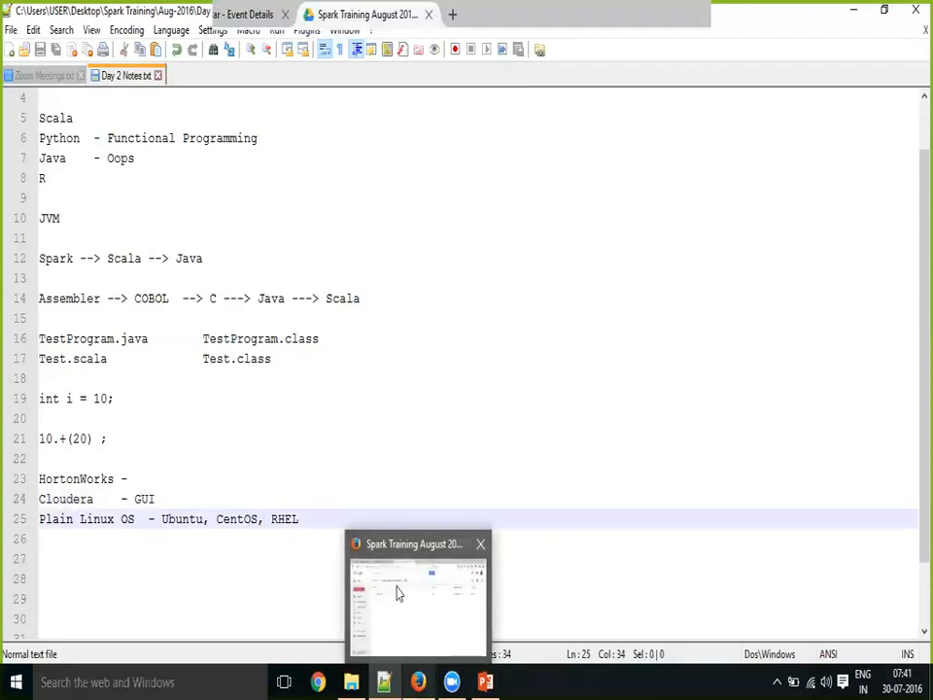
# - Switch to Firefox and open a new tab in the maximized window
pyautogui.click(395, 593)
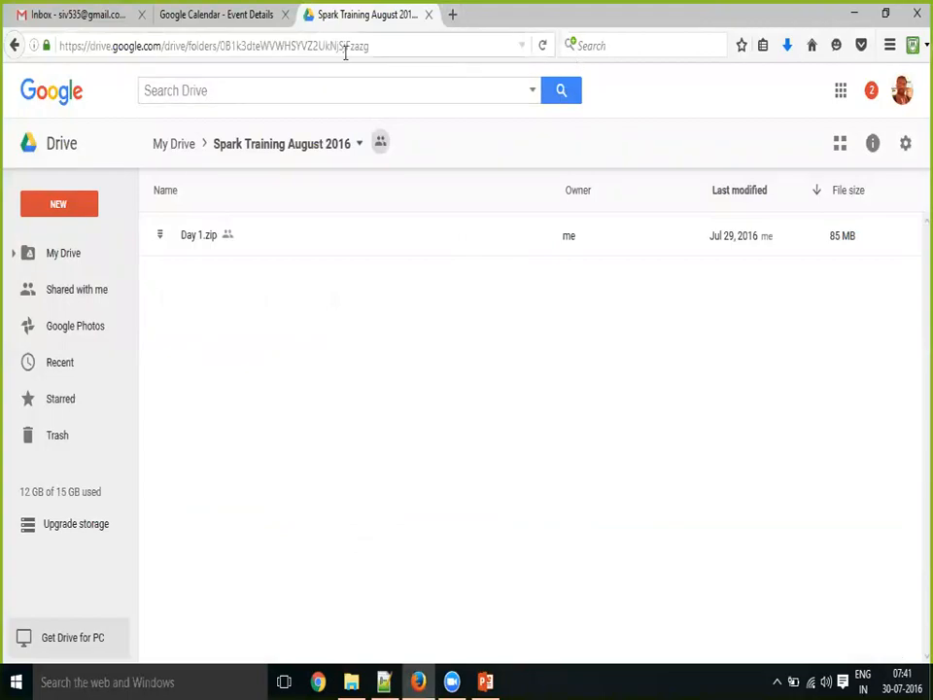
pyautogui.click(885, 14)
pyautogui.click(460, 34)
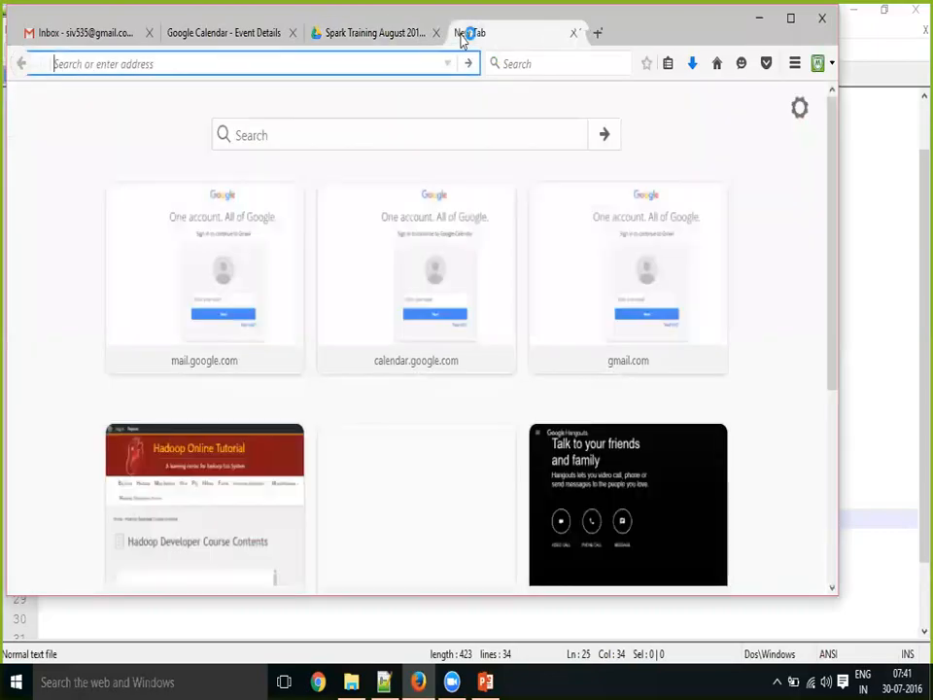
pyautogui.click(790, 18)
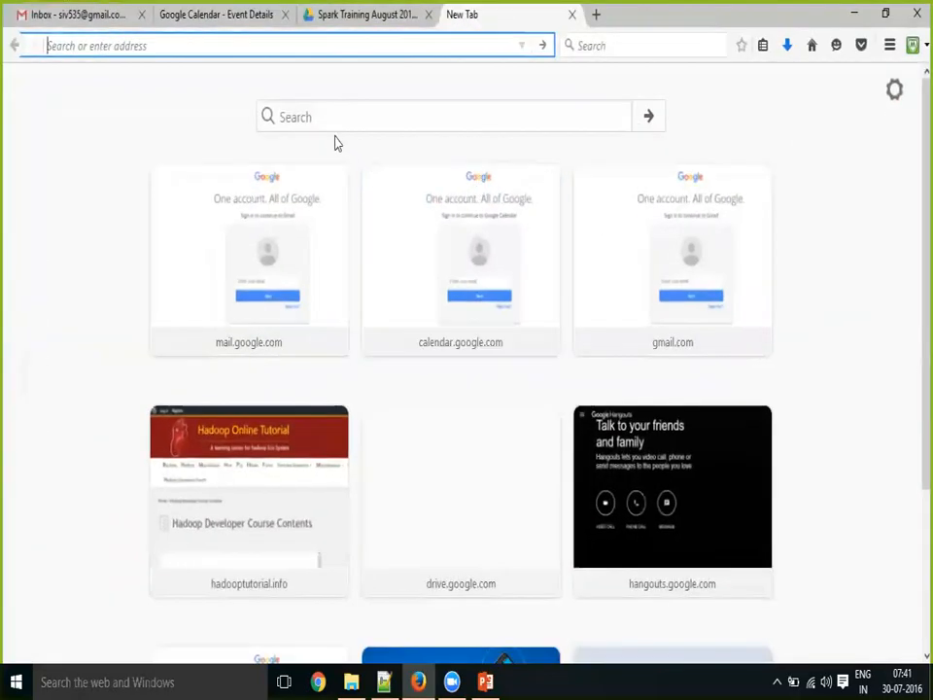
# - Search the web for "cloudera quickstart vm" and open the "QuickStart Downloads for CDH 5.7 - Cloudera" result
pyautogui.click(323, 119)
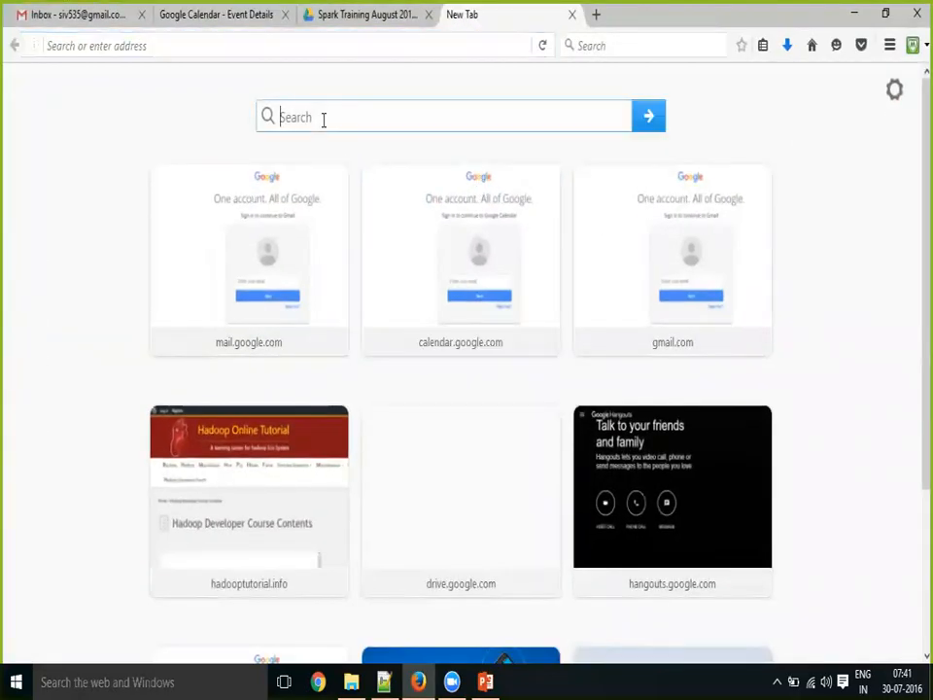
pyautogui.write('Cloudera')
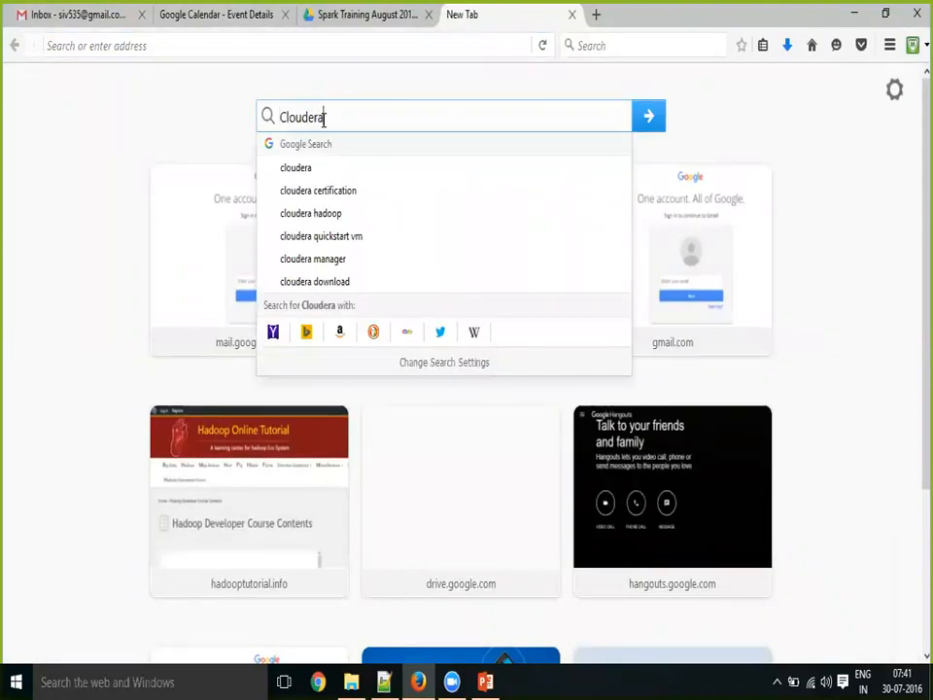
pyautogui.write(' Quick')
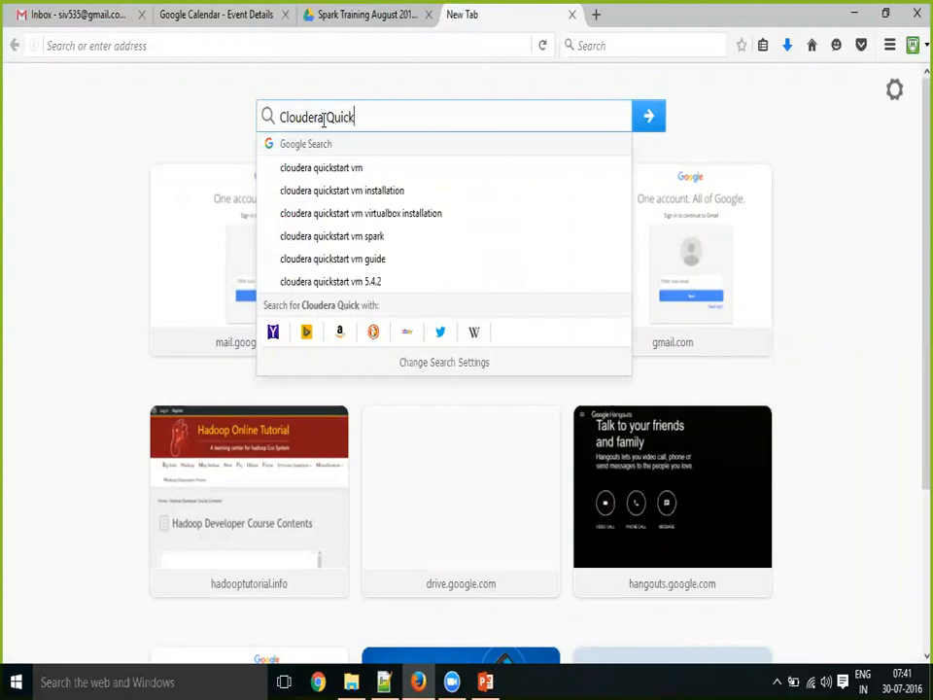
pyautogui.press('Down')
pyautogui.press('Down')
pyautogui.press('Up')
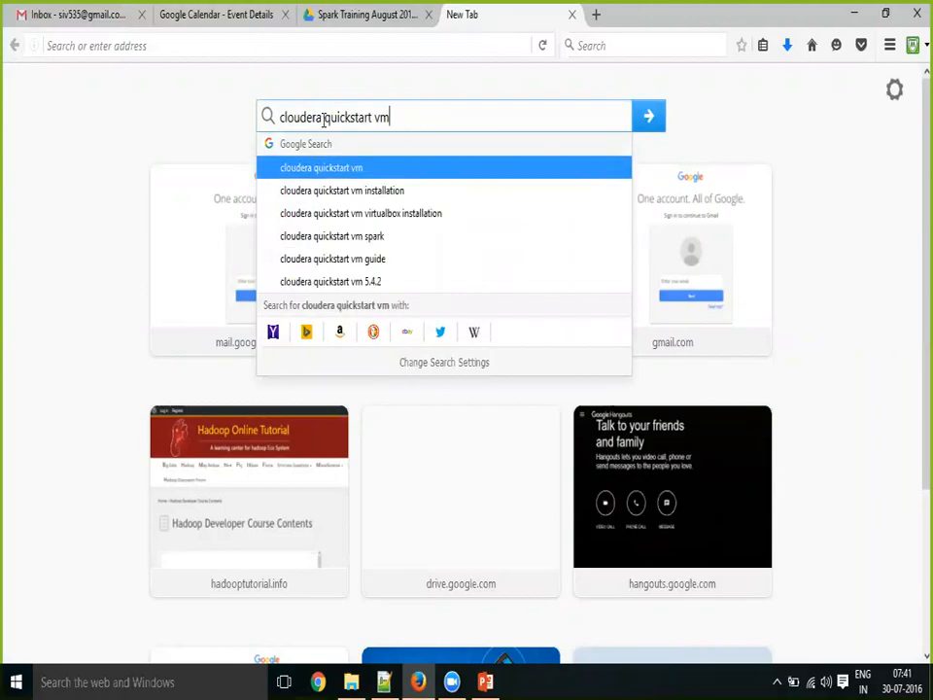
pyautogui.press('Return')
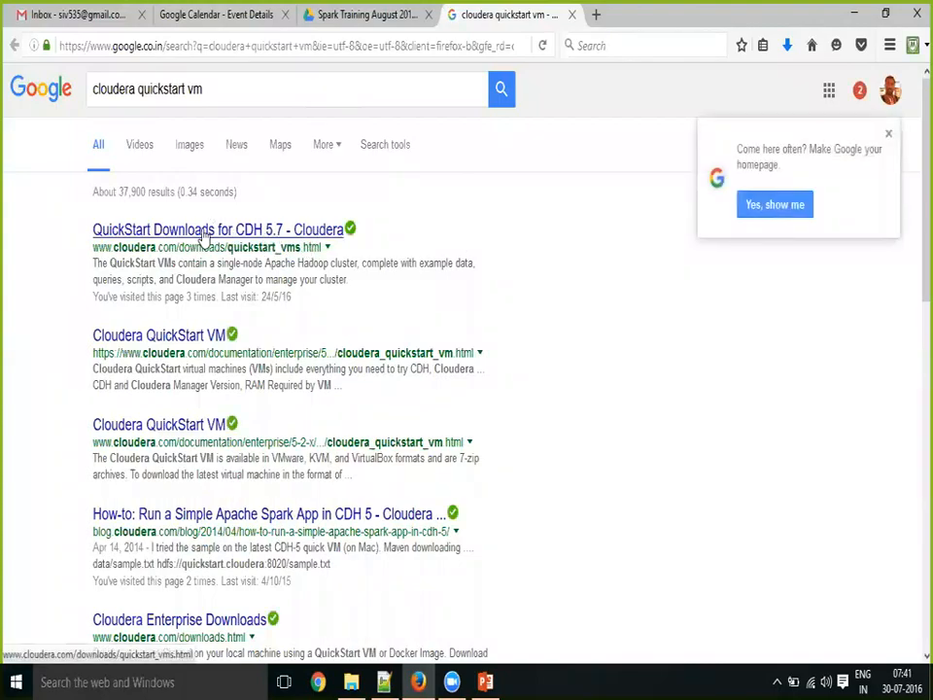
pyautogui.click(232, 238)
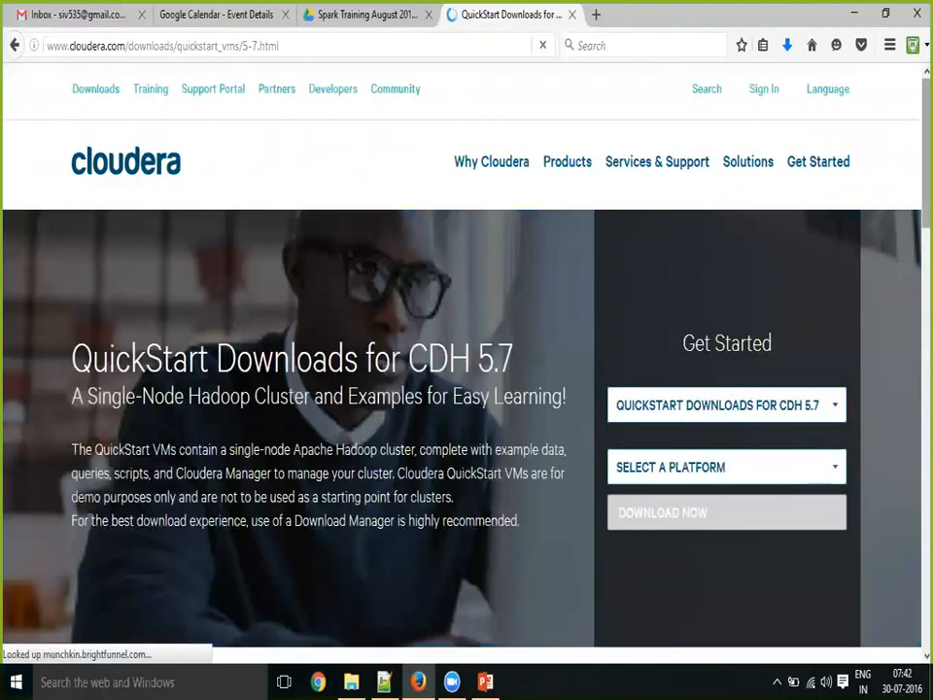
# - Choose QuickStart Downloads for CDH 5.7 as the version and view the list of available download platforms
pyautogui.scroll(-5, 466, 350)
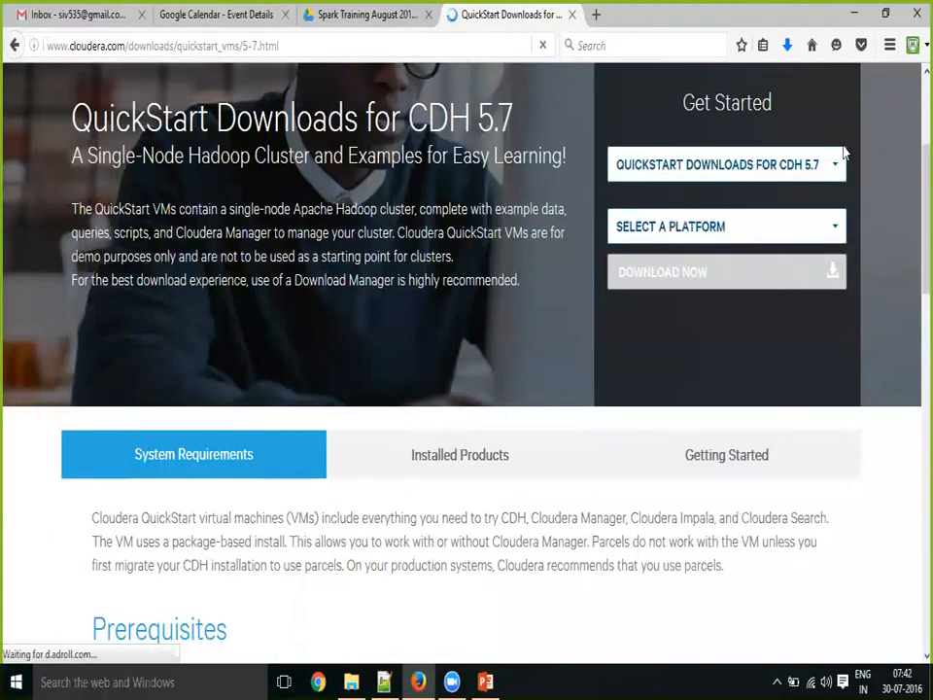
pyautogui.click(829, 163)
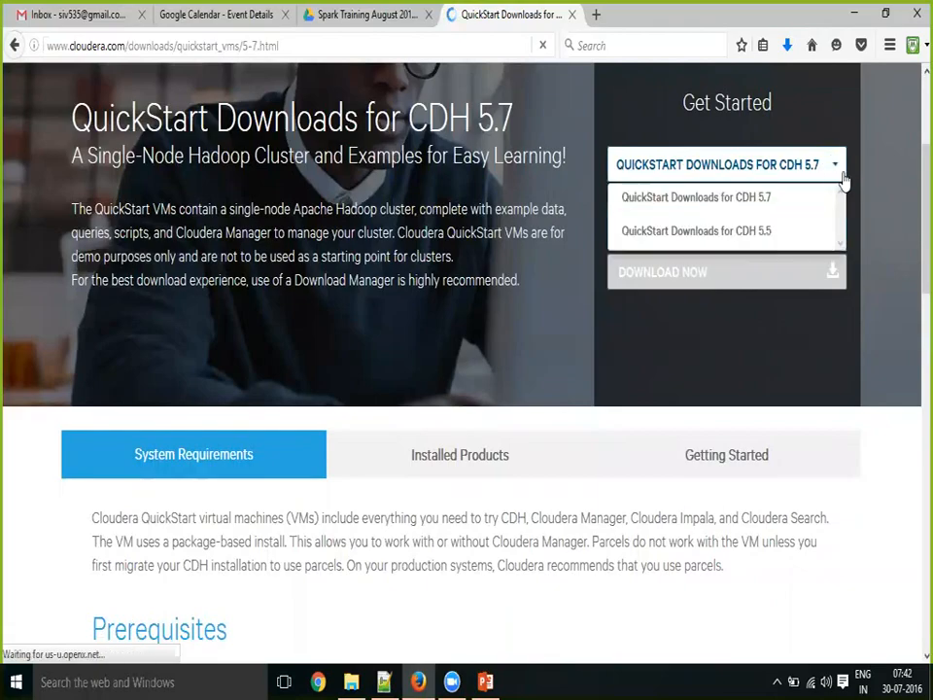
pyautogui.click(768, 204)
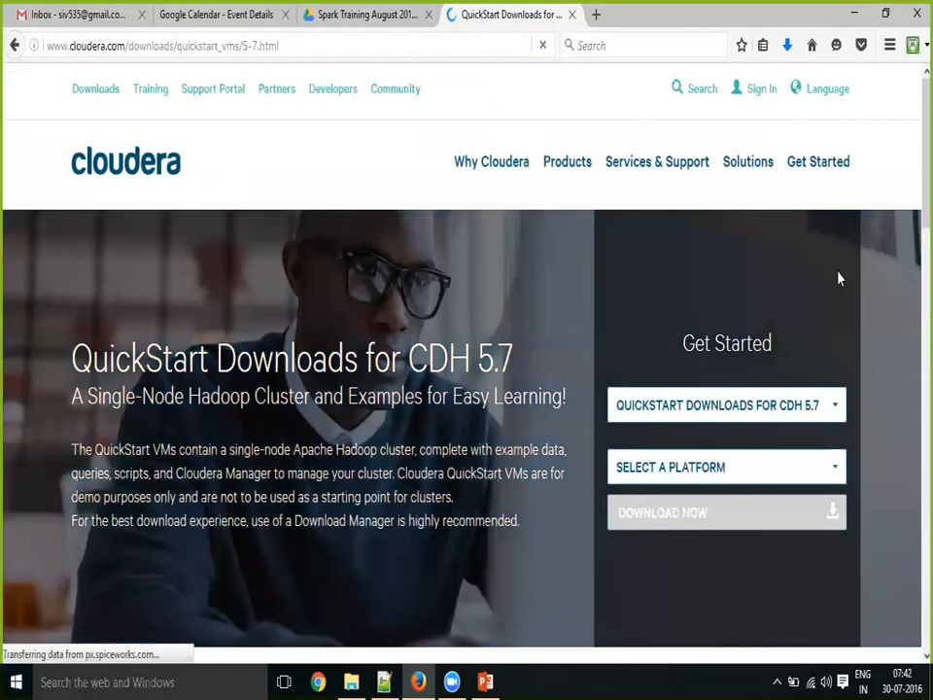
pyautogui.click(821, 465)
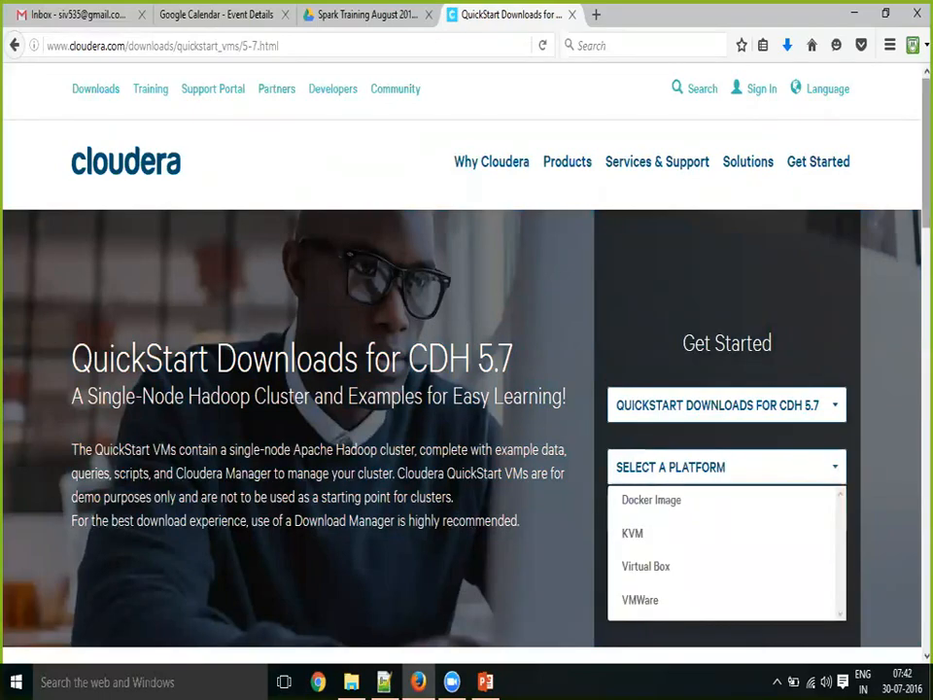
pyautogui.scroll(-4, 466, 350)
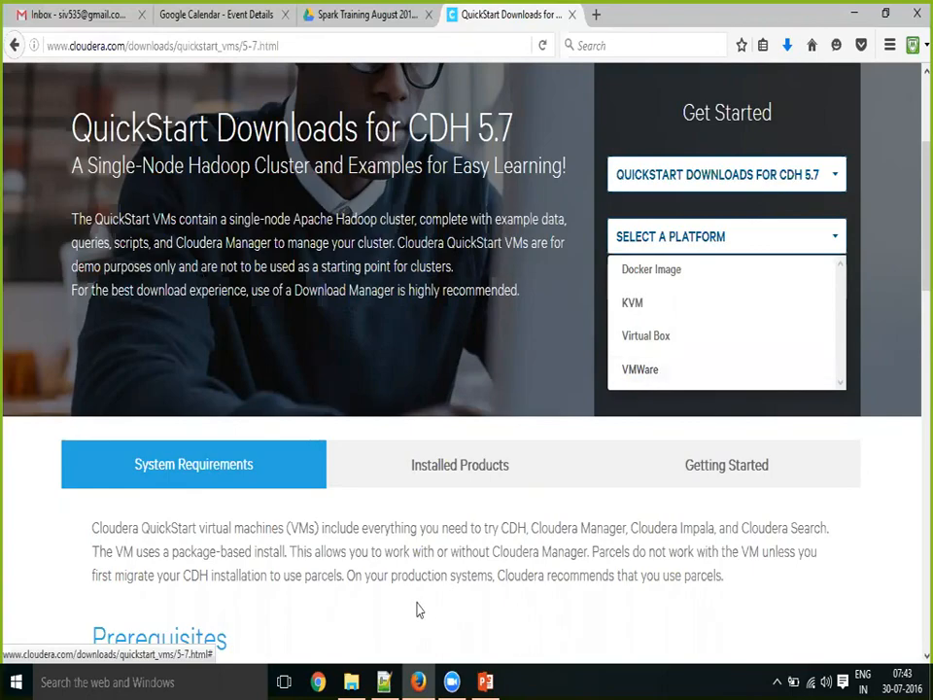
# - Switch to Notepad++ and add "VMWare Workstation 10 or 11" below the Plain Linux OS line, separated by an empty line
pyautogui.click(384, 681)
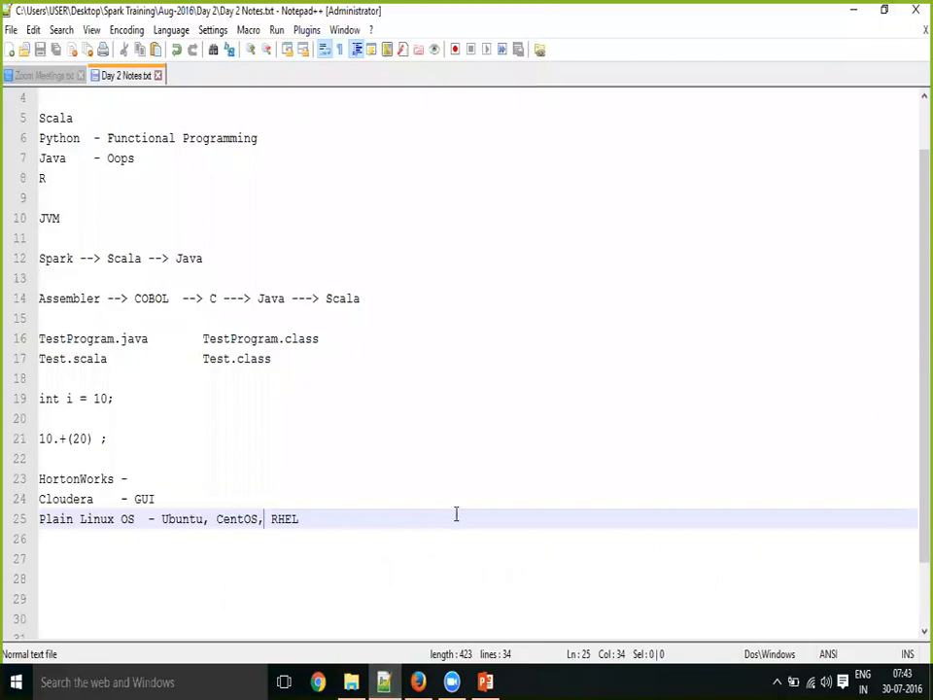
pyautogui.press('Return')
pyautogui.press('Return')
pyautogui.write('VM')
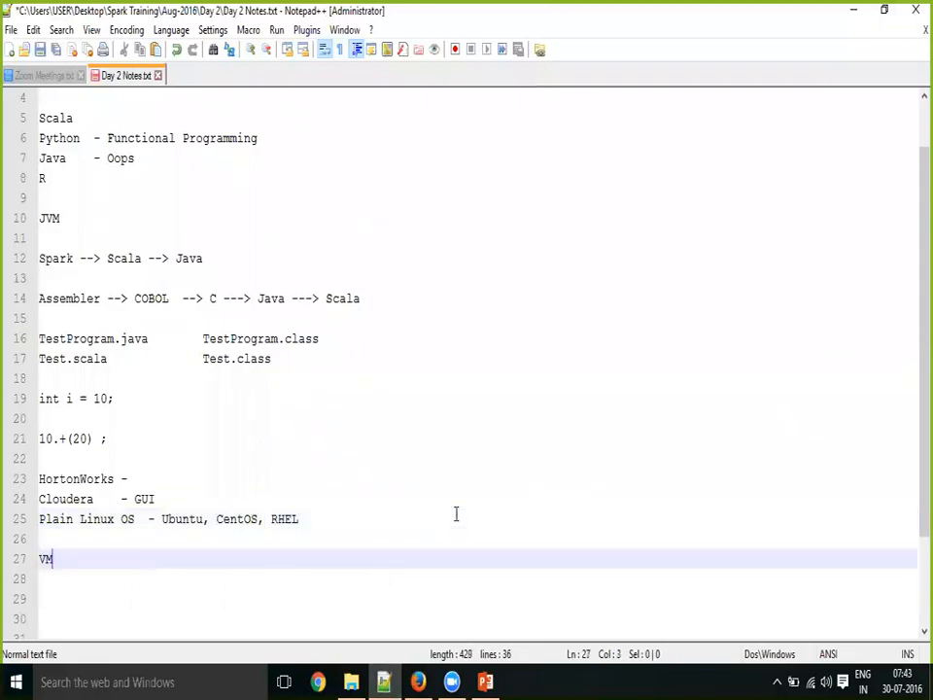
pyautogui.write('Ware Worksa')
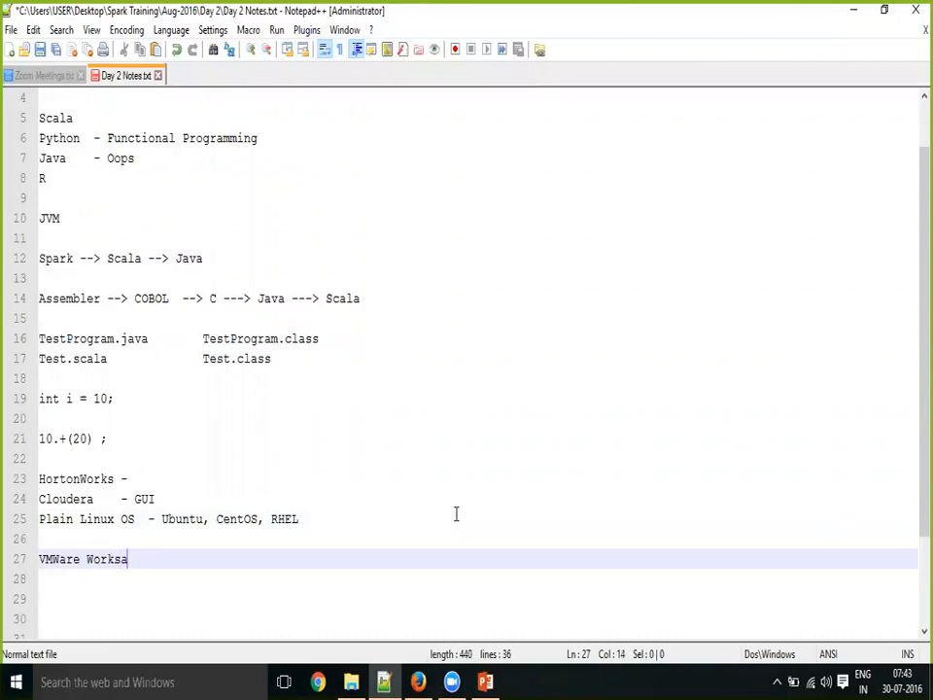
pyautogui.press('BackSpace')
pyautogui.write('tation 10')
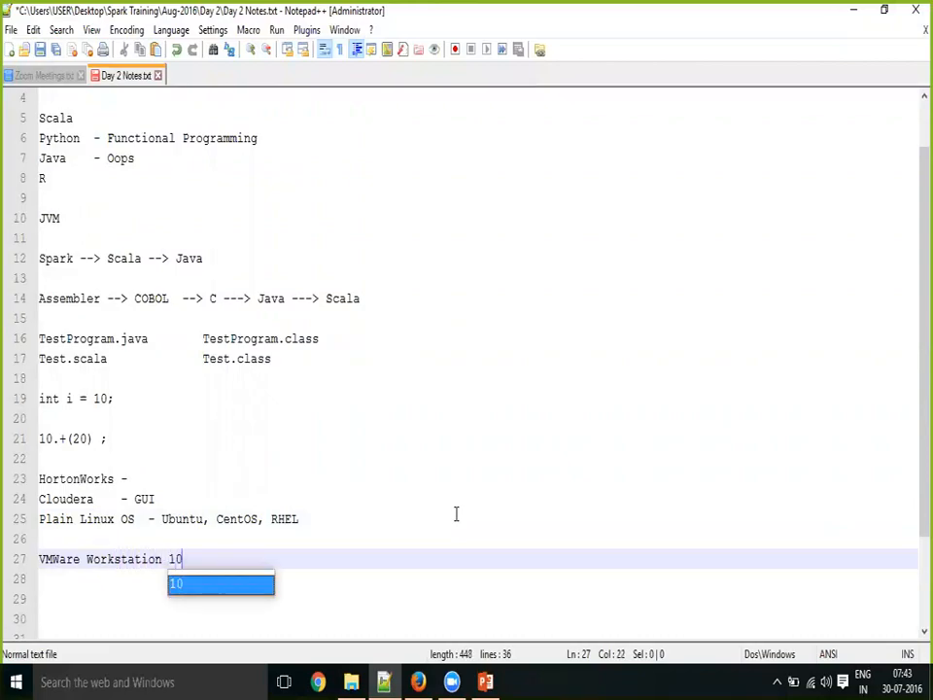
pyautogui.write(' or 11')
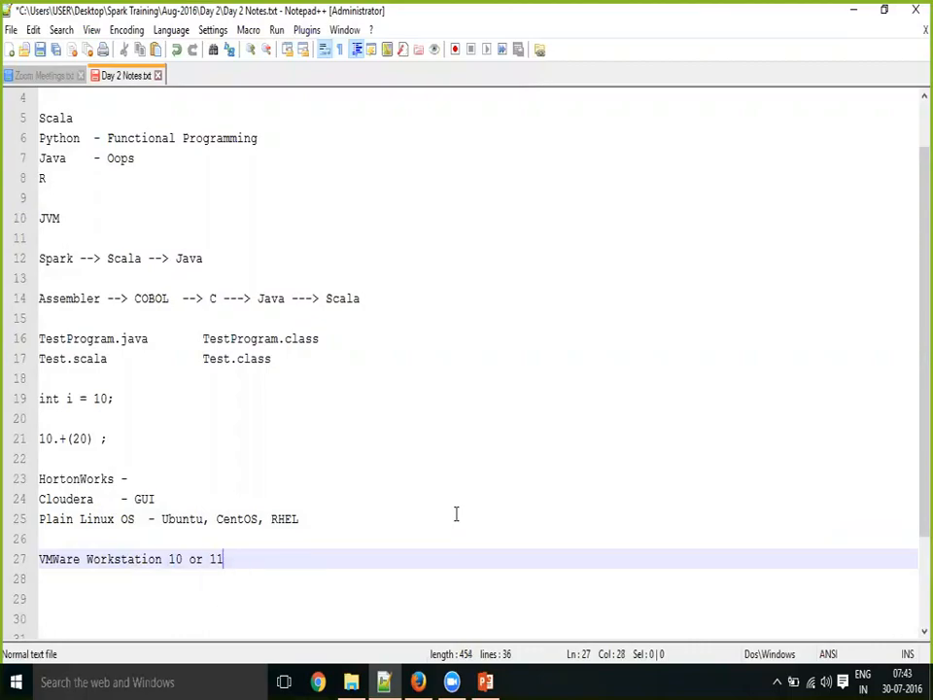
# - Add the line "VMWare Fusion 5 or above" under the VMWare Workstation entry, followed by two new lines
pyautogui.press('Return')
pyautogui.write('VW')
pyautogui.press('BackSpace')
pyautogui.write('MWare ')
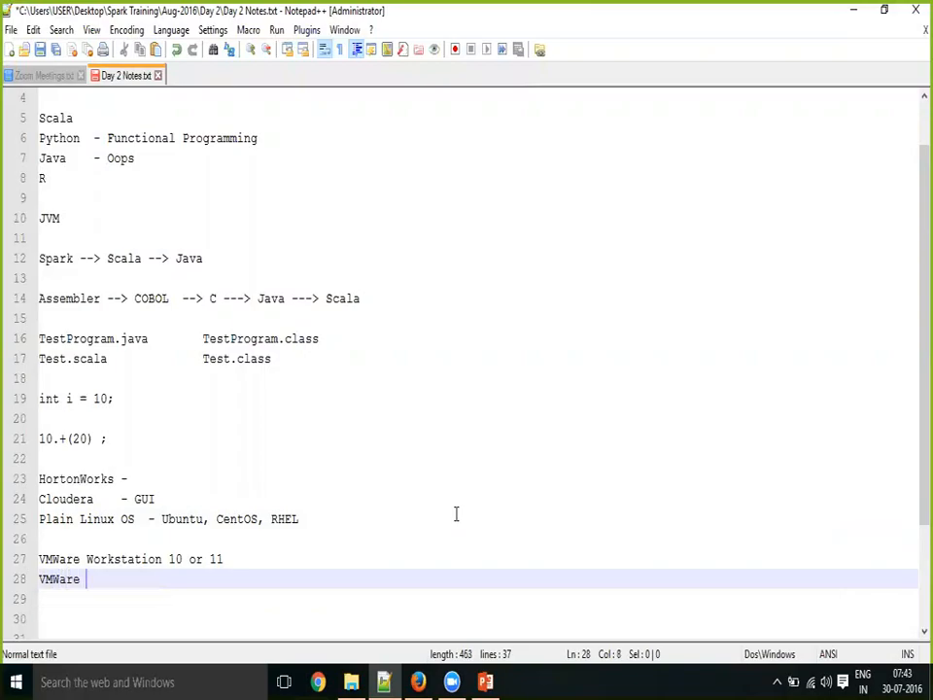
pyautogui.write('Fusion ')
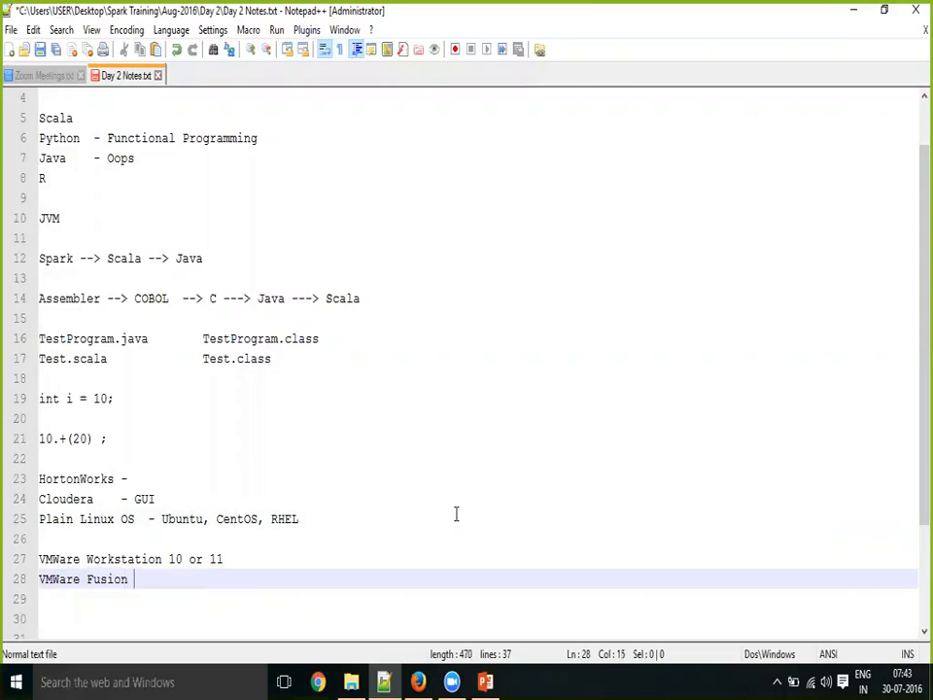
pyautogui.write('5 or')
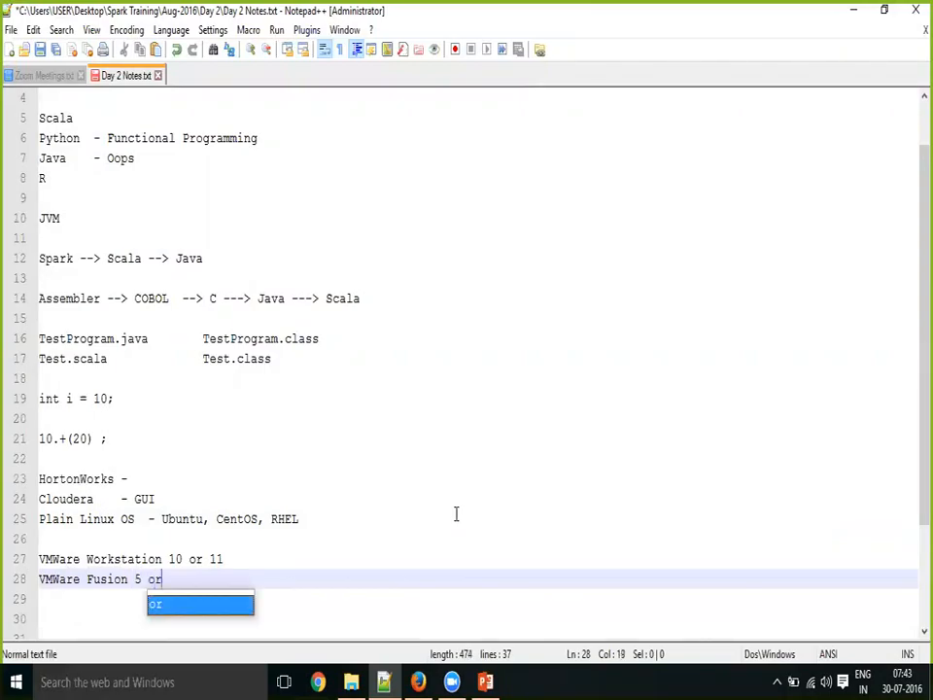
pyautogui.write(' above')
pyautogui.press('Return')
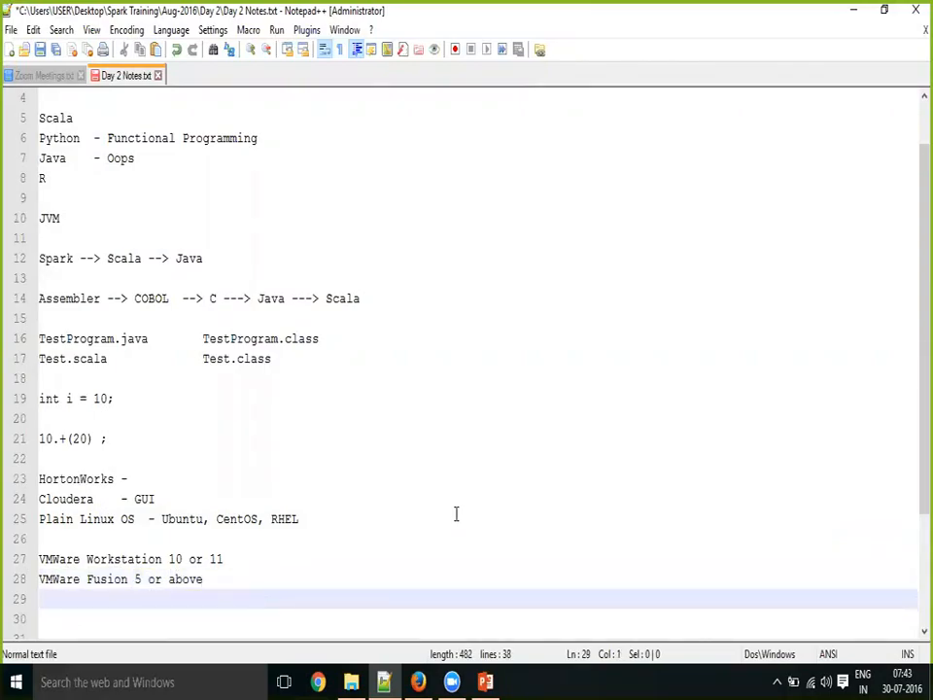
pyautogui.press('Return')
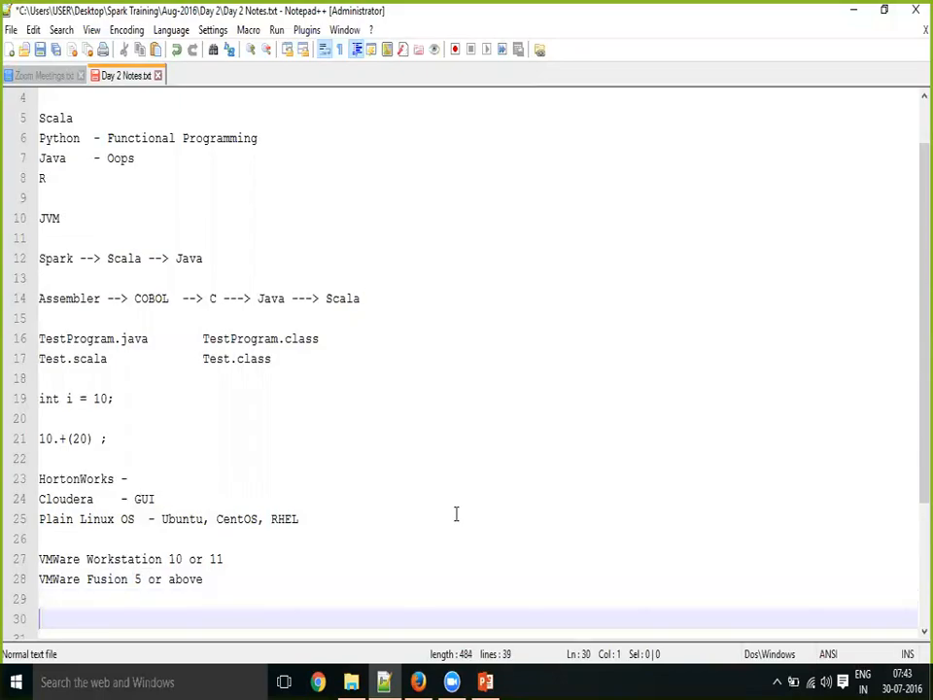
# - Highlight the VMWare Workstation and VMWare Fusion lines together
pyautogui.press('Up')
pyautogui.press('Up')
pyautogui.press('Up')
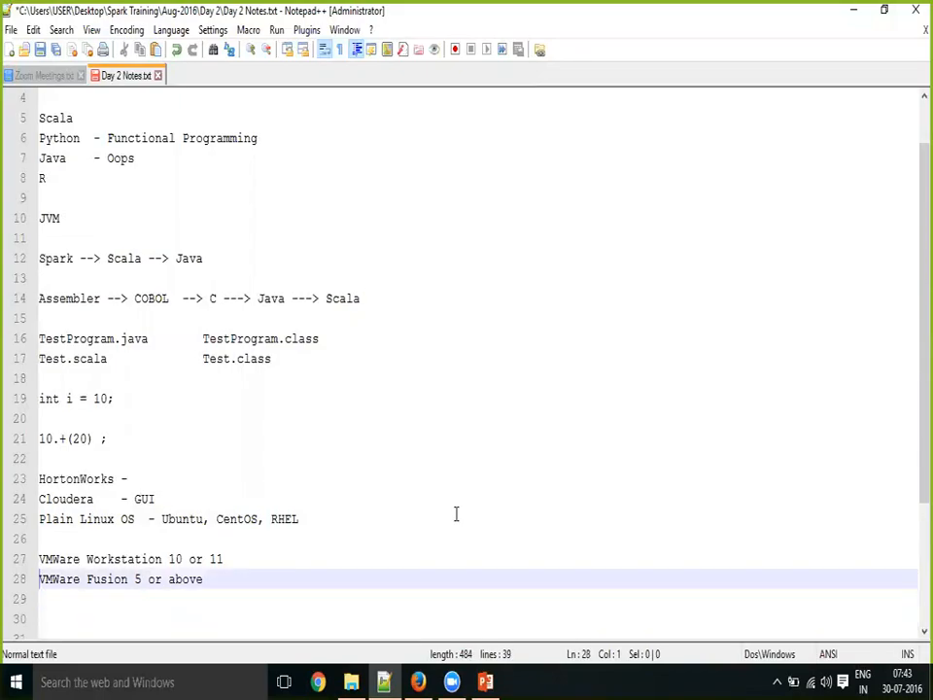
pyautogui.hotkey('shift', 'Down')
pyautogui.hotkey('shift', 'Down')
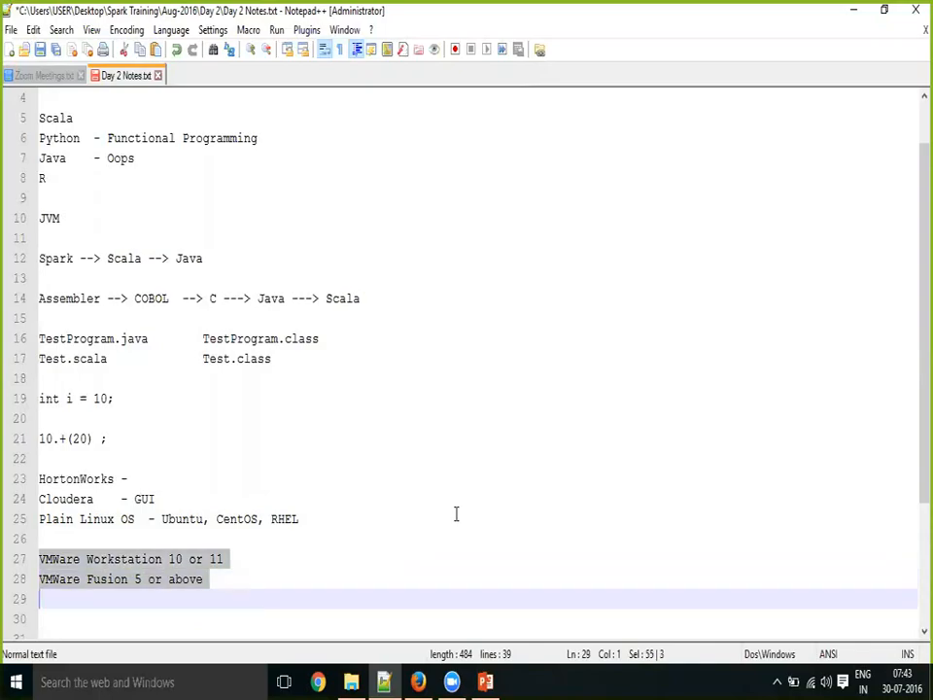
# - Save the Day 2 notes and switch to Firefox to view the QuickStart download platforms
pyautogui.click(390, 519)
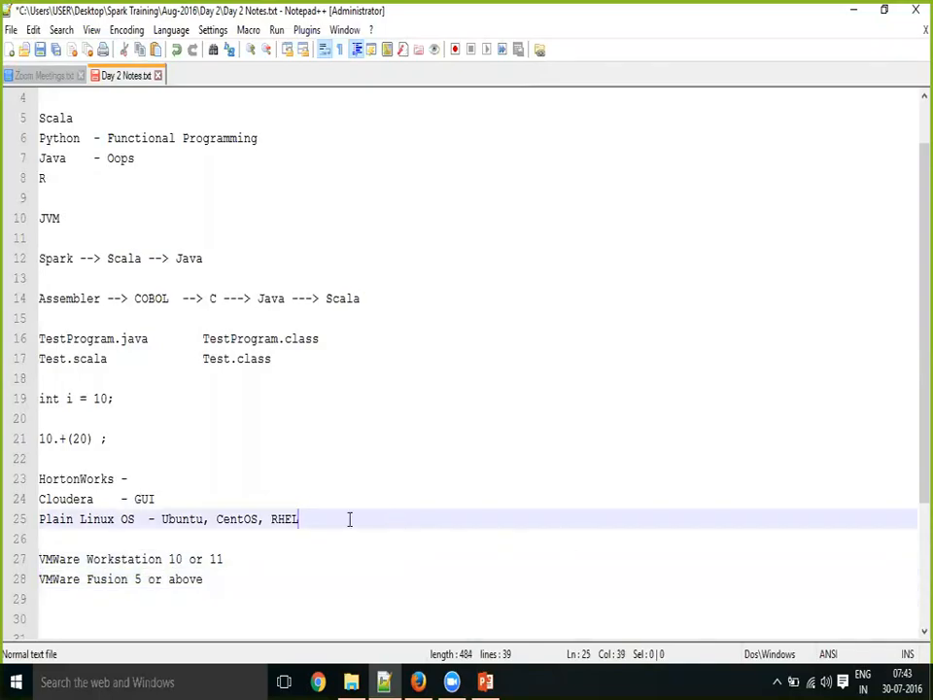
pyautogui.hotkey('ctrl', 's')
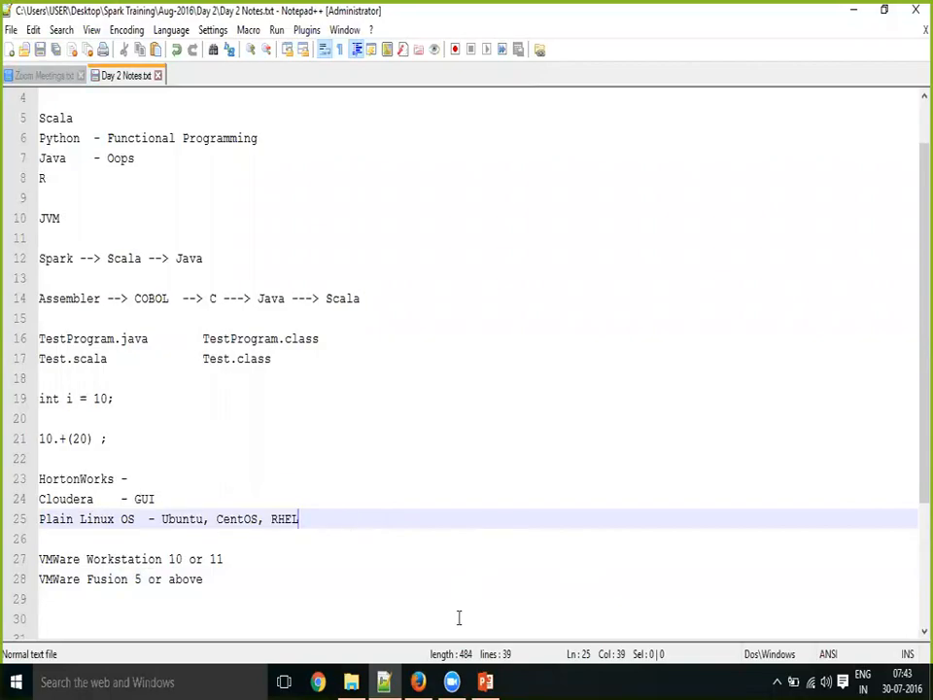
pyautogui.click(418, 681)
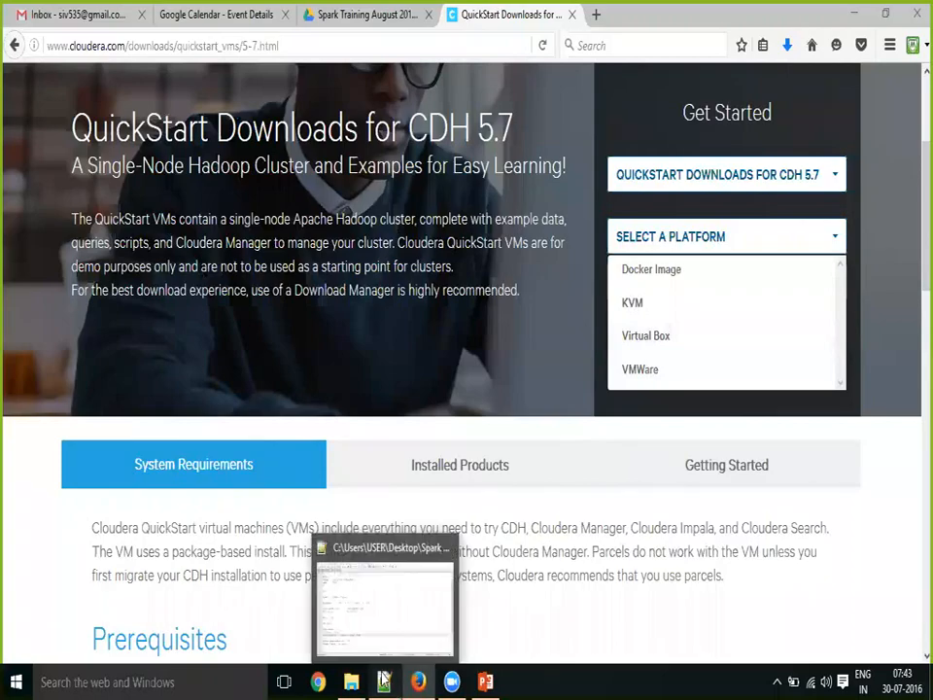
# - Switch back to Notepad++ and highlight the VMWare Workstation and VMWare Fusion lines in the notes
pyautogui.click(384, 681)
pyautogui.click(300, 572)
pyautogui.press('Down')
pyautogui.press('Down')
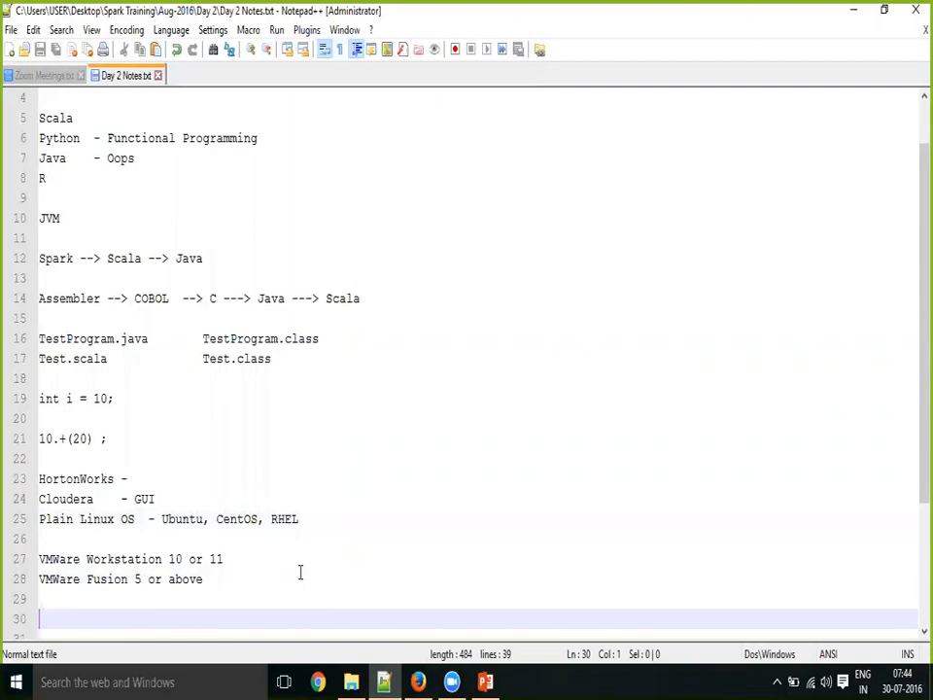
pyautogui.press('Up')
pyautogui.press('Up')
pyautogui.press('Up')
pyautogui.press('Home')
pyautogui.hotkey('shift', 'Down')
pyautogui.hotkey('shift', 'Down')
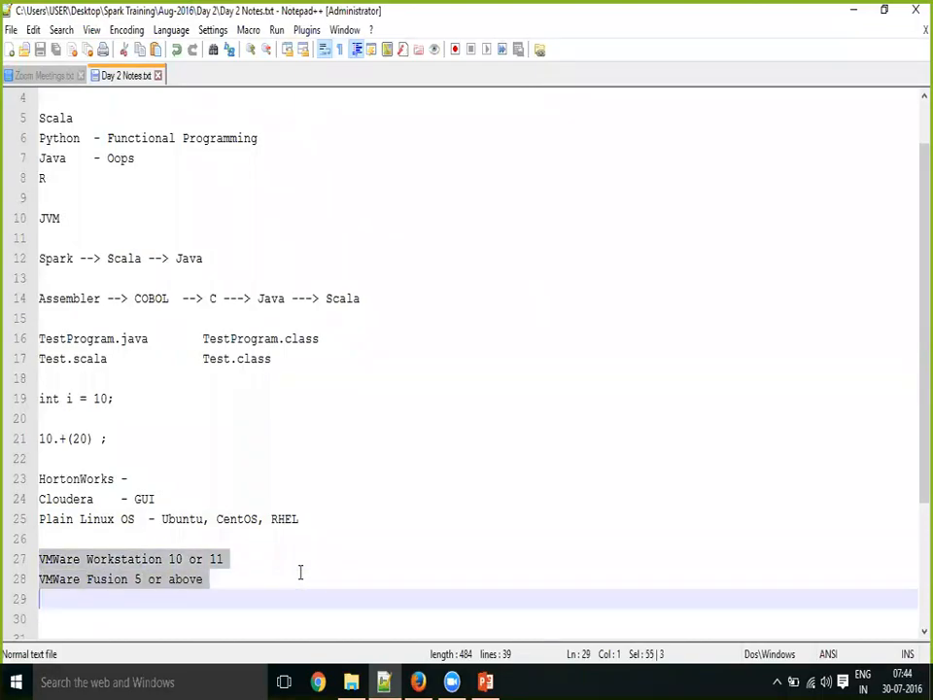
# - Add the line "Oracle Virtual Box" below the VMWare Fusion entry, separated by an empty line and followed by a new line
pyautogui.press('Down')
pyautogui.press('Down')
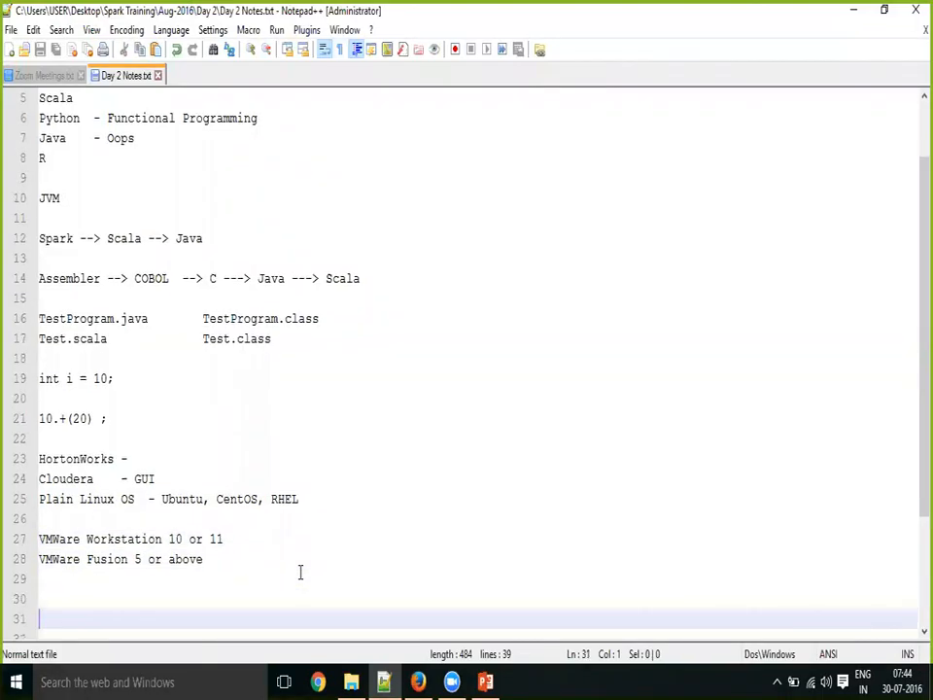
pyautogui.press('Up')
pyautogui.press('Up')
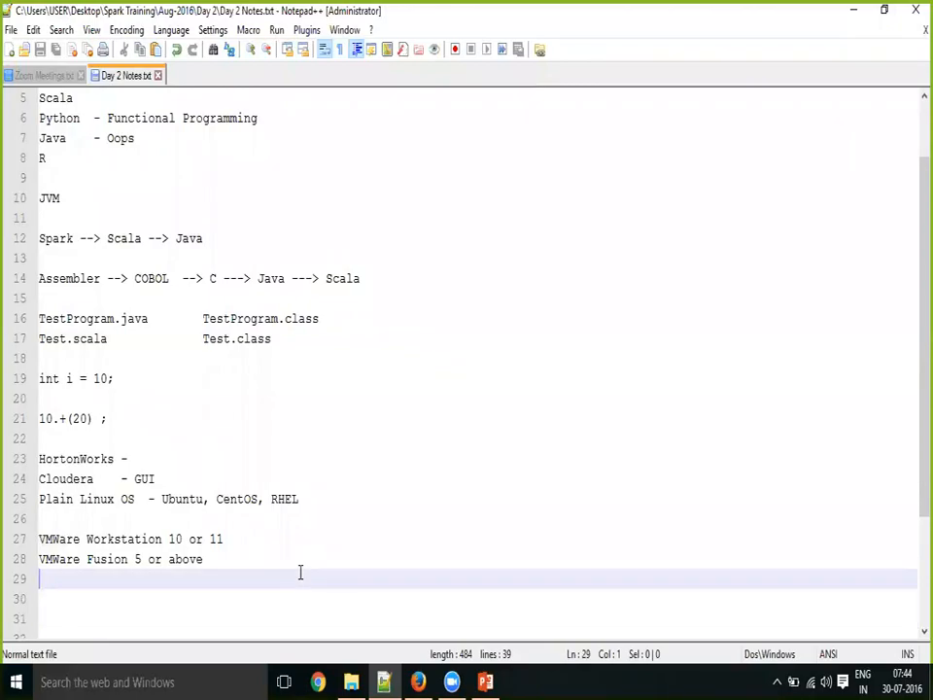
pyautogui.press('Down')
pyautogui.press('Down')
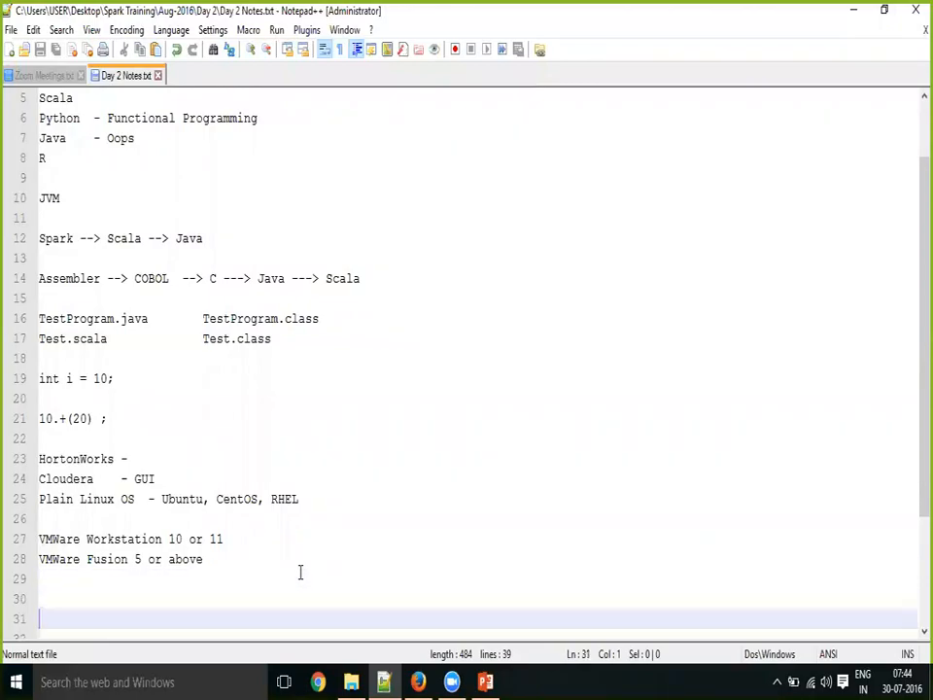
pyautogui.press('Up')
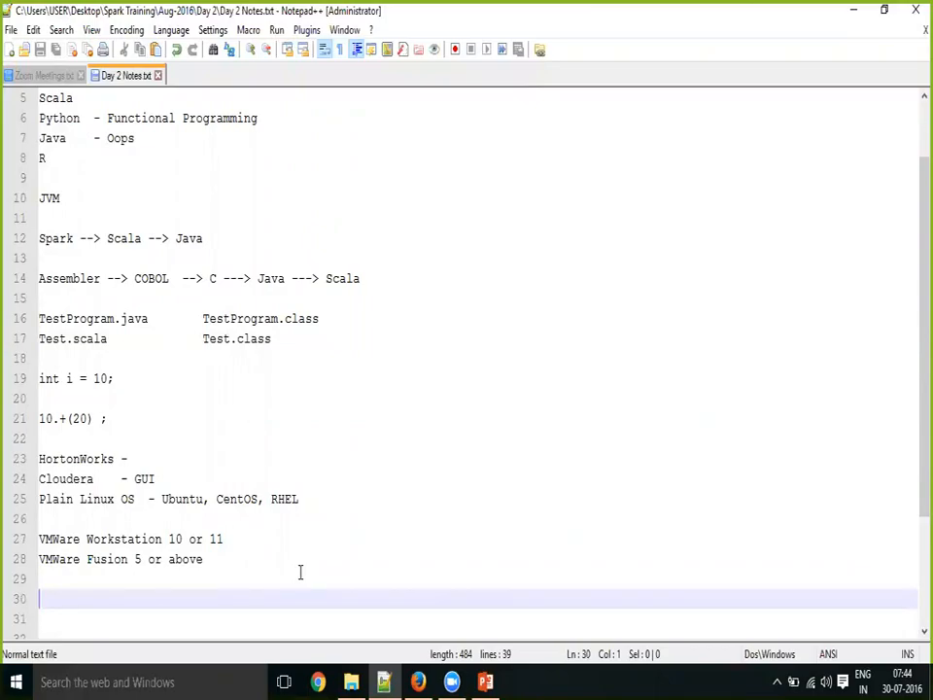
pyautogui.write('Ora')
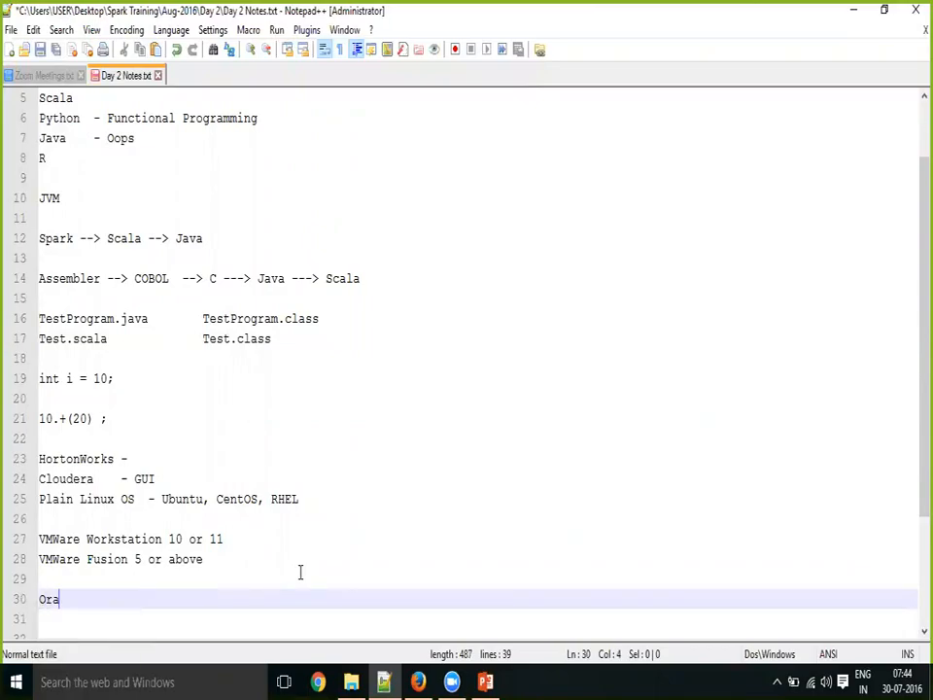
pyautogui.write('cle Virtual Box')
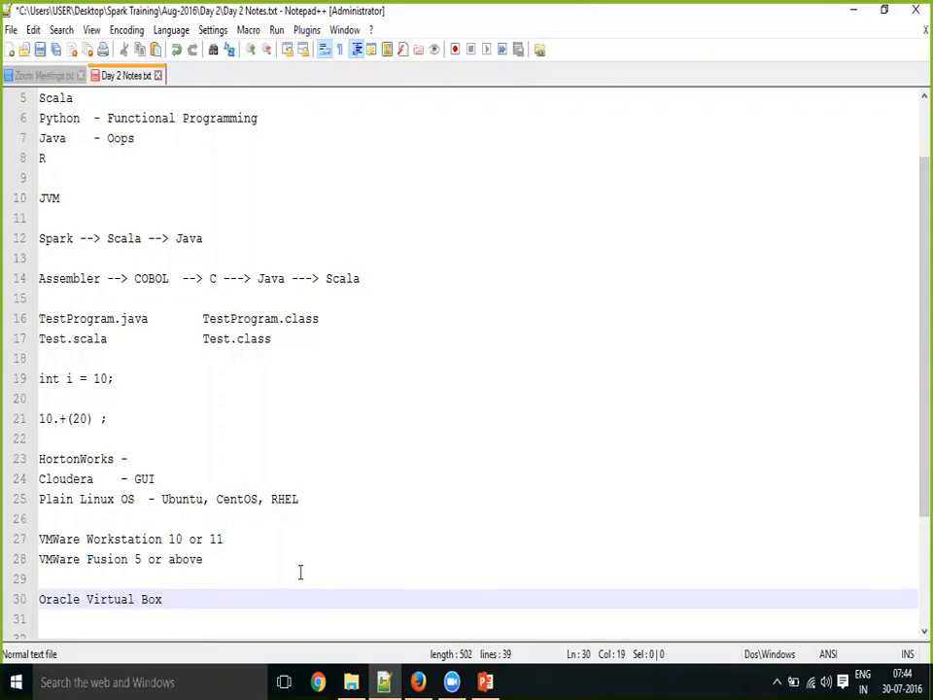
pyautogui.press('Return')
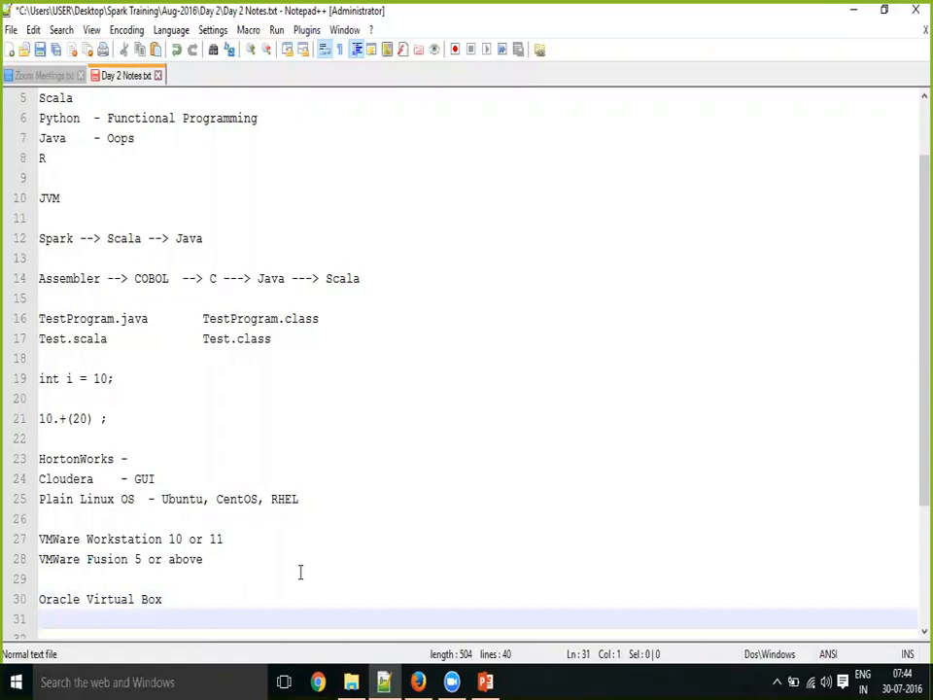
# - Append "4.5 or above" to the Oracle Virtual Box line, add new lines after it, and highlight the word Workstation
pyautogui.press('Left')
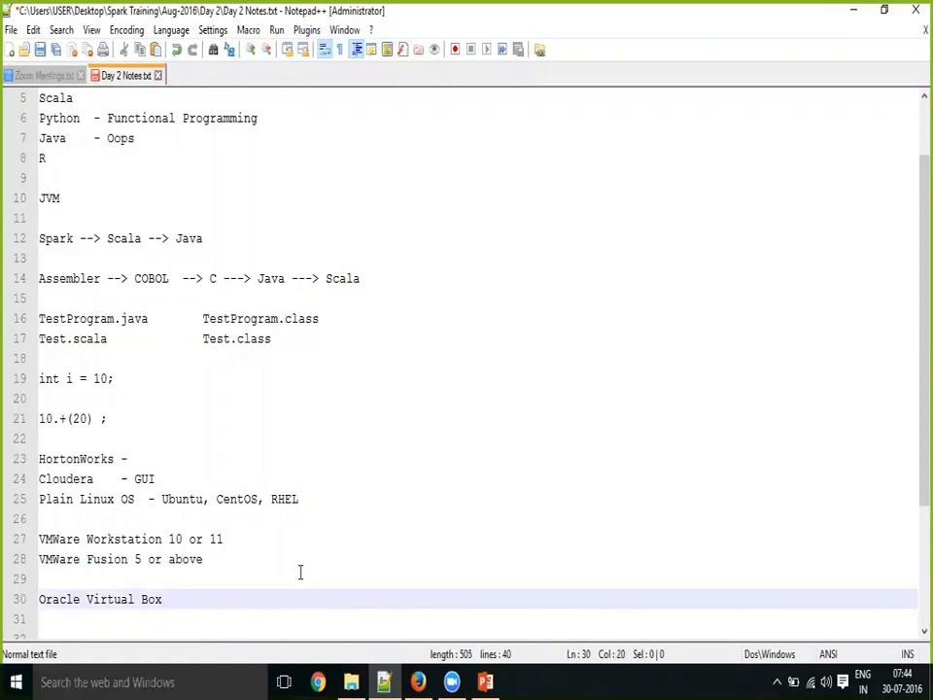
pyautogui.write('3')
pyautogui.press('BackSpace')
pyautogui.write('4.')
pyautogui.write('5 or a')
pyautogui.press('BackSpace')
pyautogui.write('or abov')
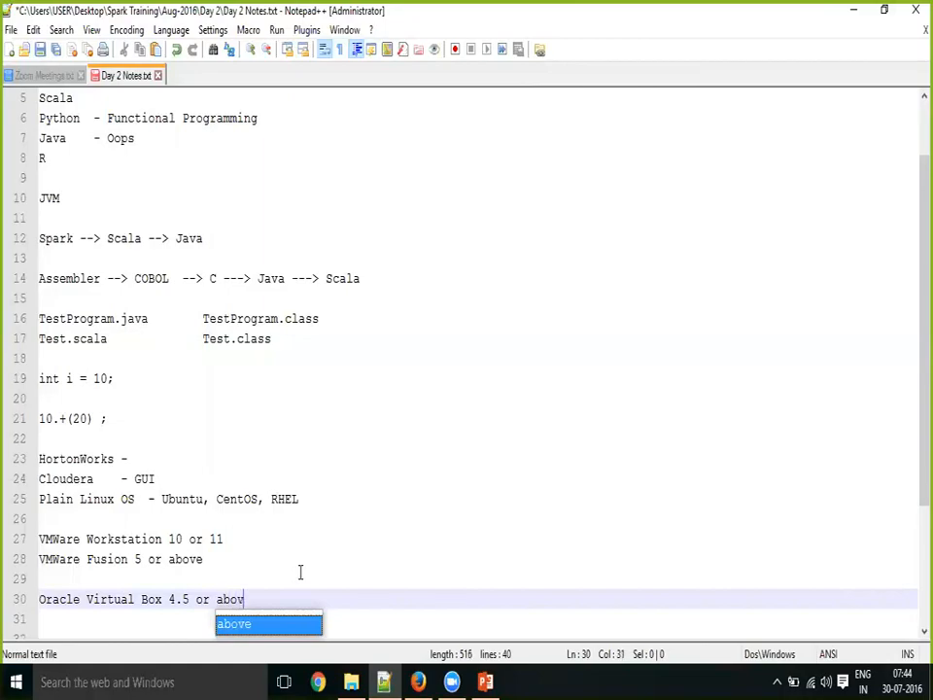
pyautogui.write('e')
pyautogui.press('Return')
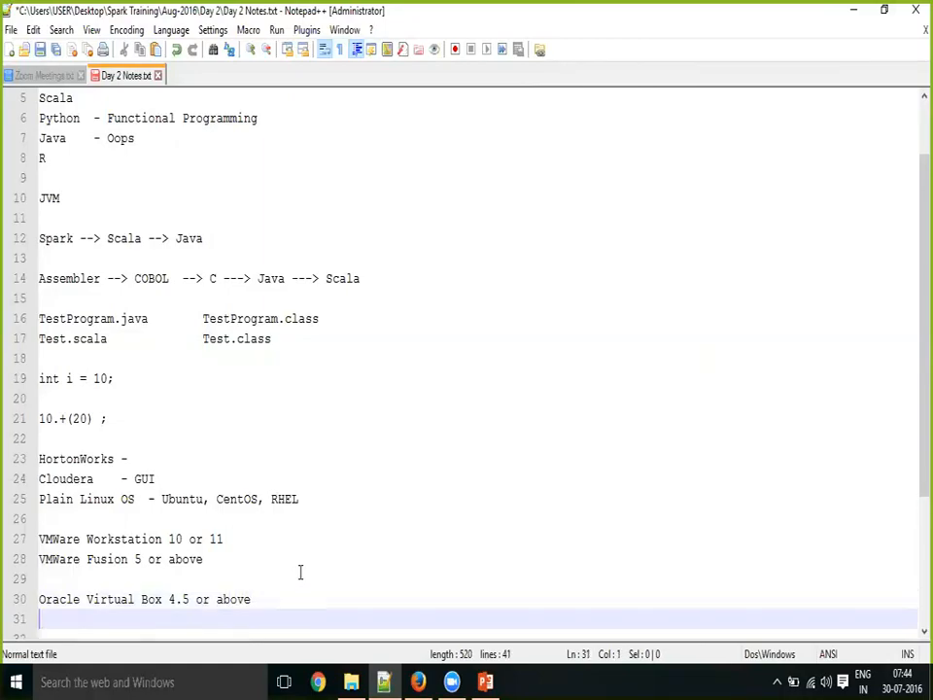
pyautogui.press('Return')
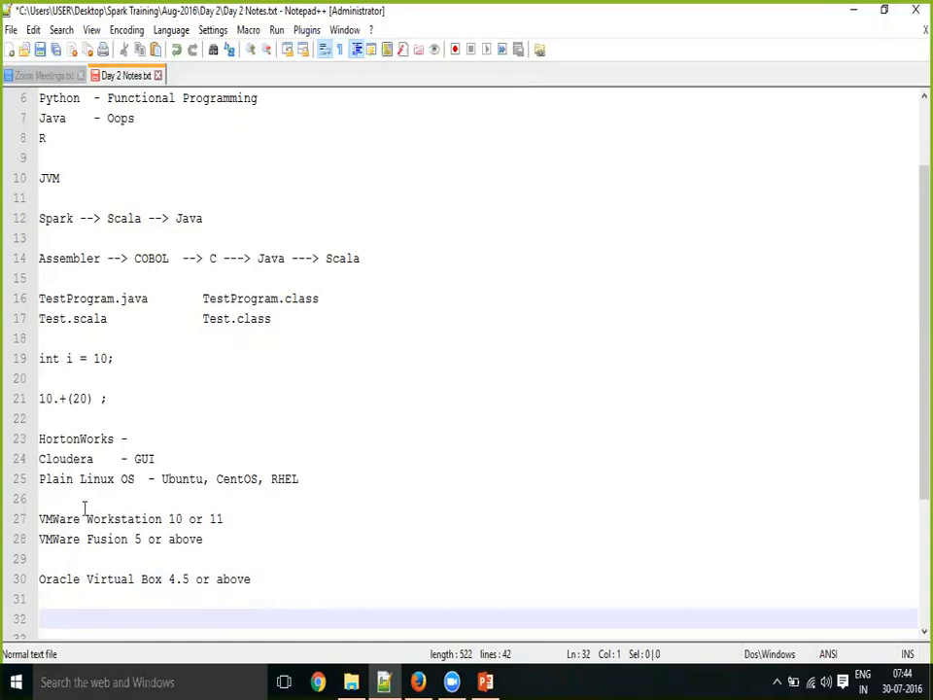
pyautogui.click(114, 518)
pyautogui.doubleClick(113, 518)
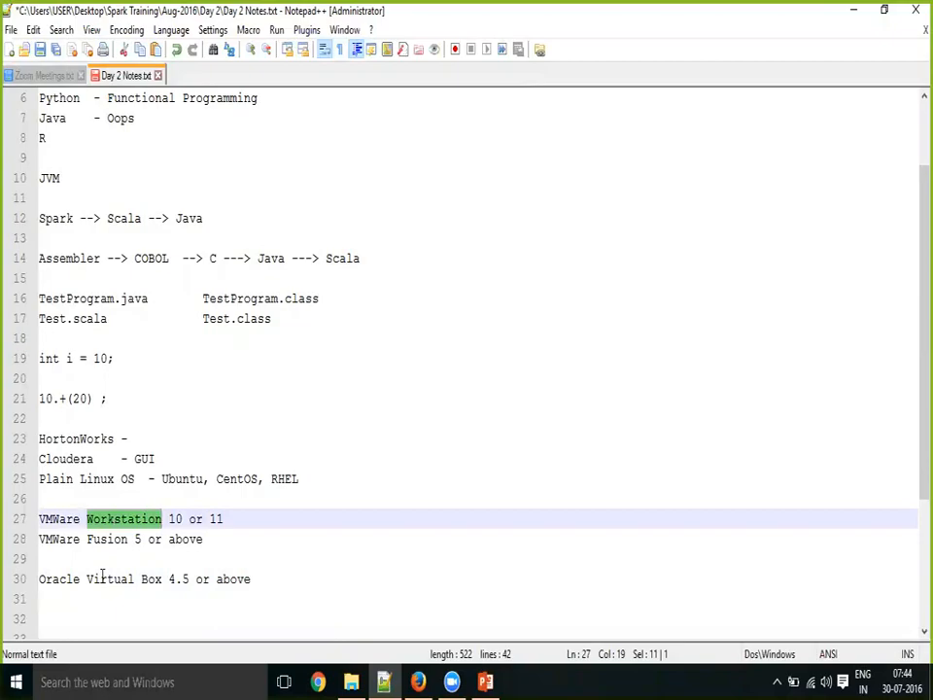
# - Switch to File Explorer and copy VMWare Serial Keys.rtf and the VMware-workstation-full-11.1.0 installer from Google Drive's Hadoop Training June 2016 folder
pyautogui.click(351, 680)
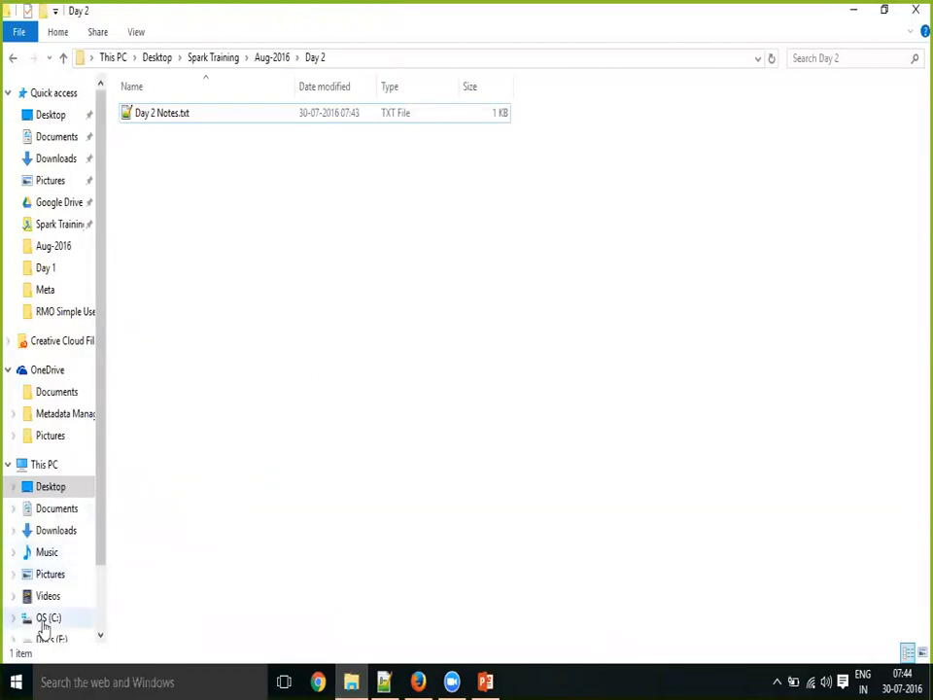
pyautogui.moveTo(101, 553); pyautogui.dragTo(100, 592)
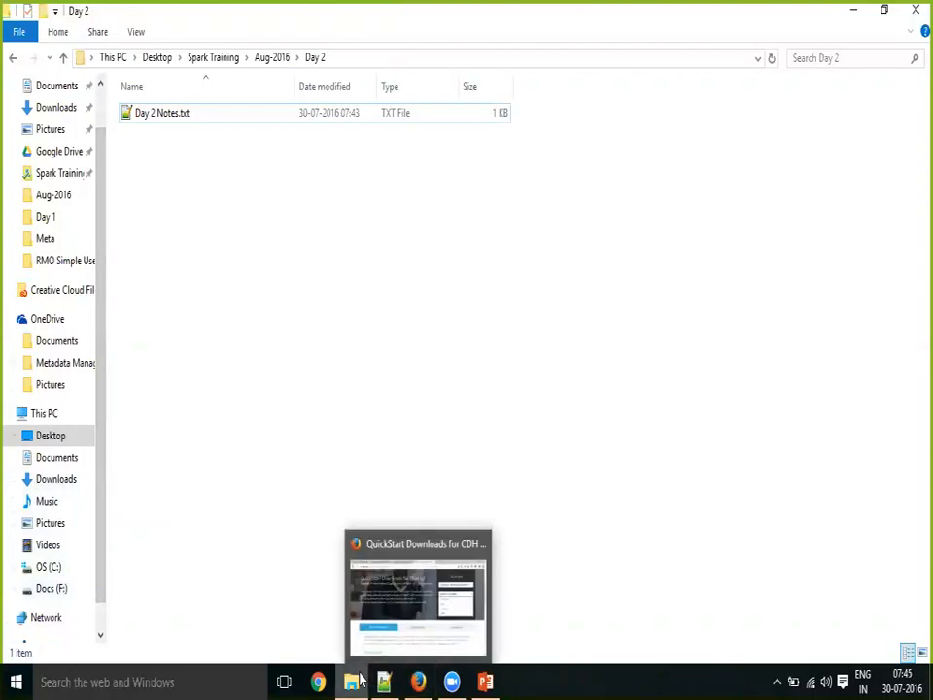
pyautogui.click(56, 158)
pyautogui.click(193, 159)
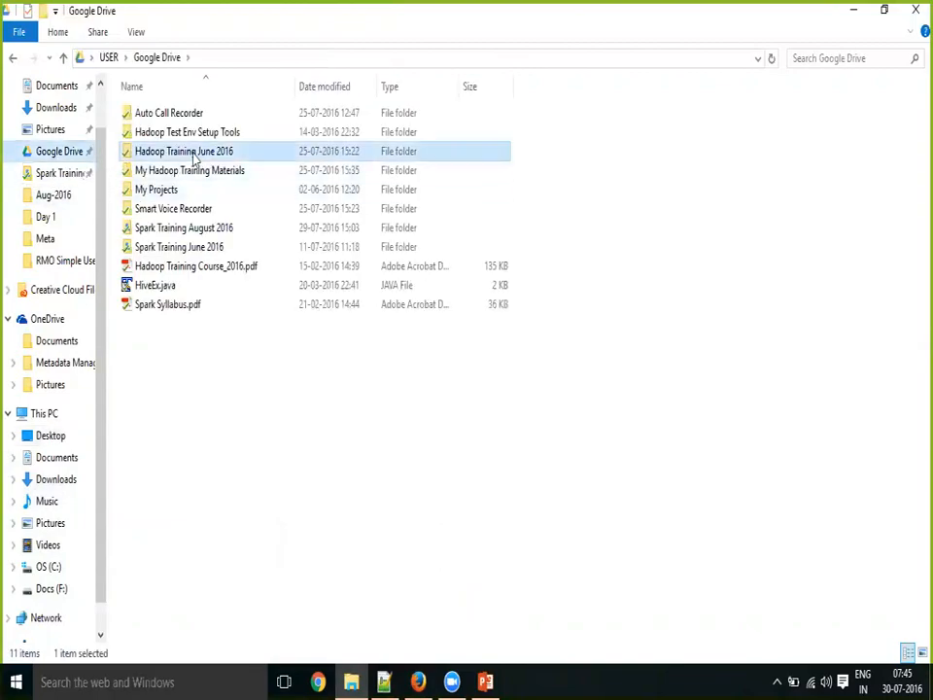
pyautogui.doubleClick(193, 159)
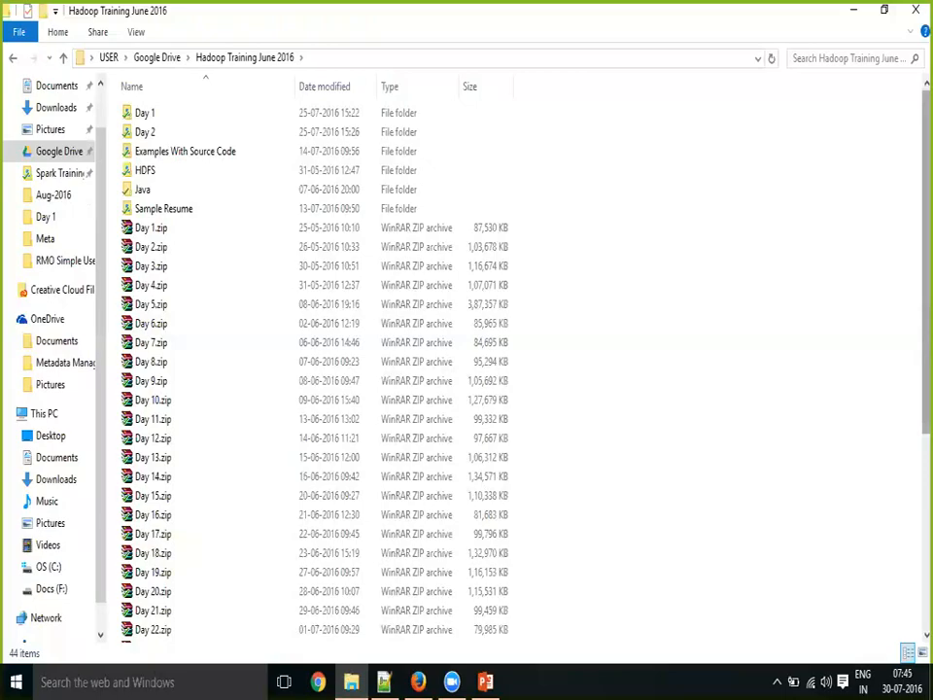
pyautogui.scroll(-5, 321, 369)
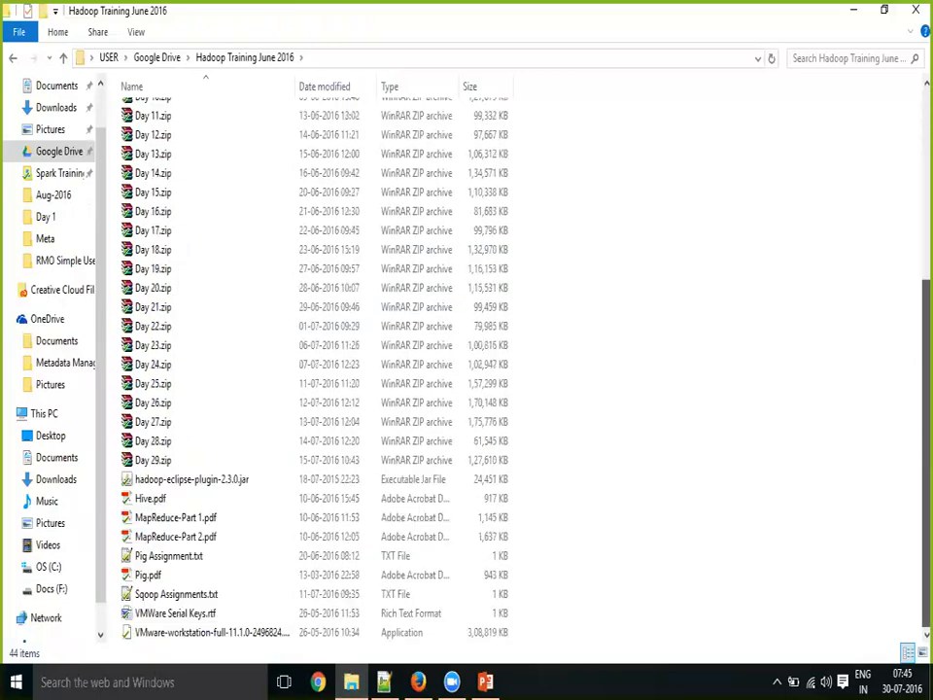
pyautogui.click(196, 632)
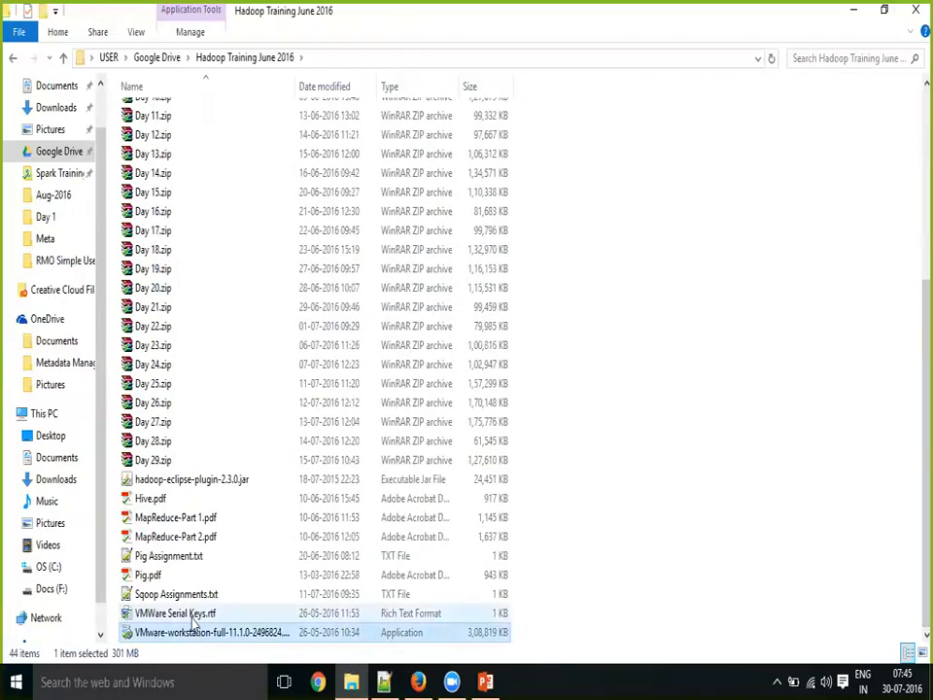
pyautogui.keyDown('ctrl'); pyautogui.click(192, 616); pyautogui.keyUp('ctrl')
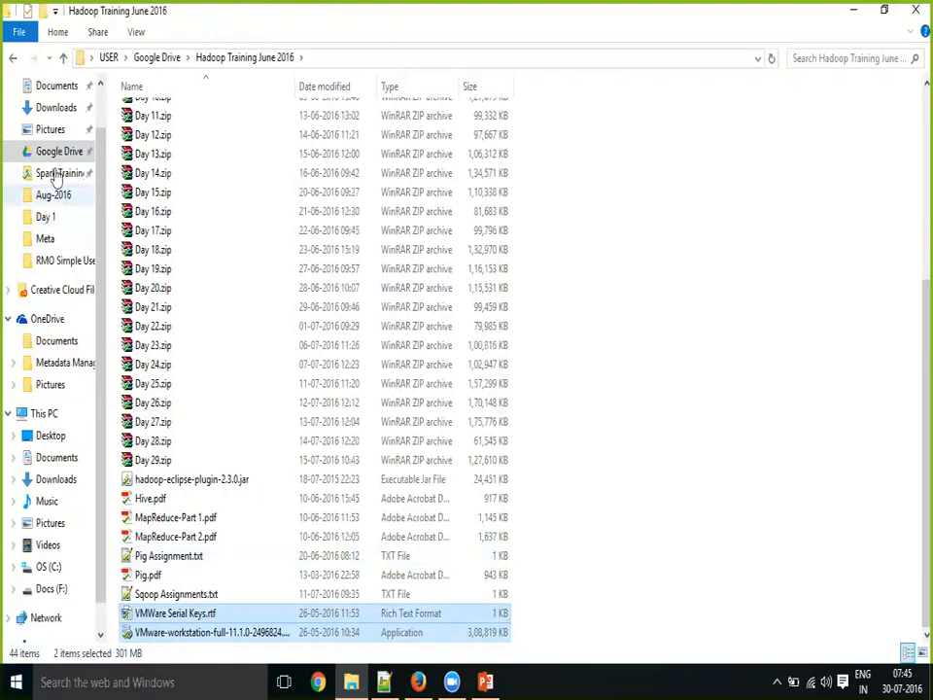
# - Paste the two copied VMware files into the Spark Training August 2016 folder in Google Drive
pyautogui.click(156, 59)
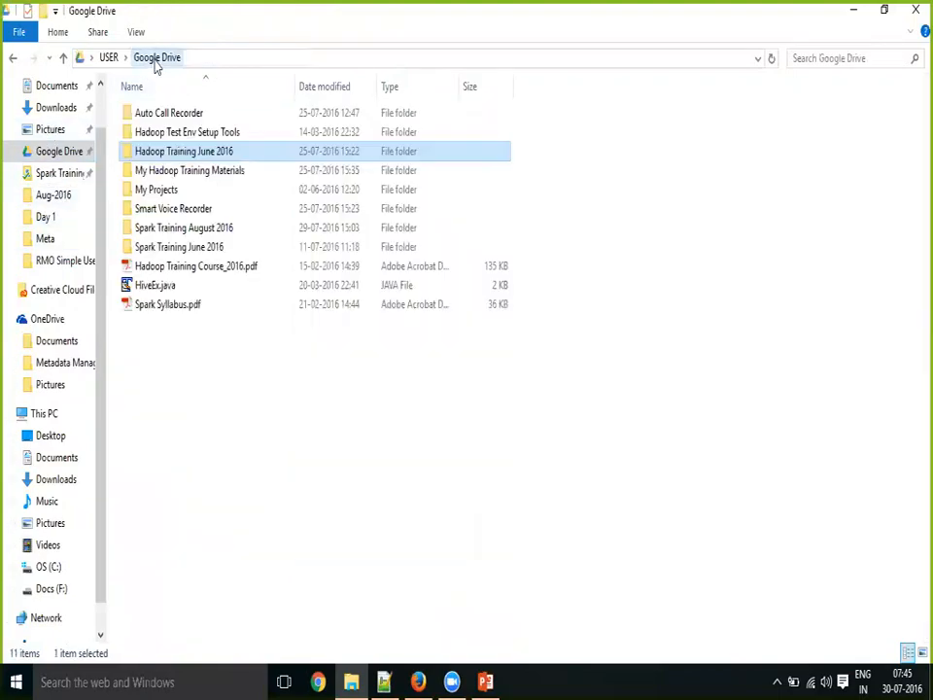
pyautogui.doubleClick(188, 234)
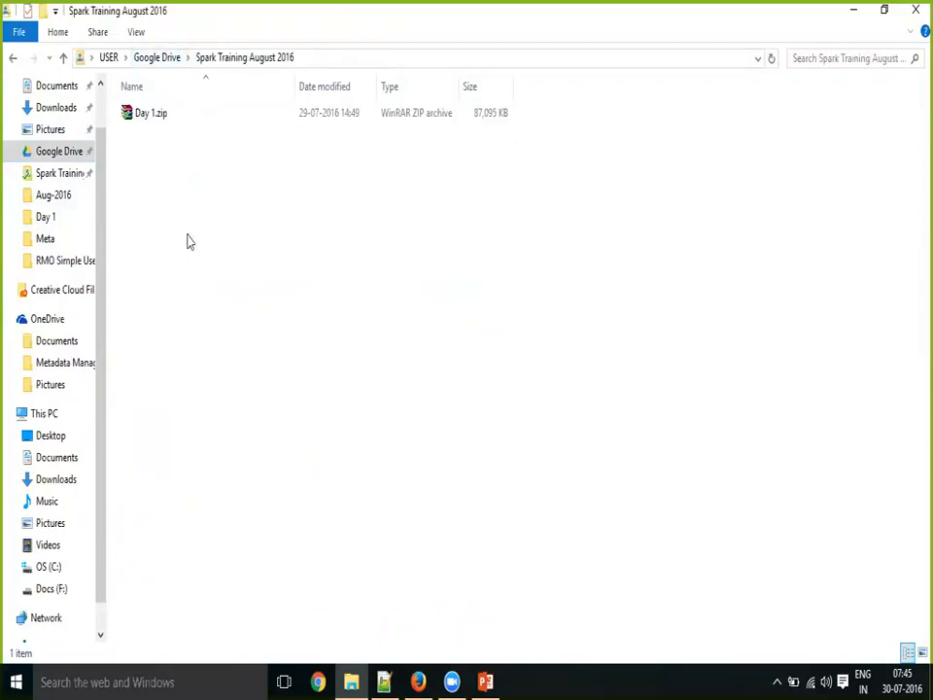
pyautogui.hotkey('ctrl', 'v')
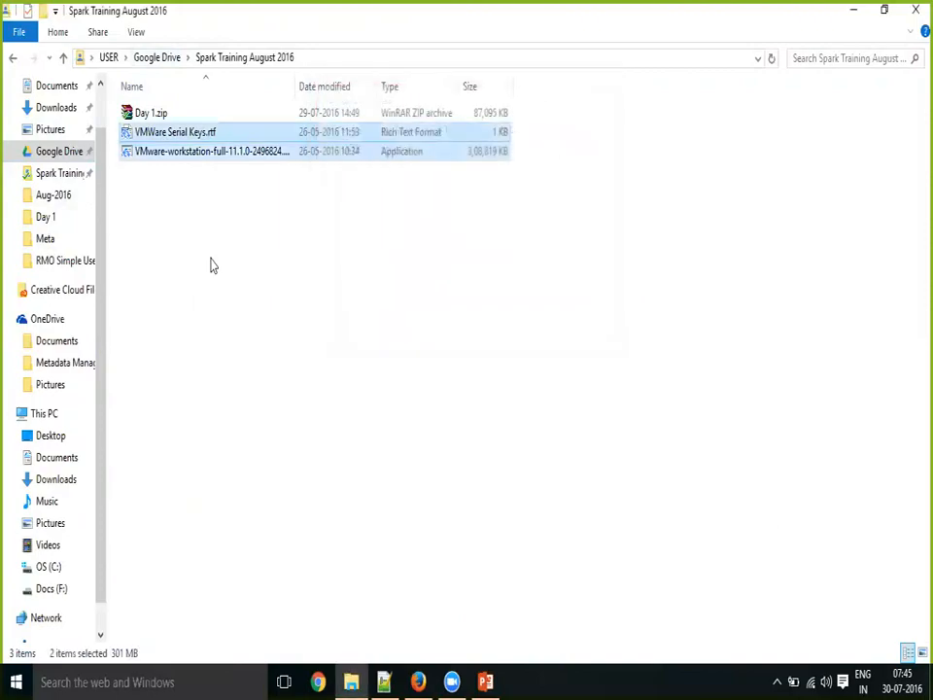
pyautogui.click(270, 263)
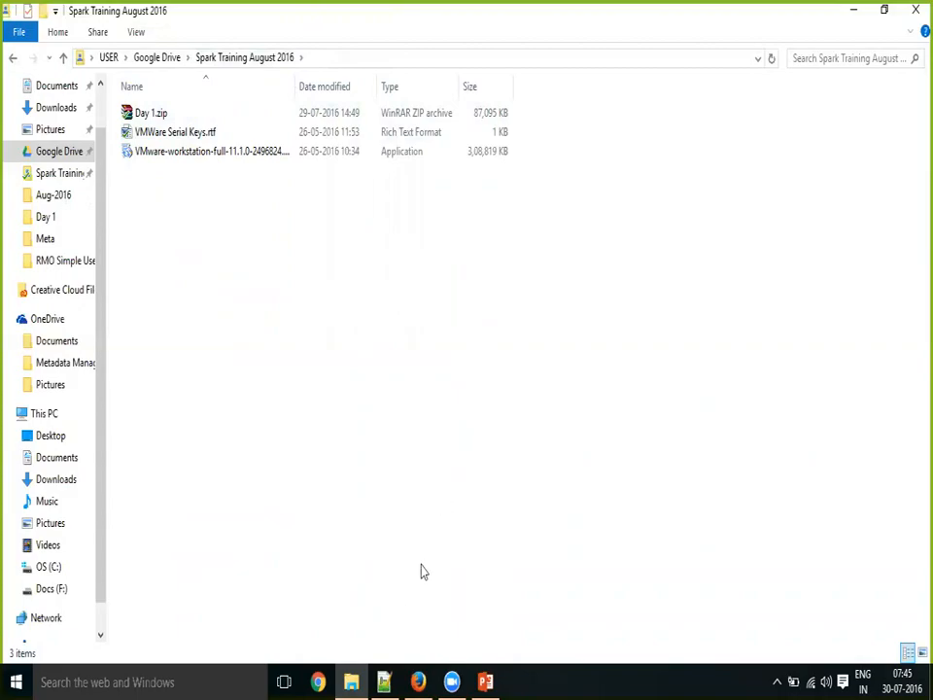
# - Return to the Day 2 notes in Notepad++, save the file and clear the text selection
pyautogui.click(853, 17)
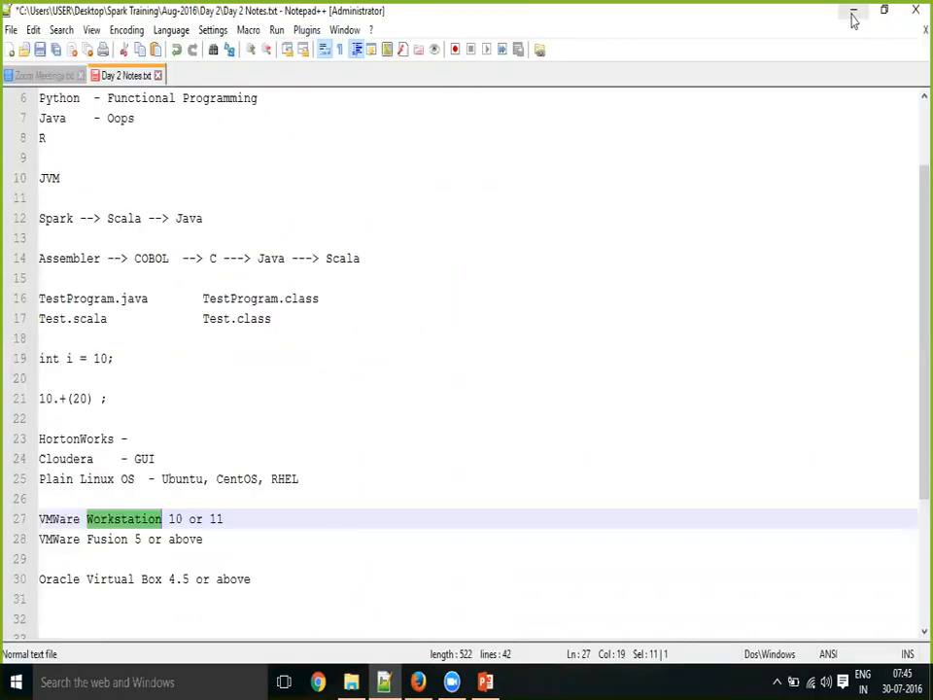
pyautogui.hotkey('ctrl', 's')
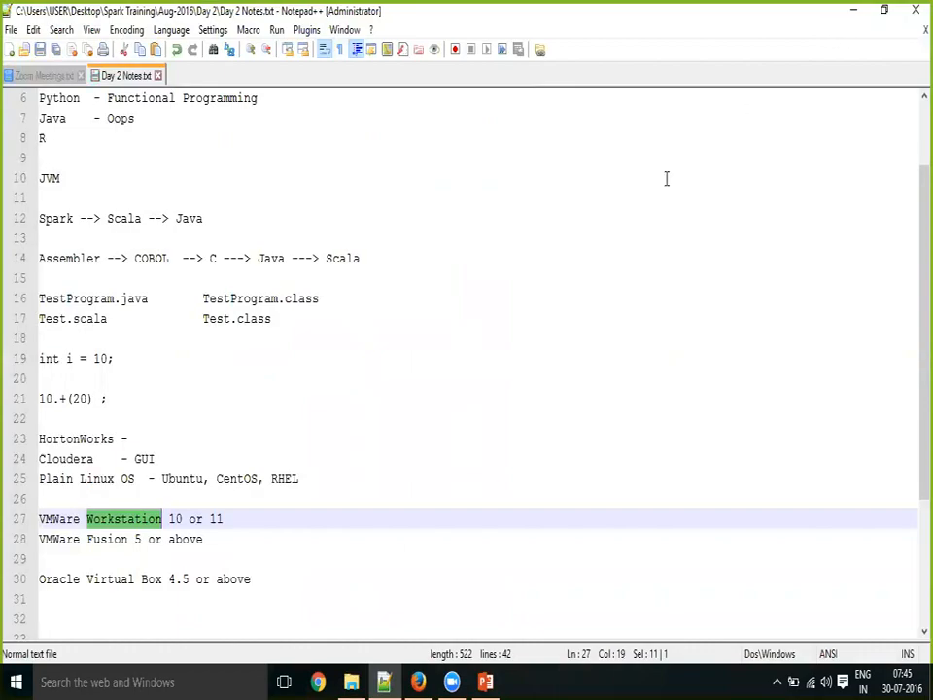
pyautogui.click(602, 219)
# - Launch VMware Workstation from the desktop and view the details of the Ubuntu 64-bit and cloudera-quickstart-vm-5.4.0-0-vmware machines
pyautogui.click(853, 10)
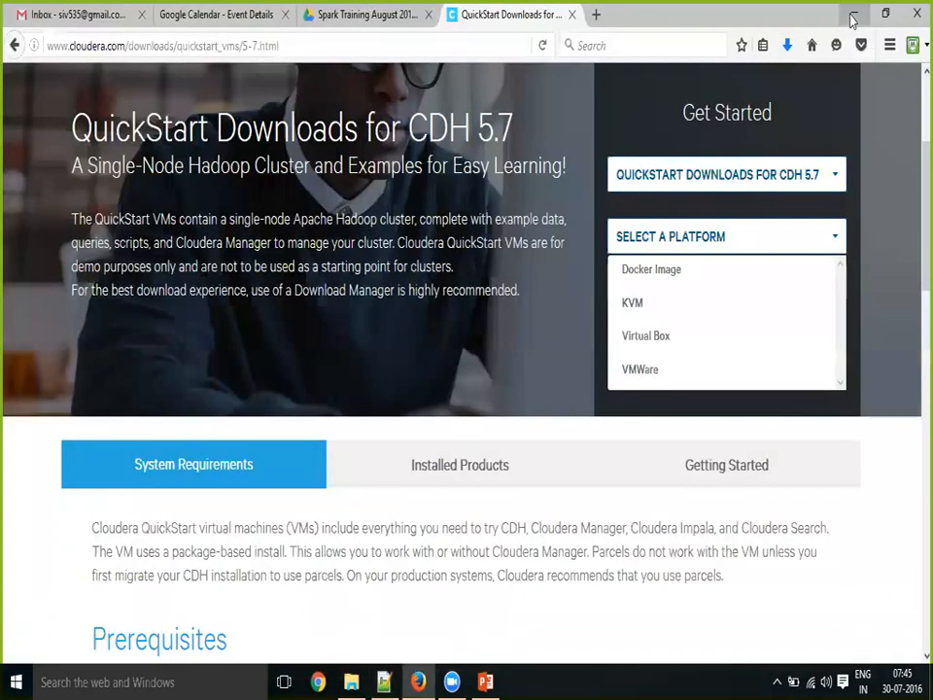
pyautogui.click(855, 15)
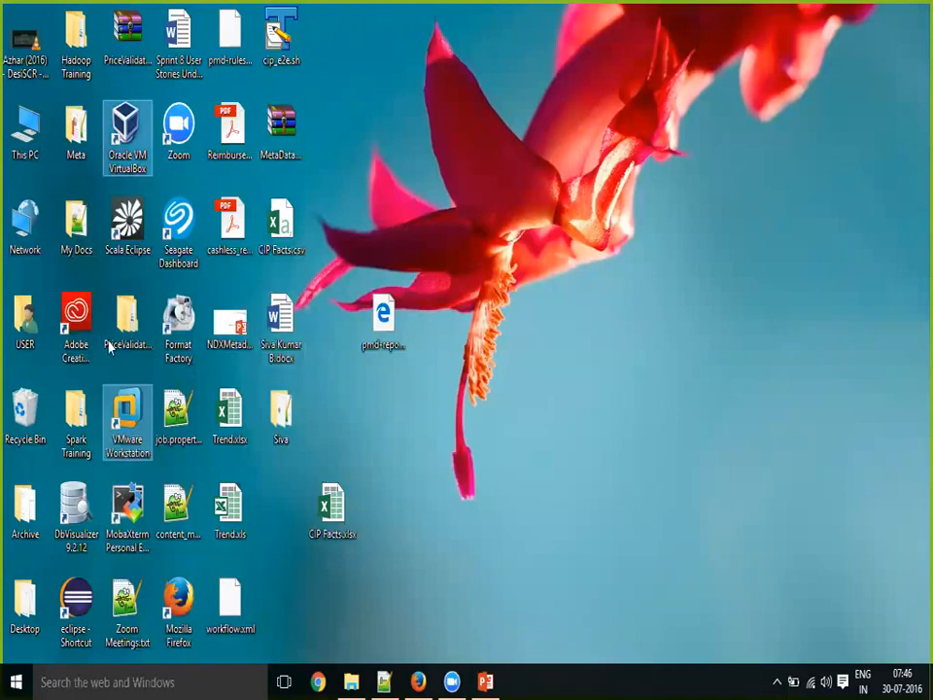
pyautogui.click(138, 425)
pyautogui.doubleClick(138, 425)
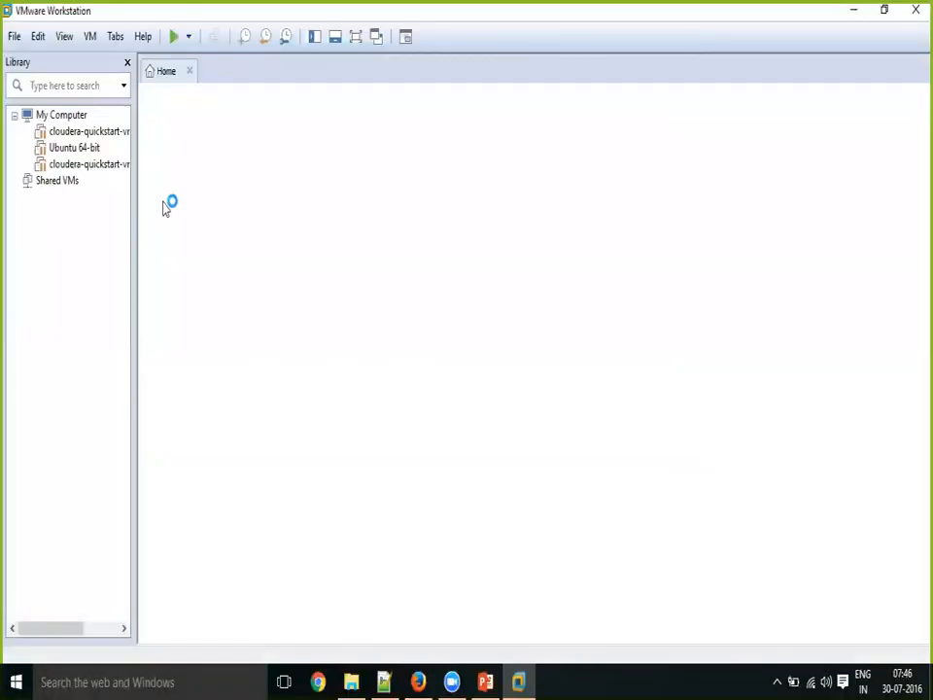
pyautogui.click(102, 146)
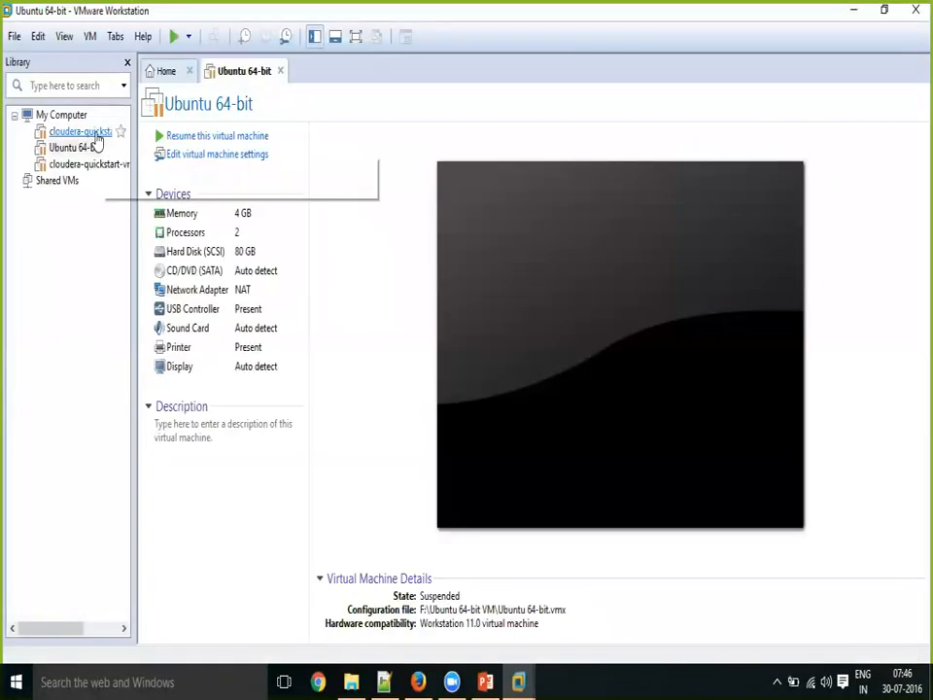
pyautogui.click(97, 137)
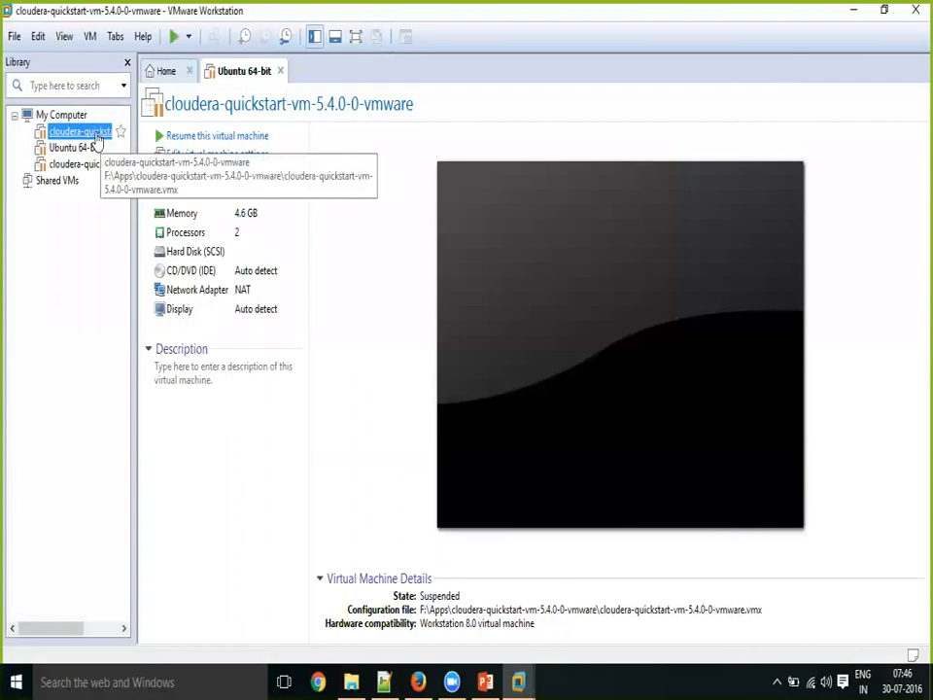
# - View the details of the cloudera-quickstart-vm-5.5.0-0-vmware machine and close VMware Workstation
pyautogui.click(89, 164)
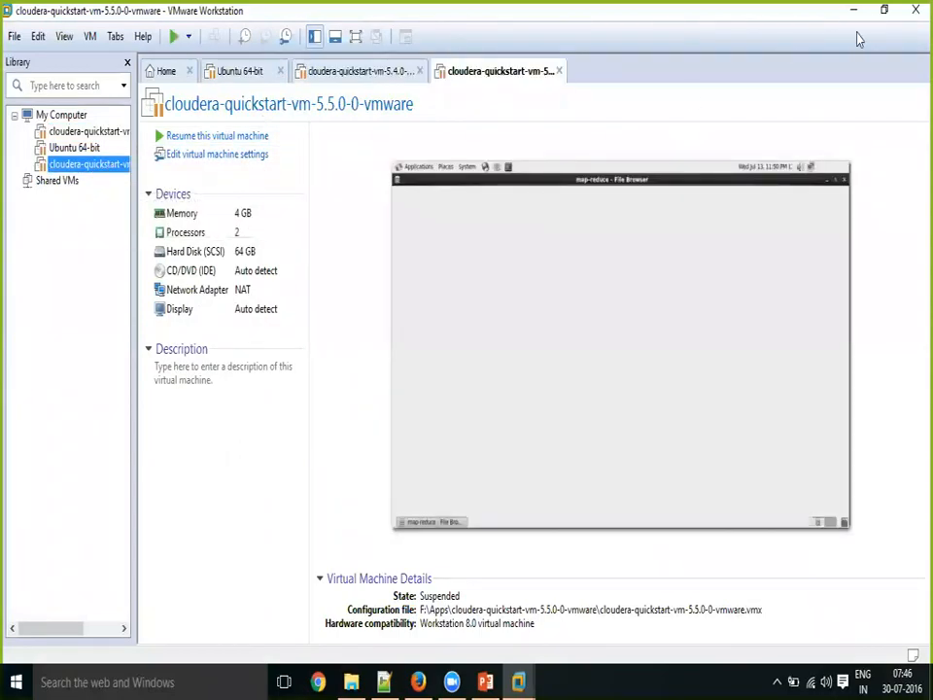
pyautogui.click(914, 11)
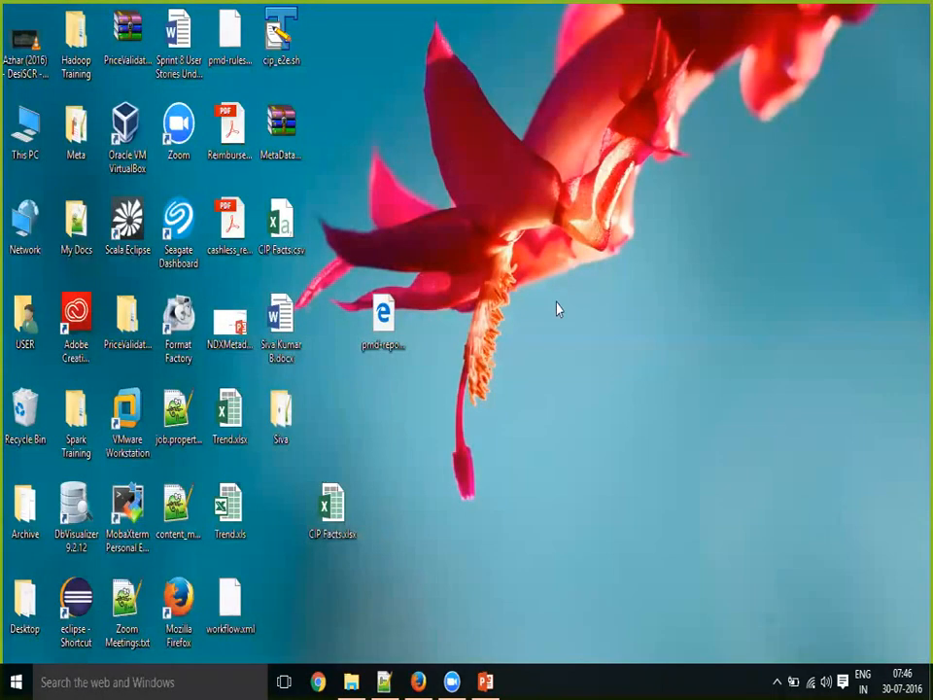
# - Launch Oracle VM VirtualBox from the desktop, dismiss the update notice, view its virtual machines and minimize the window
pyautogui.click(138, 146)
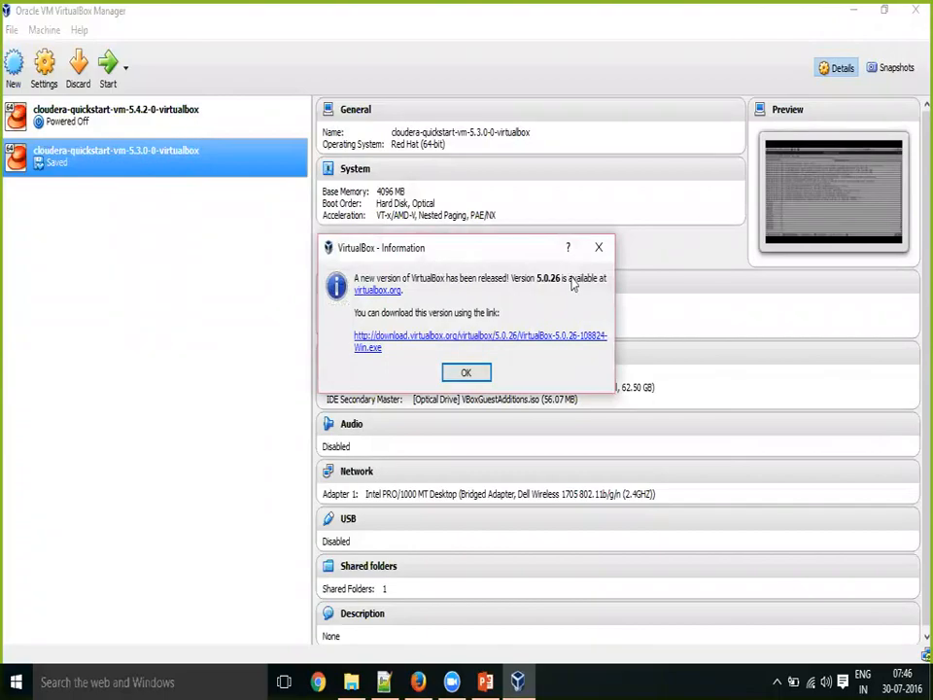
pyautogui.click(468, 375)
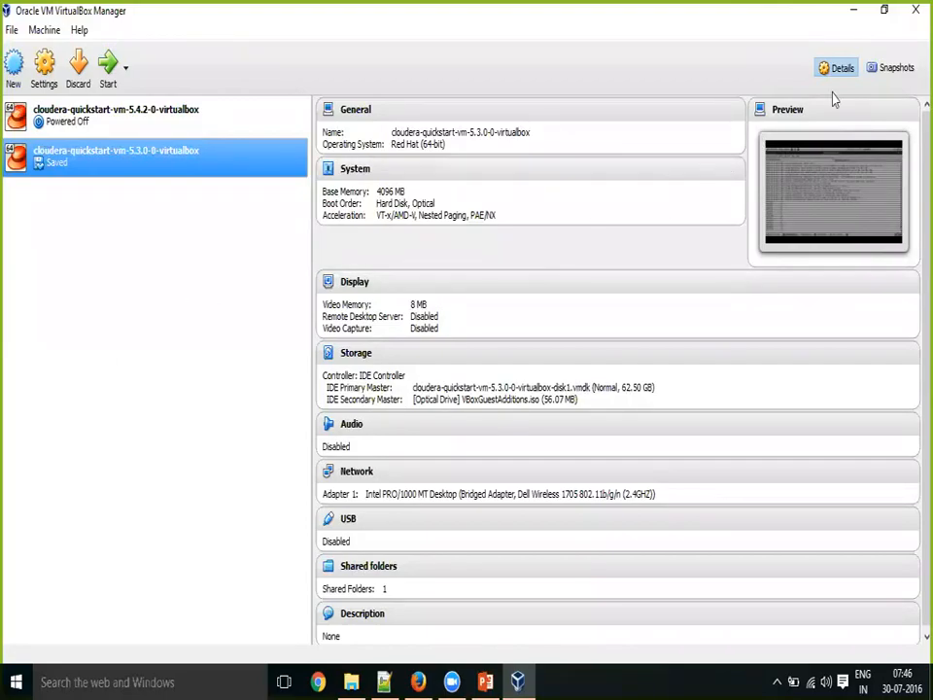
pyautogui.click(852, 11)
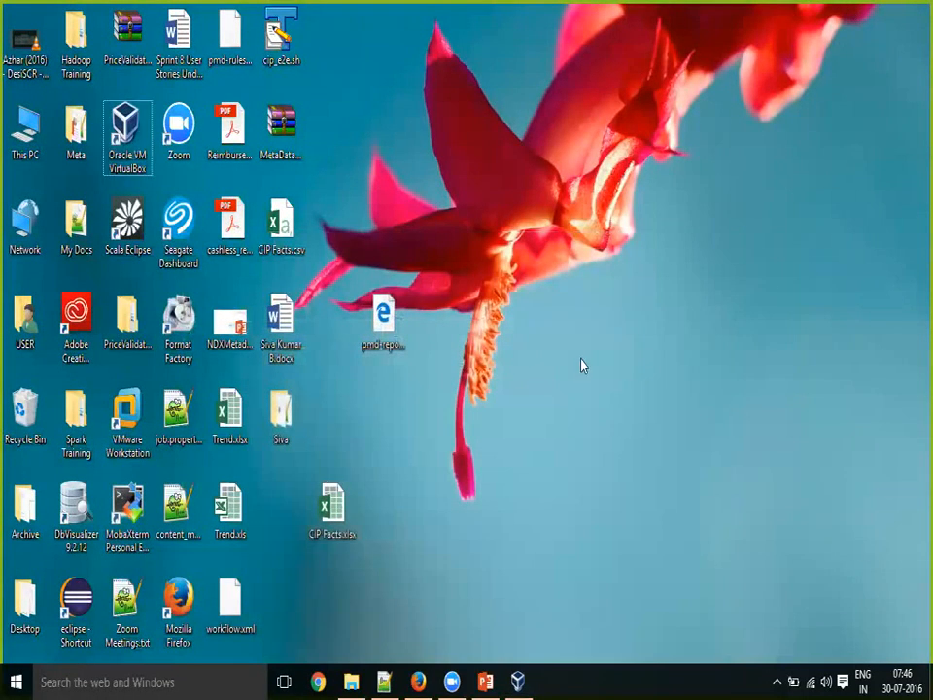
# - Switch to the Day 2 notes in Notepad++ and place the cursor on empty line 32 below the Oracle Virtual Box entry
pyautogui.click(384, 680)
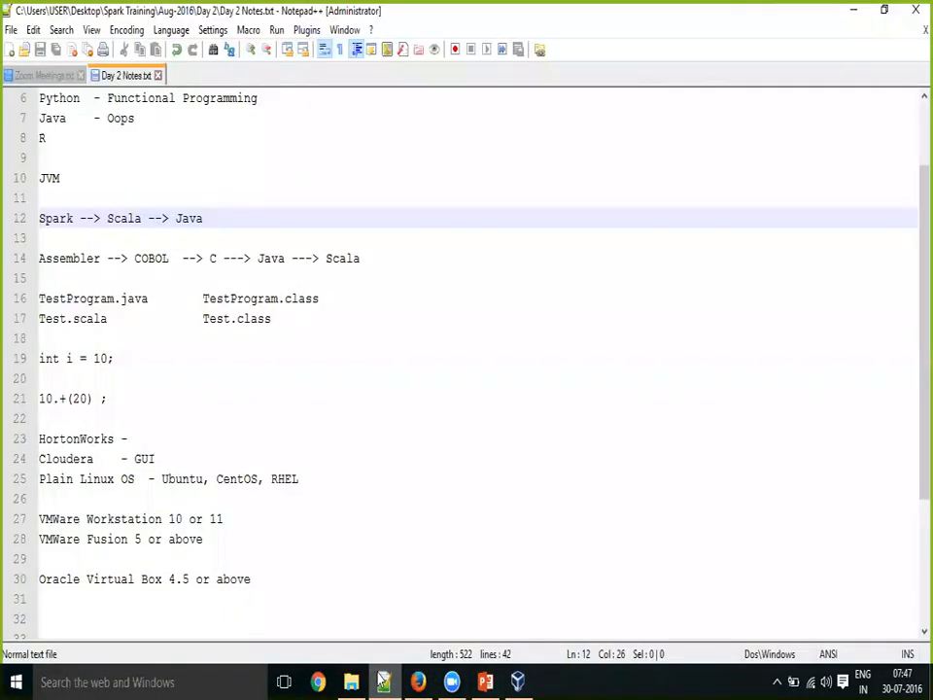
pyautogui.click(364, 375)
pyautogui.press('Down')
pyautogui.press('Down')
pyautogui.press('Down')
pyautogui.press('Down')
pyautogui.press('Down')
pyautogui.press('Down')
pyautogui.press('Down')
pyautogui.press('Down')
pyautogui.press('Down')
pyautogui.press('Down')
pyautogui.press('Down')
pyautogui.press('Down')
pyautogui.press('Down')
pyautogui.press('Down')
pyautogui.press('Down')
pyautogui.press('Down')
pyautogui.press('Down')
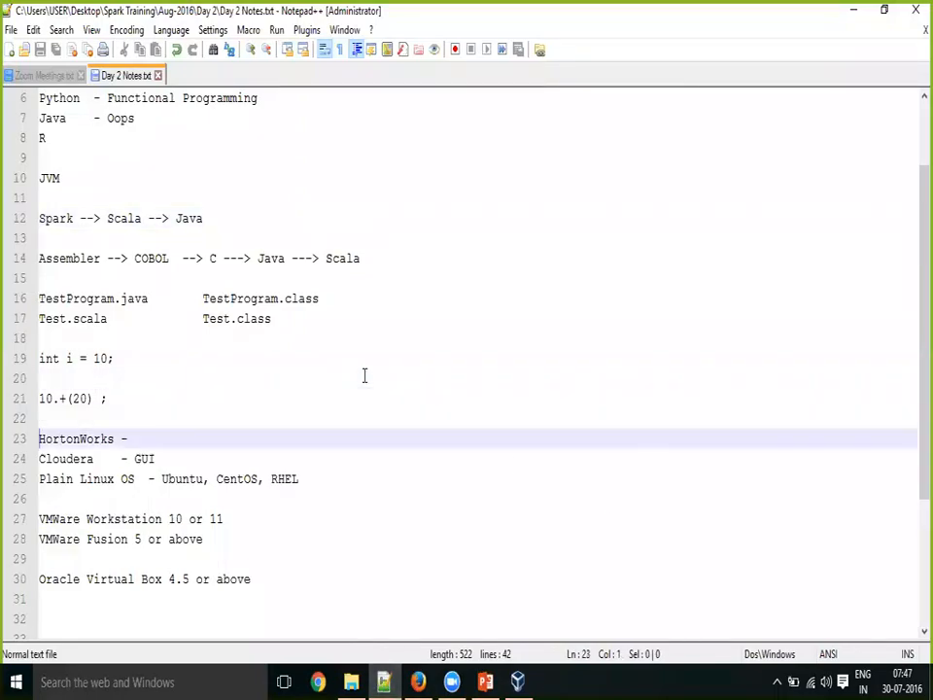
pyautogui.press('Up')
pyautogui.press('Up')
pyautogui.press('Up')
pyautogui.press('Up')
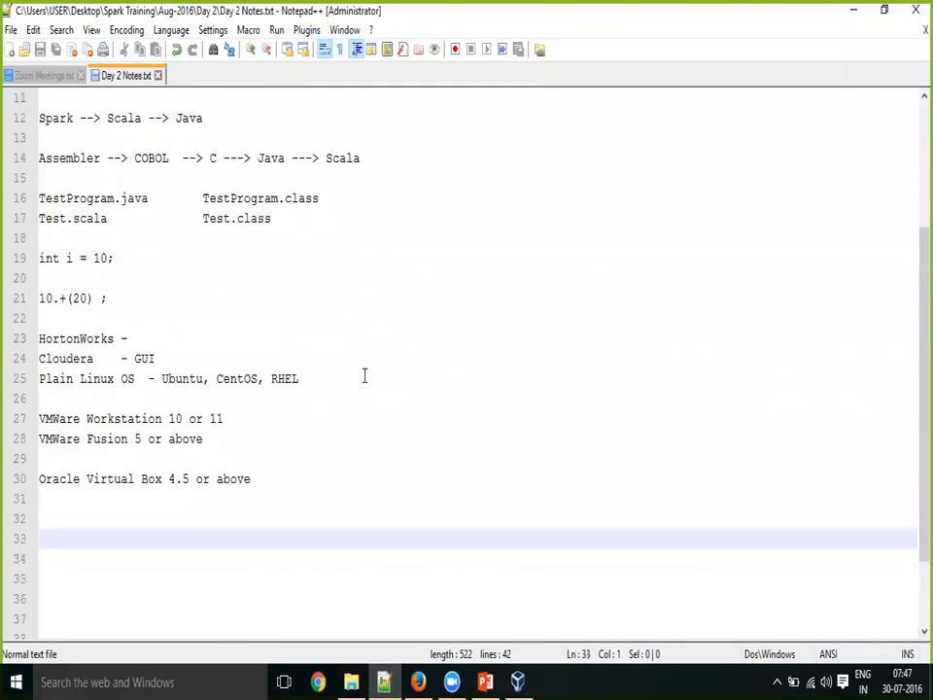
pyautogui.click(393, 432)
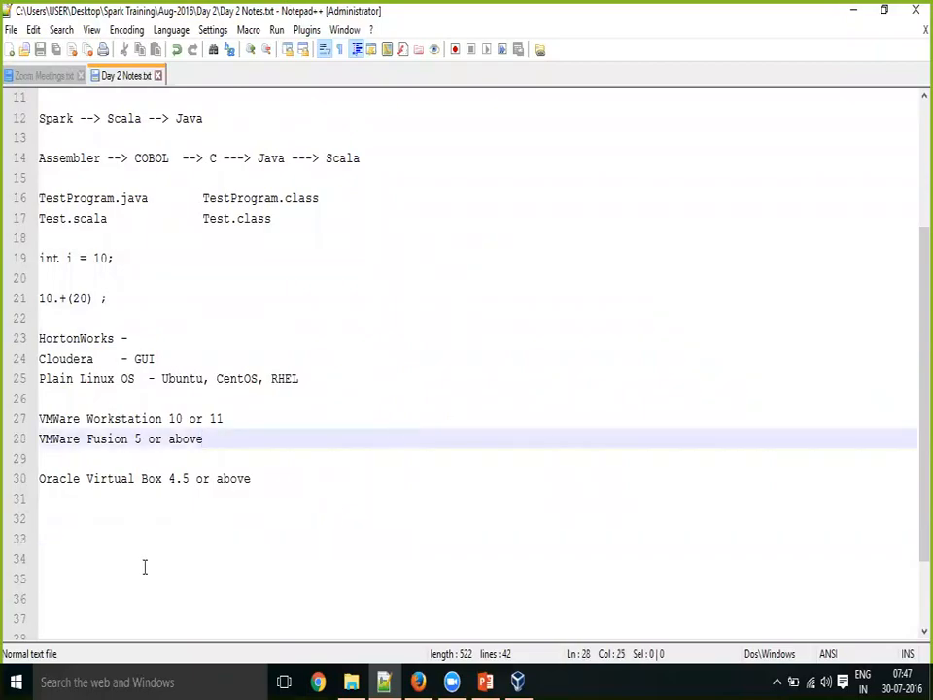
pyautogui.click(99, 514)
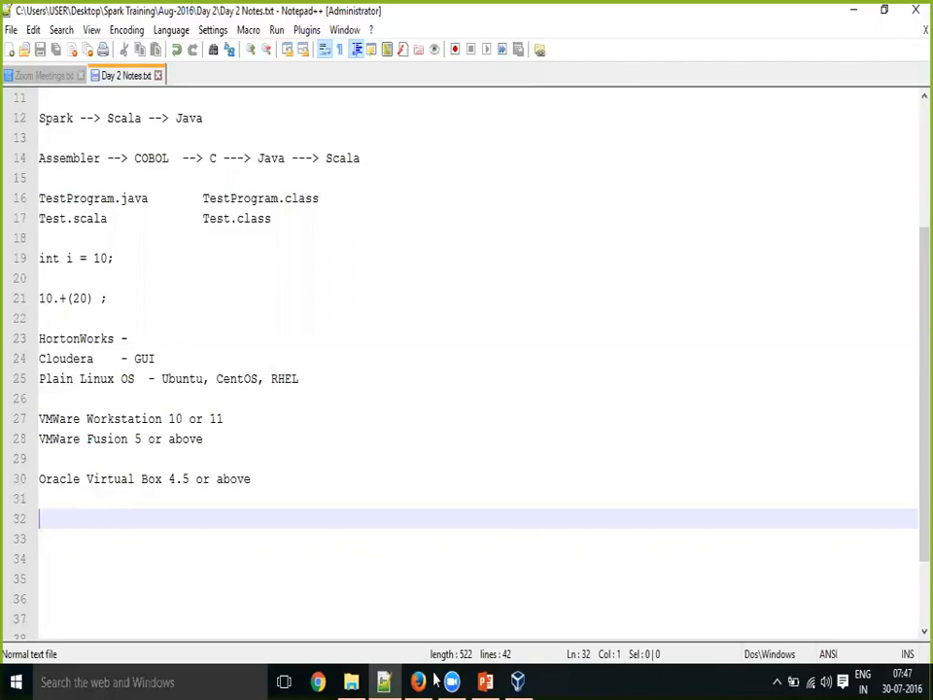
# - On the CDH 5.7 QuickStart page in Firefox, choose VMware as the platform, then request the download and dismiss its sign-in form
pyautogui.hotkey('alt', 'Tab')
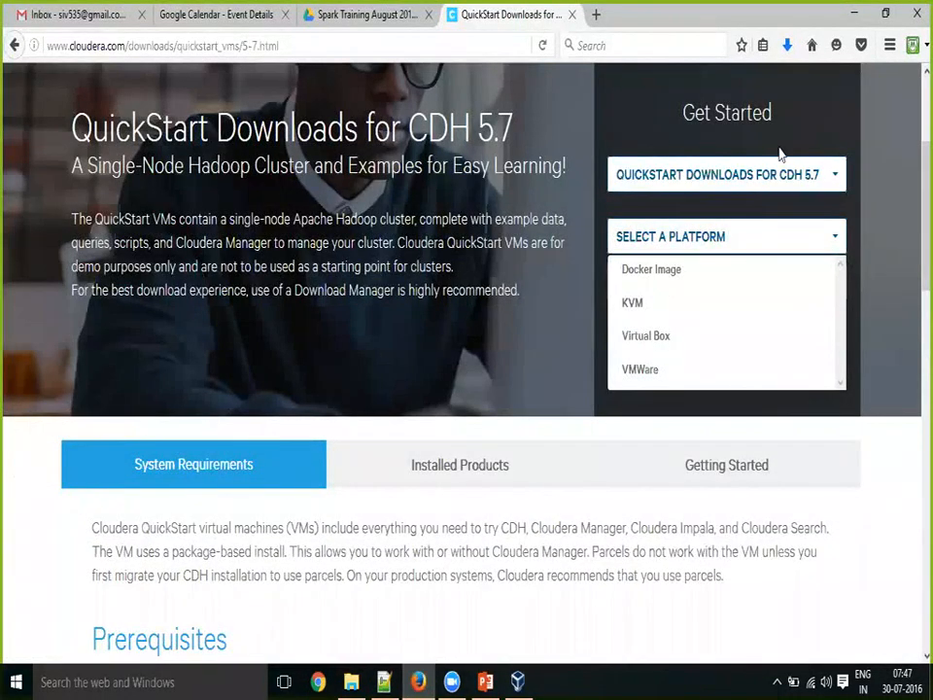
pyautogui.click(685, 373)
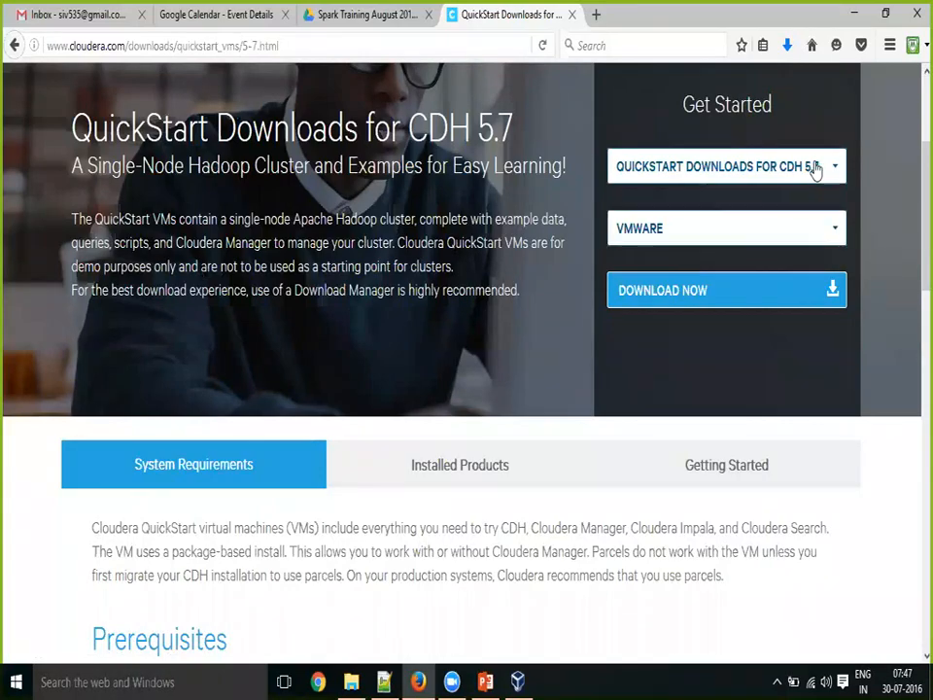
pyautogui.click(837, 236)
pyautogui.click(838, 238)
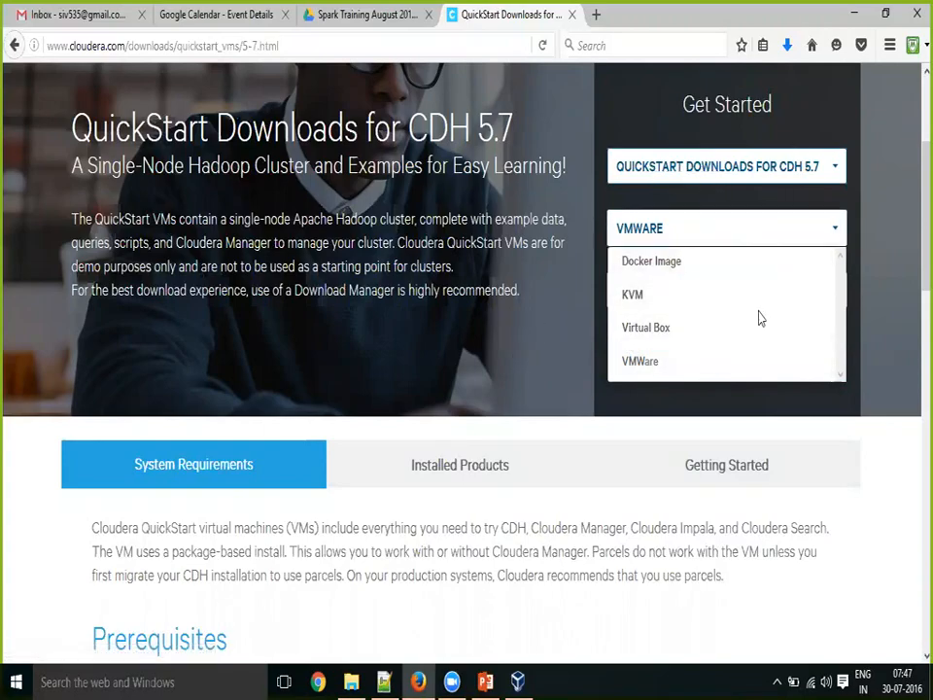
pyautogui.click(890, 302)
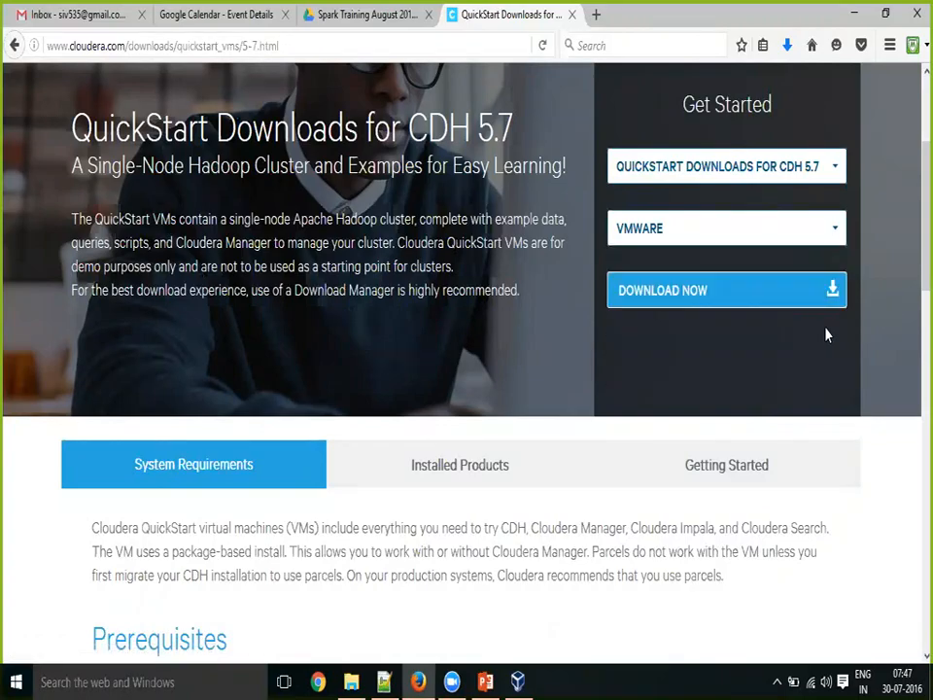
pyautogui.click(677, 297)
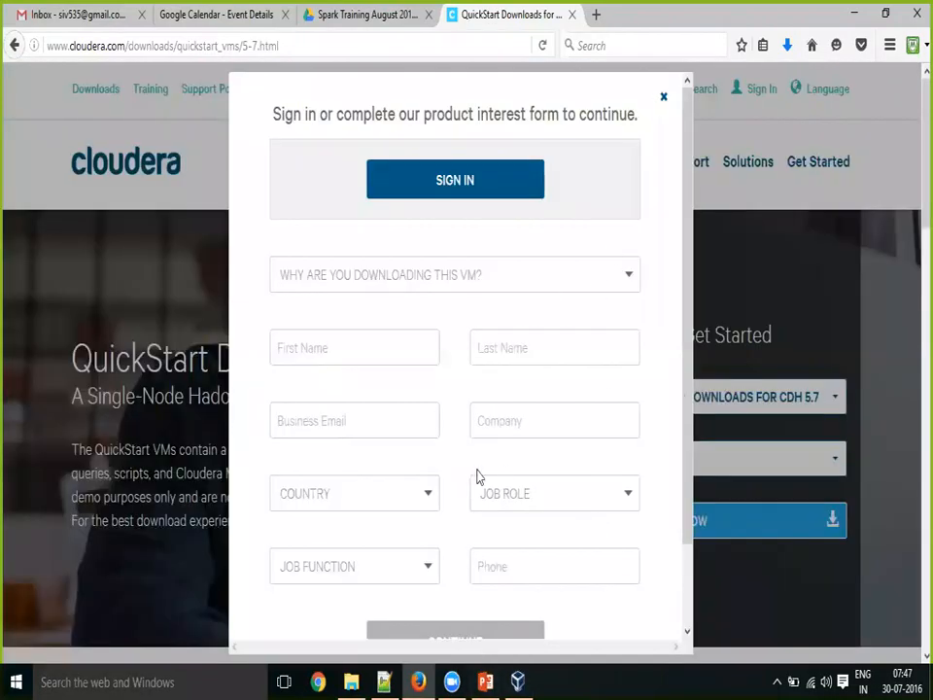
pyautogui.click(663, 99)
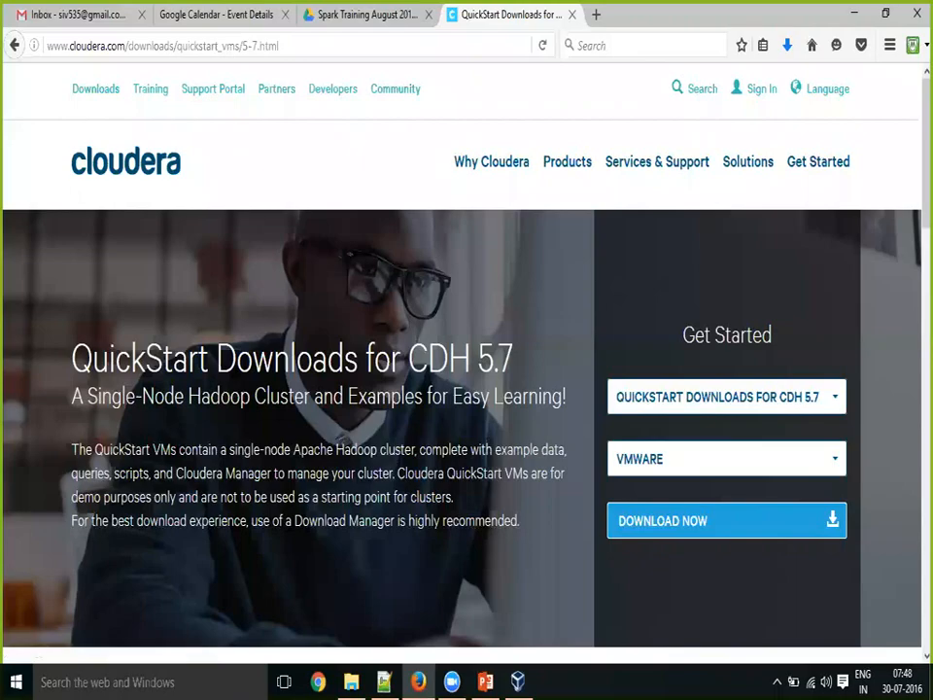
# - Switch to File Explorer, open the Apps folder on the Docs (F:) drive and select cloudera-quickstart-vm-5.4.0-0-vmware.zip
pyautogui.click(351, 681)
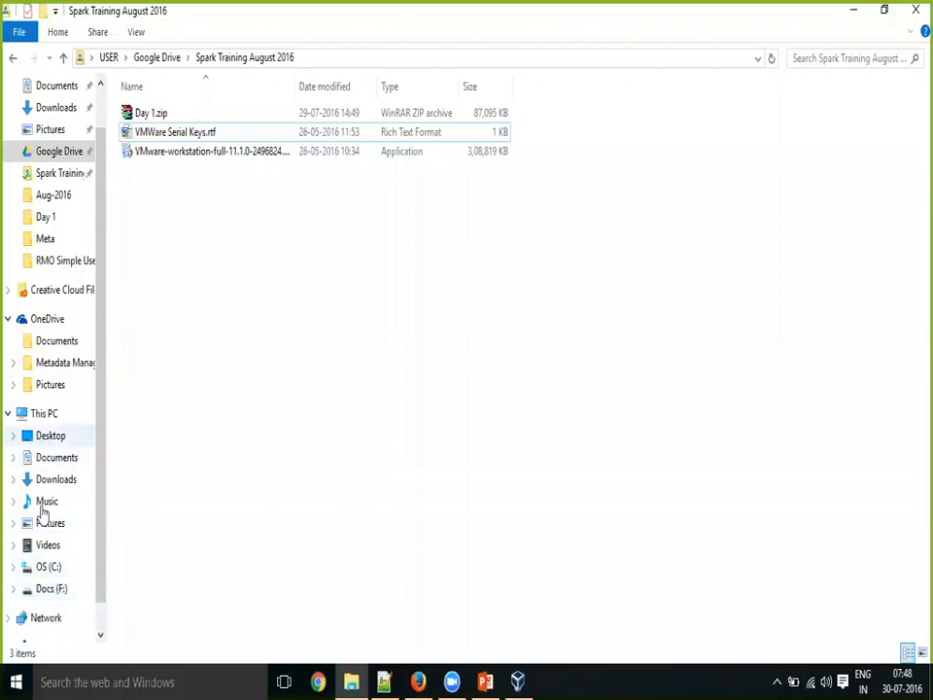
pyautogui.click(47, 595)
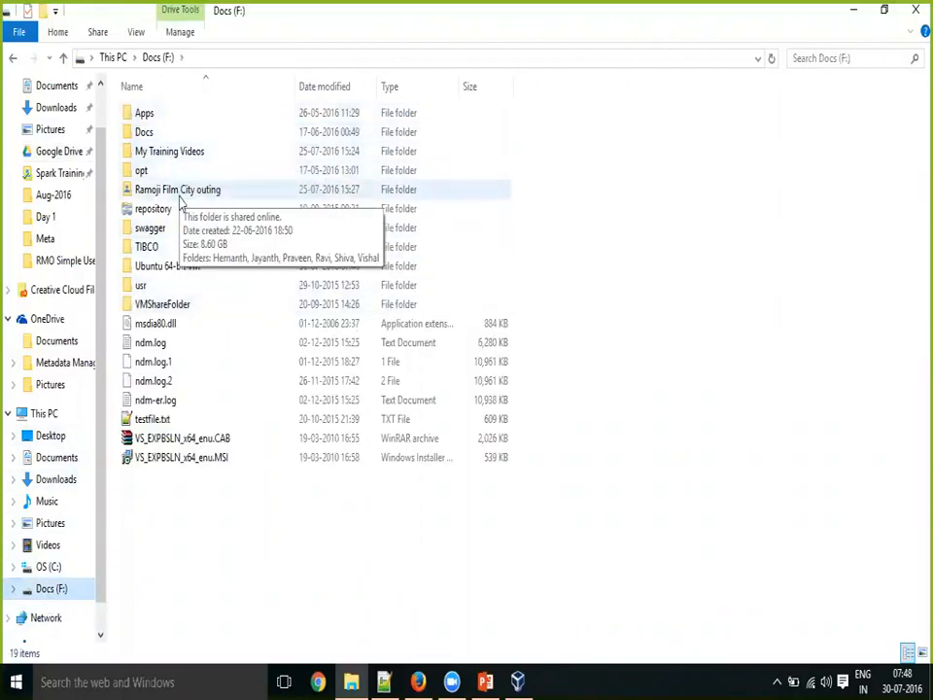
pyautogui.doubleClick(153, 115)
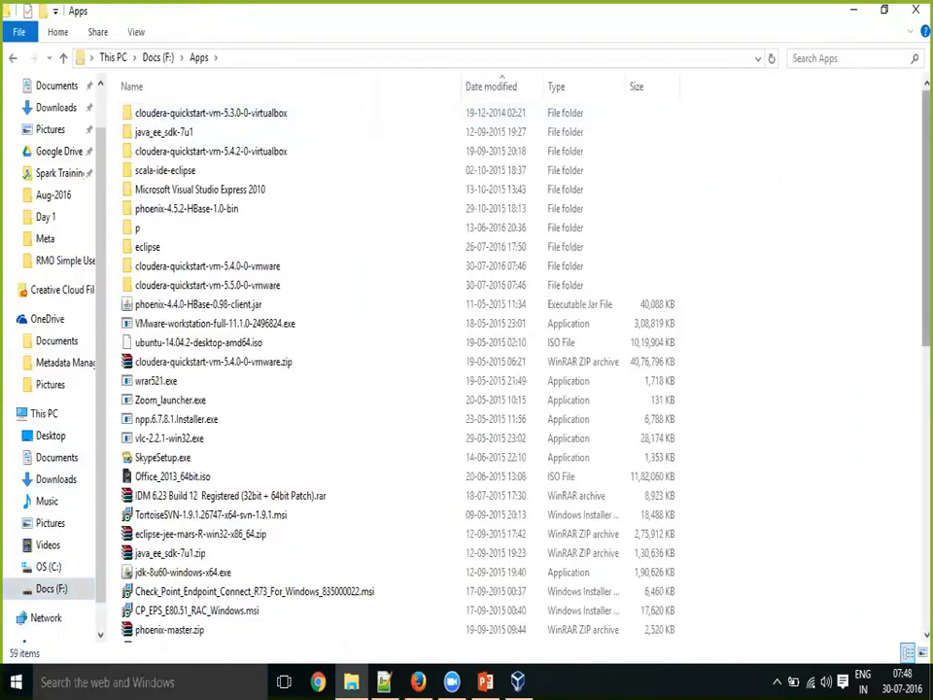
pyautogui.scroll(-3, 777, 145)
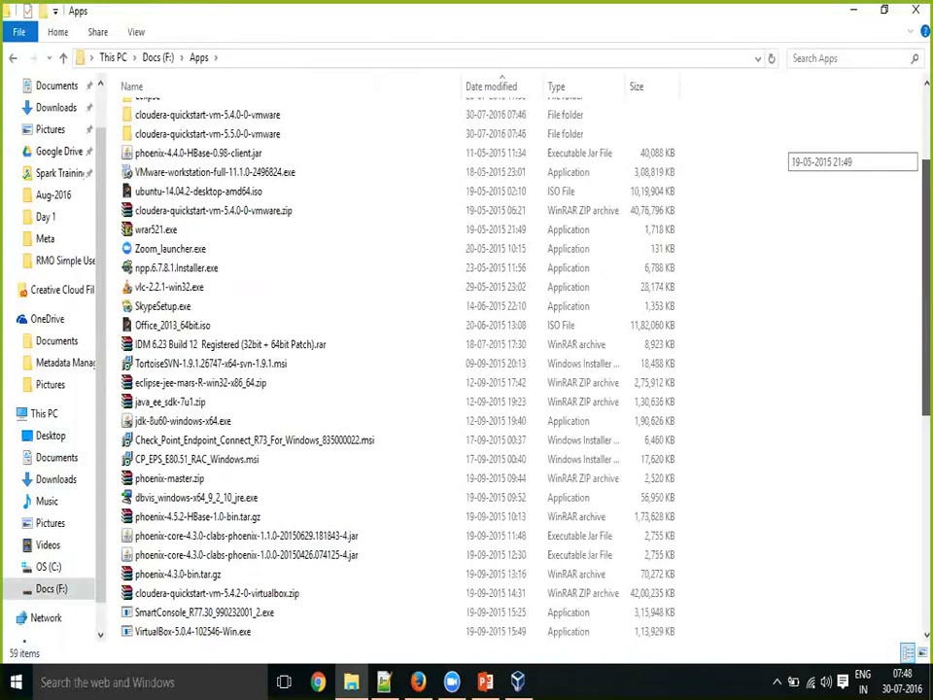
pyautogui.scroll(1, 234, 276)
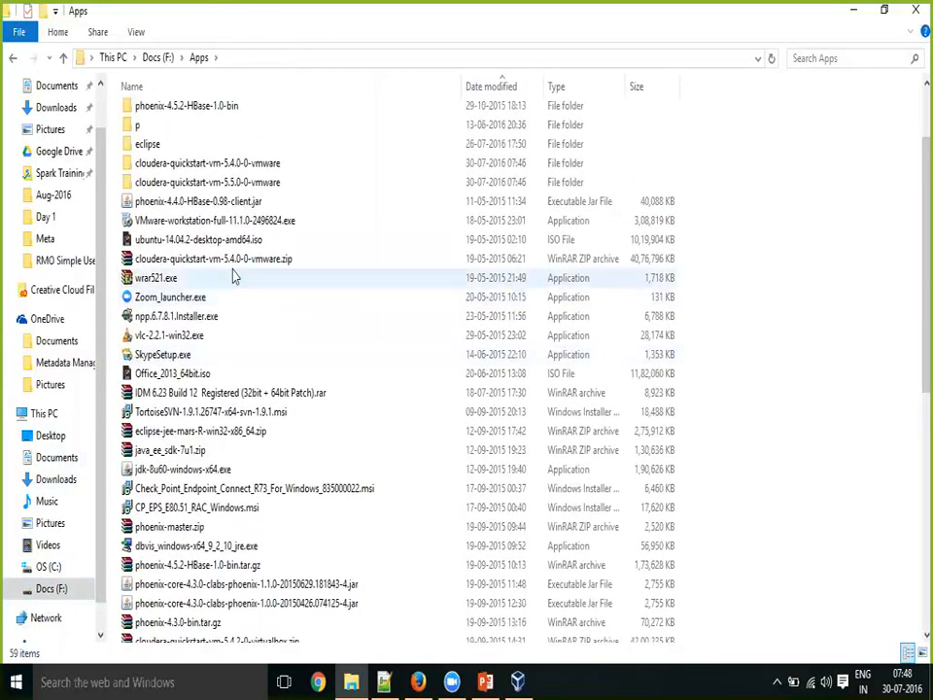
pyautogui.click(206, 258)
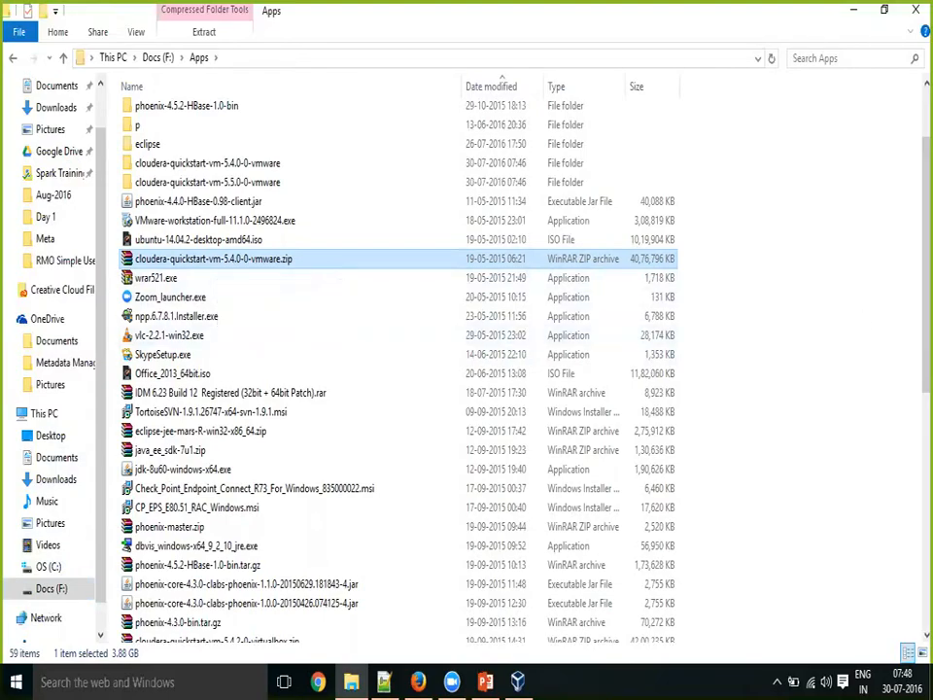
# - Find and select cloudera-quickstart-vm-5.3.0-0-virtualbox.7z in the Apps folder, then clear the selection
pyautogui.scroll(-6, 398, 369)
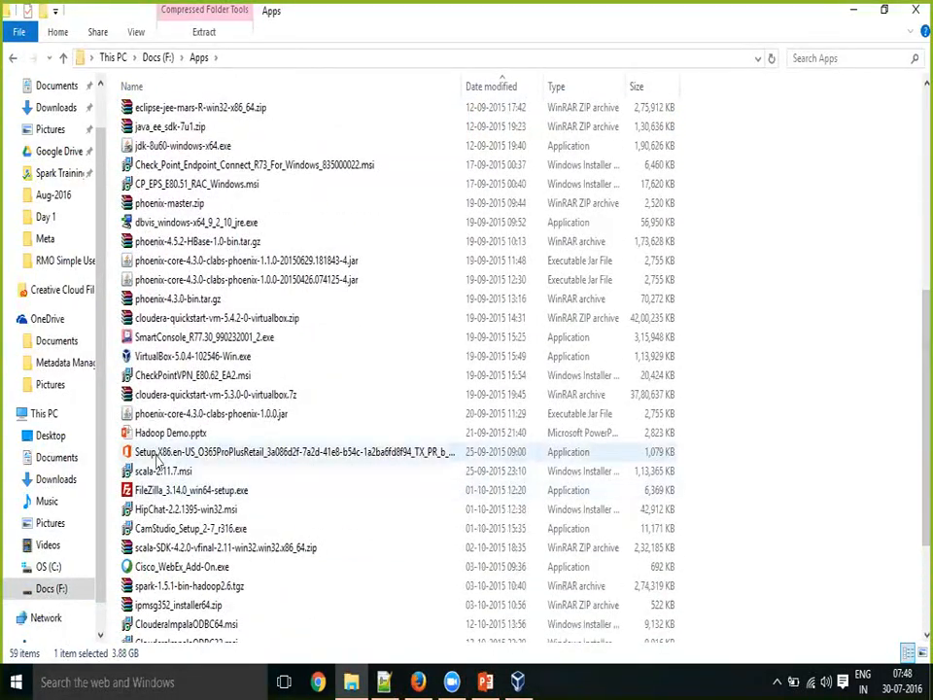
pyautogui.click(219, 396)
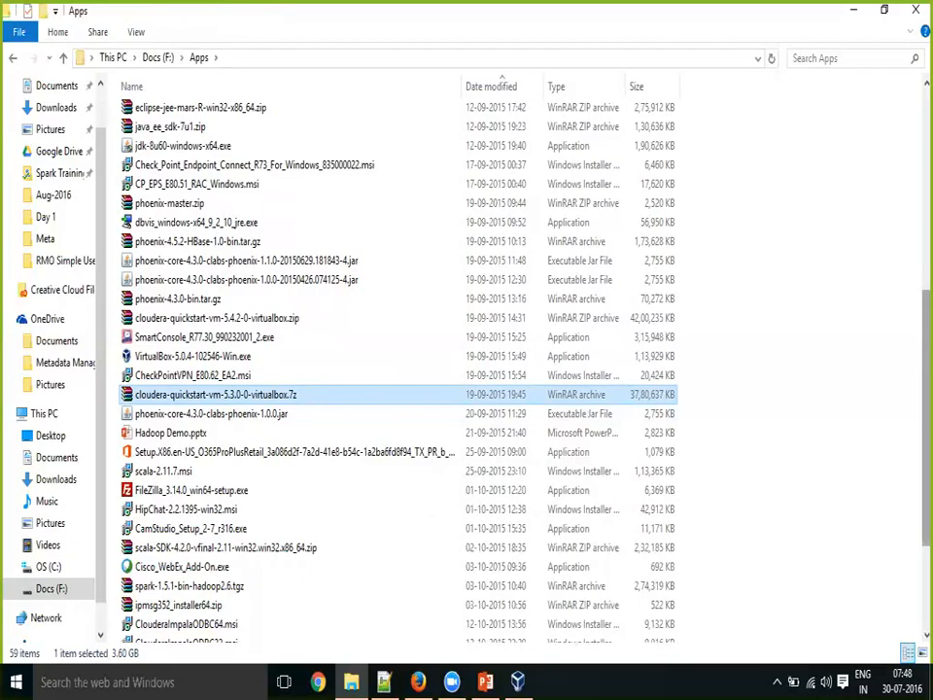
pyautogui.moveTo(926, 418); pyautogui.dragTo(926, 309)
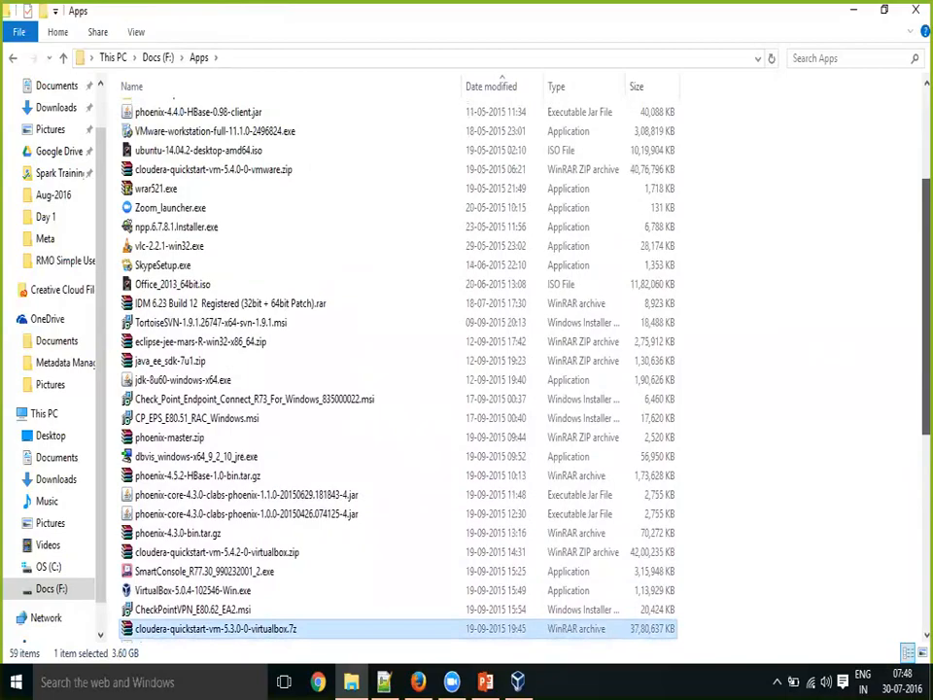
pyautogui.click(845, 386)
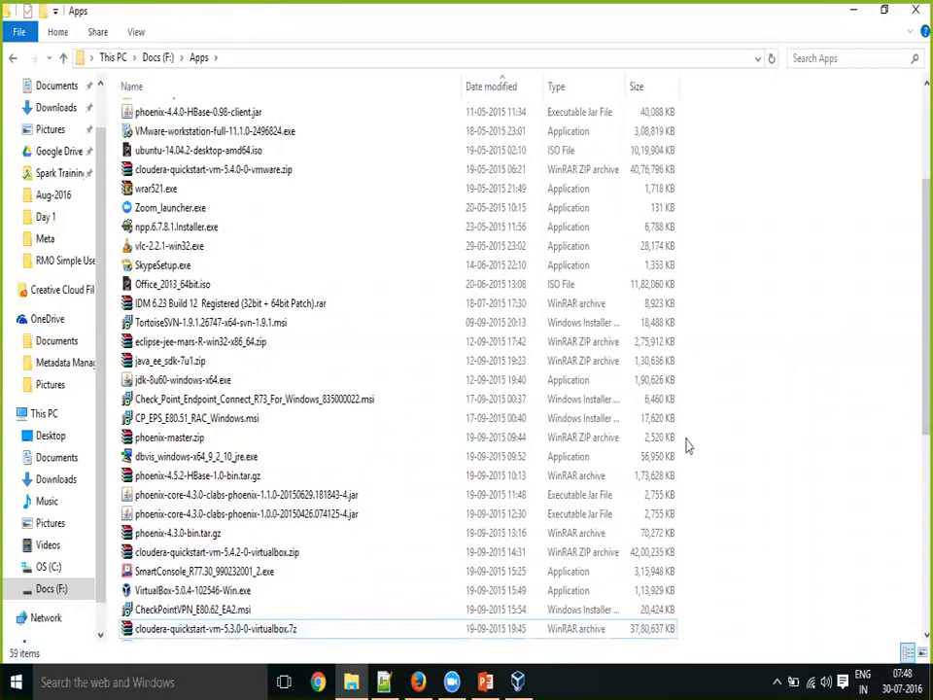
# - Copy VirtualBox-5.0.4-102546-Win.exe from the Apps folder into Google Drive's Spark Training August 2016 folder
pyautogui.click(184, 590)
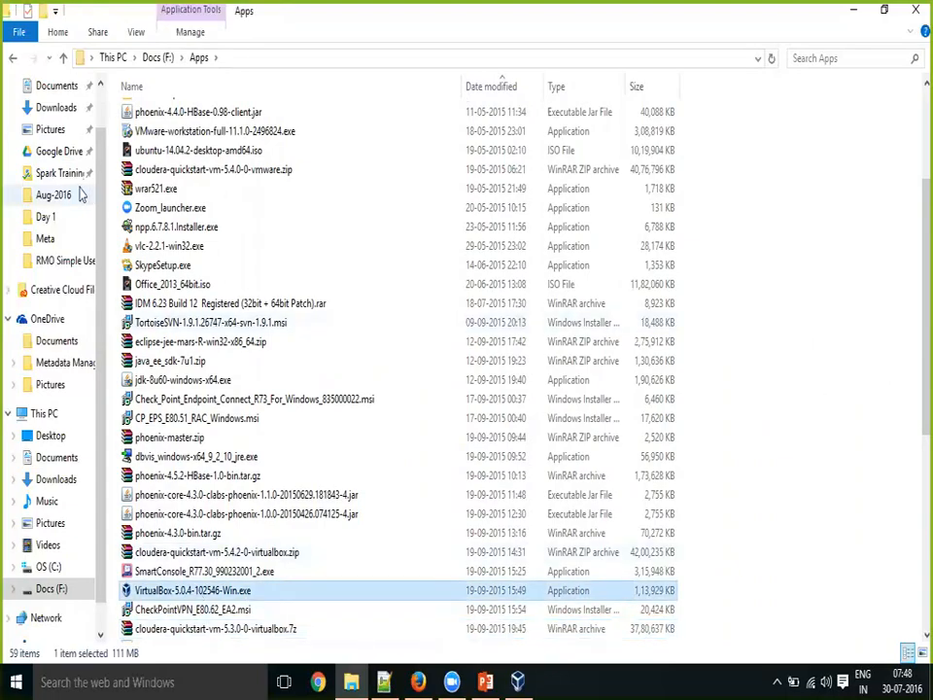
pyautogui.click(46, 152)
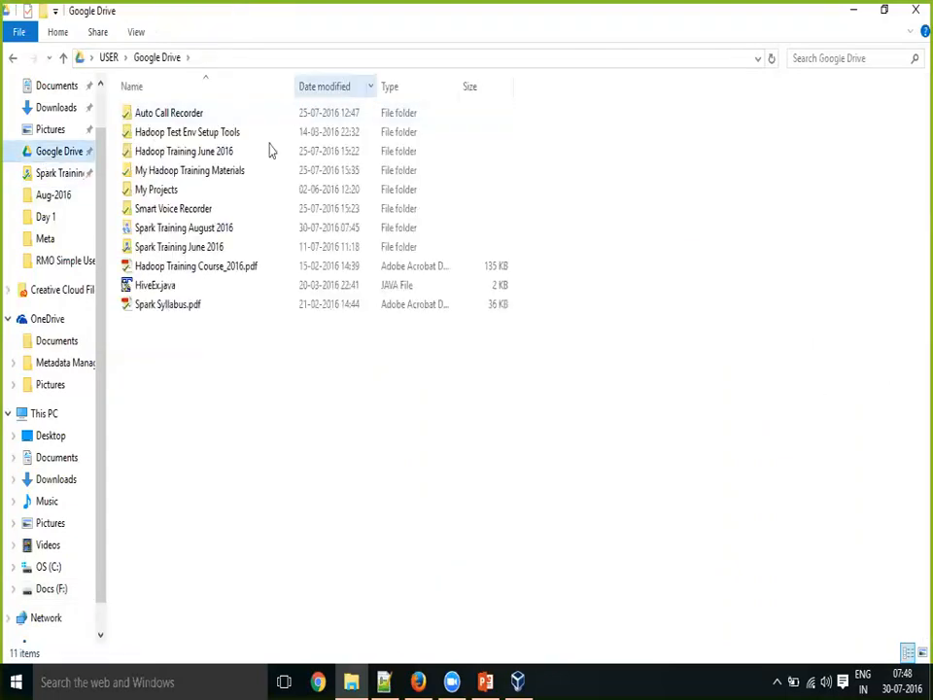
pyautogui.click(221, 231)
pyautogui.doubleClick(222, 231)
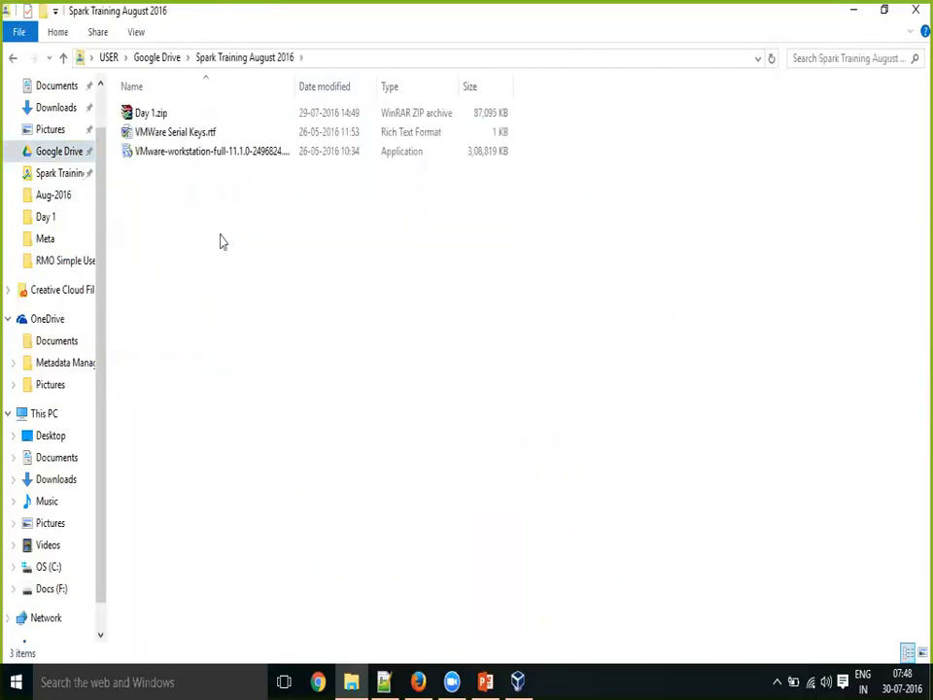
pyautogui.hotkey('ctrl', 'v')
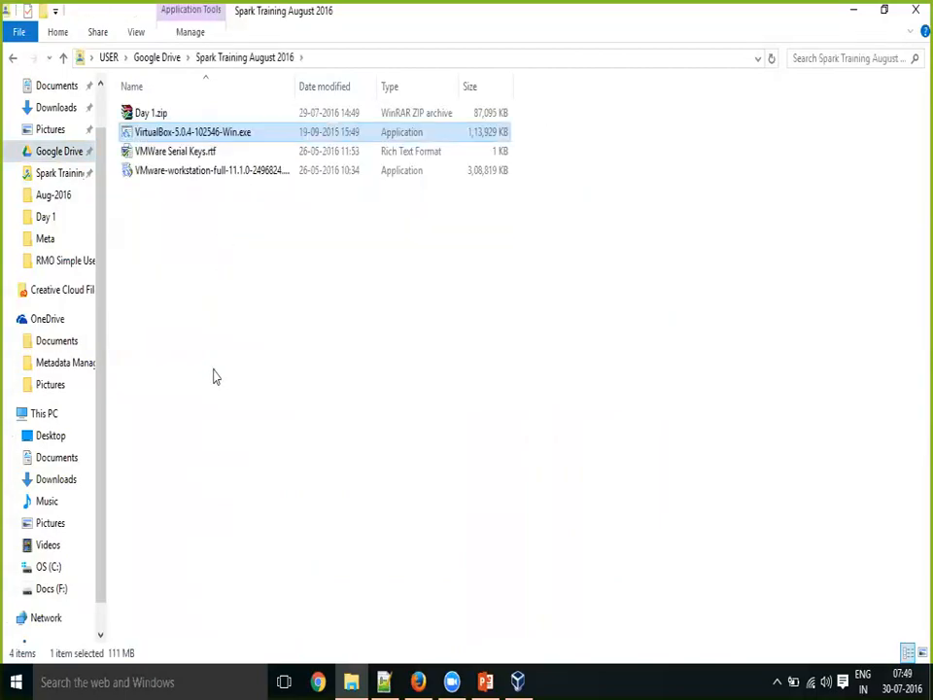
pyautogui.click(212, 377)
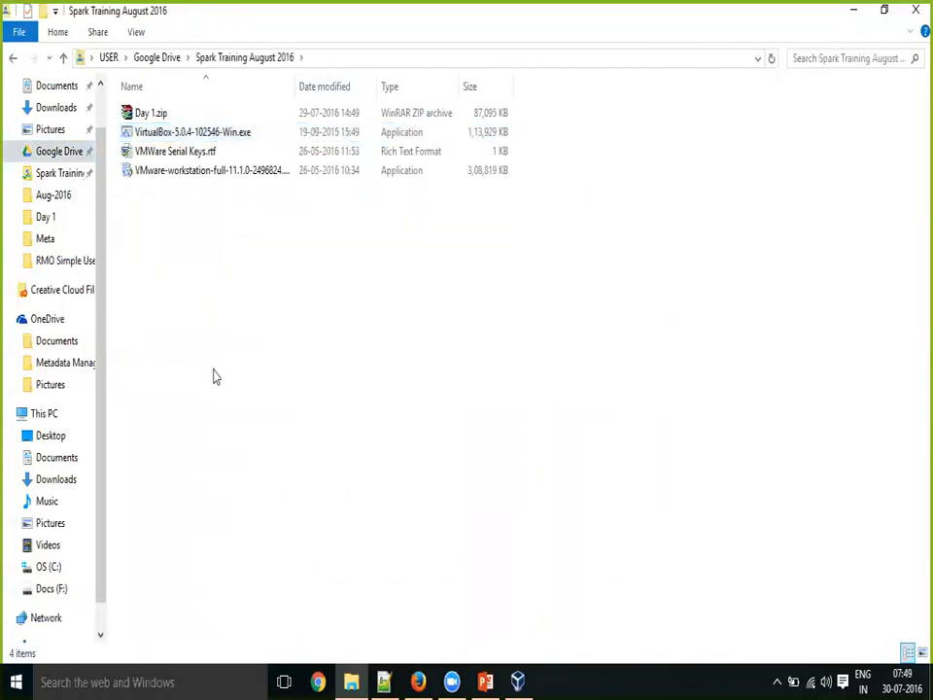
# - Highlight the VMware Workstation installer briefly, then return to the Day 2 notes in Notepad++ and place the cursor on empty line 29
pyautogui.click(153, 179)
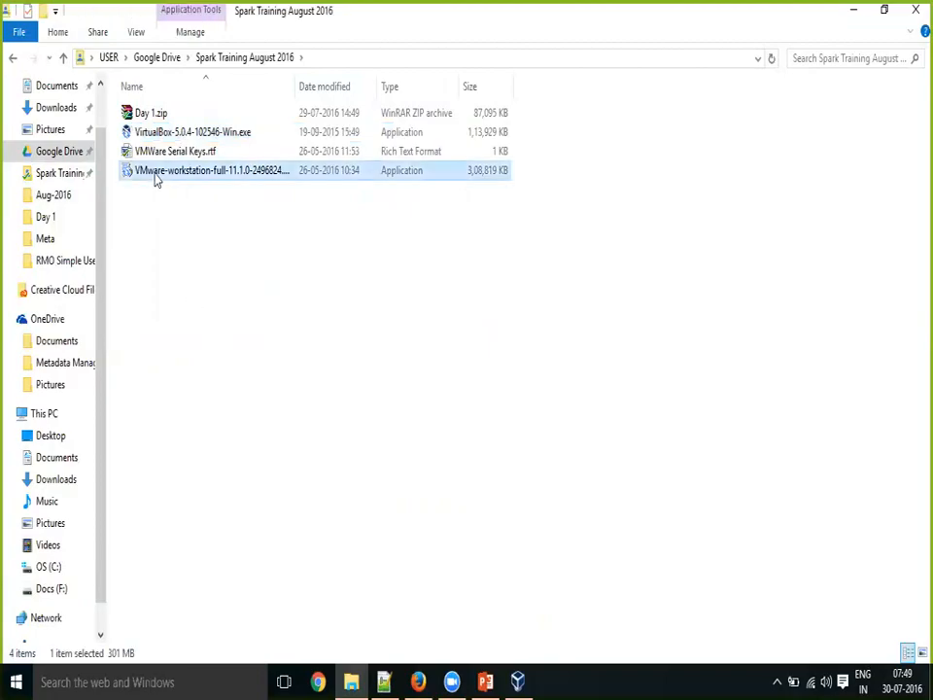
pyautogui.click(165, 224)
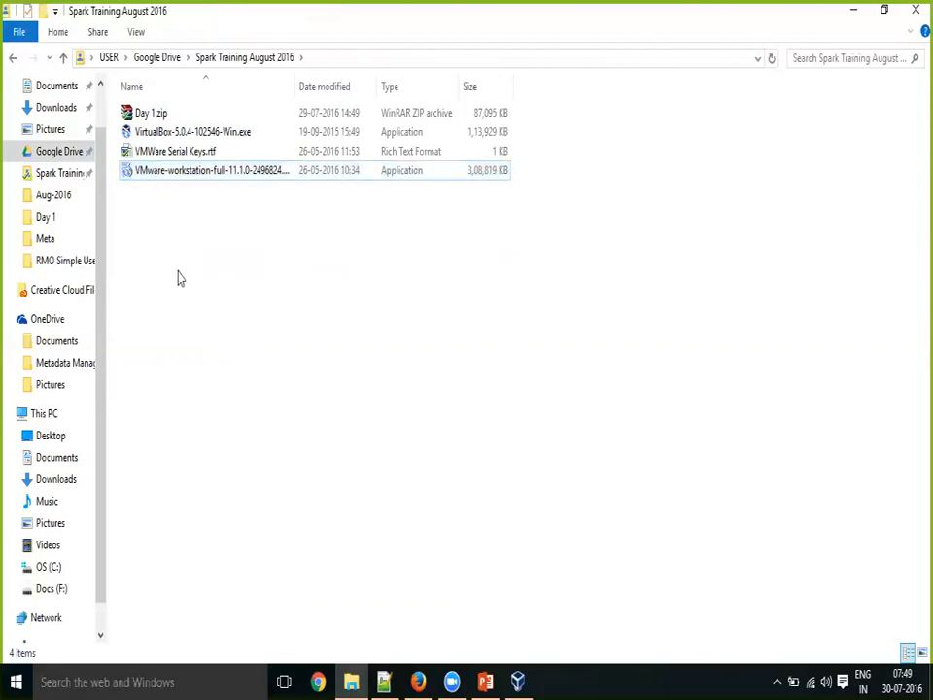
pyautogui.click(384, 681)
pyautogui.click(537, 432)
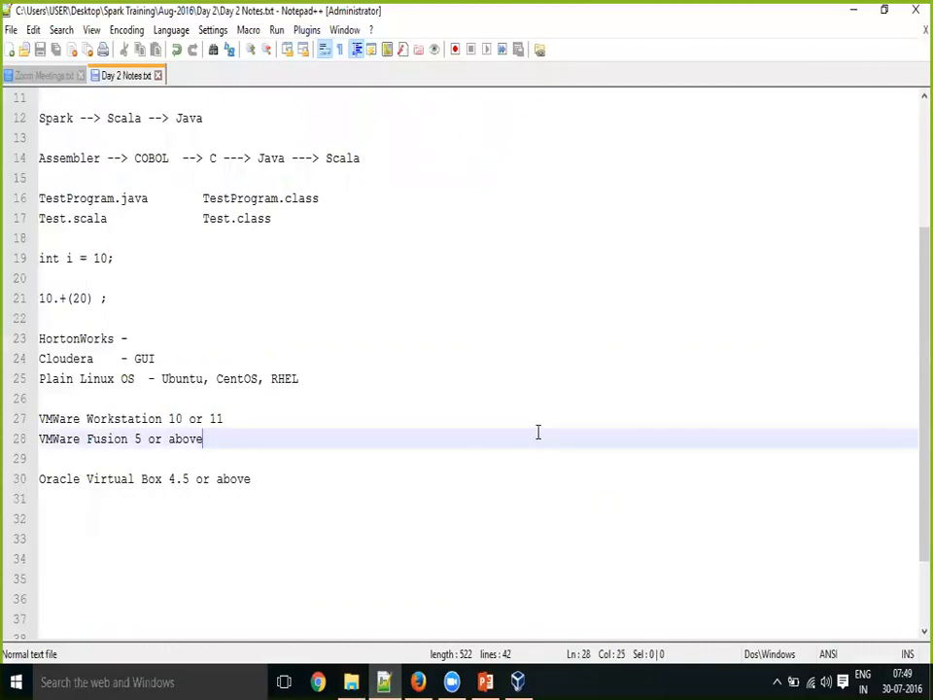
pyautogui.click(477, 456)
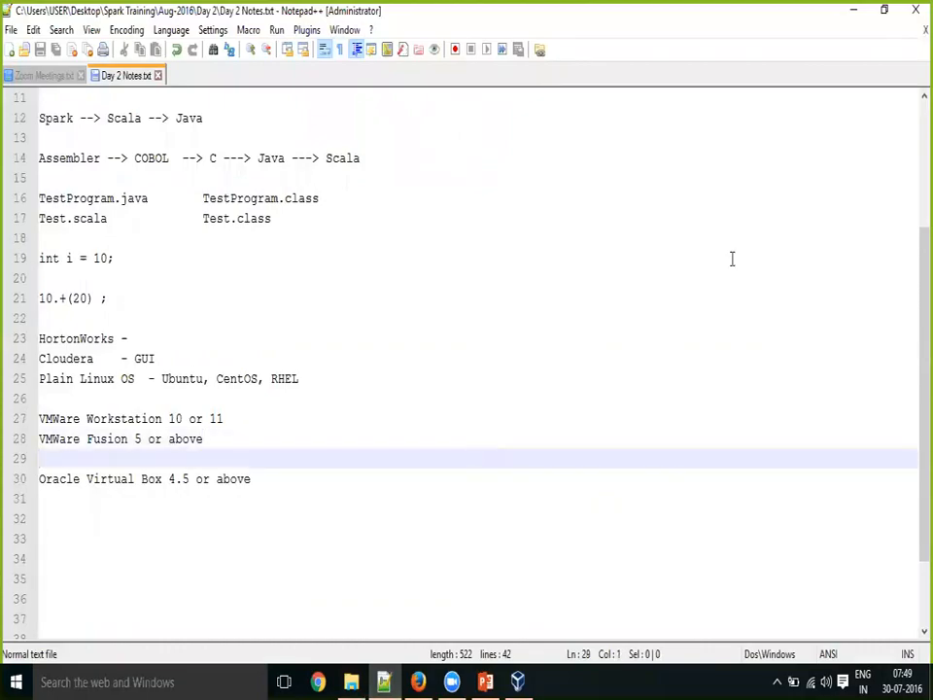
# - Glance at Oracle VM VirtualBox Manager, then switch to the Spark Training August 2016 folder in File Explorer and fit the Name column to the full file names
pyautogui.click(561, 394)
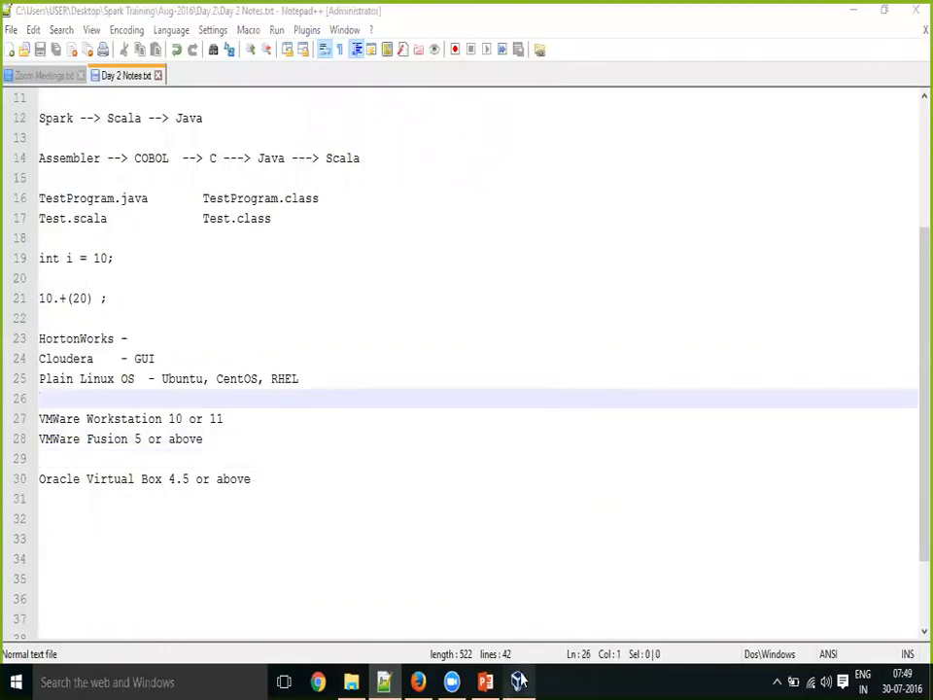
pyautogui.click(518, 681)
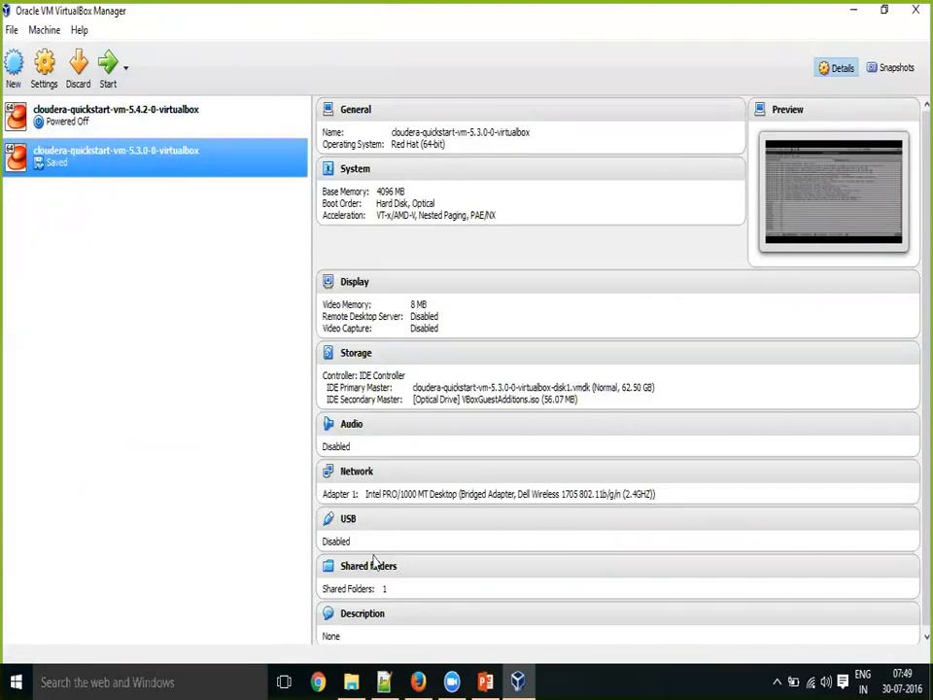
pyautogui.click(351, 682)
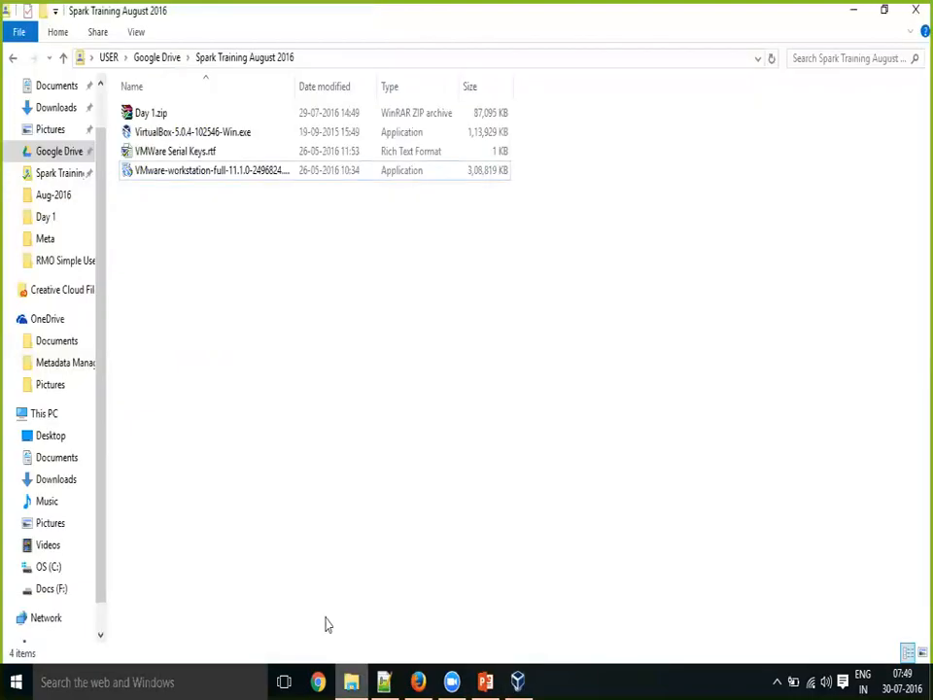
pyautogui.doubleClick(293, 82)
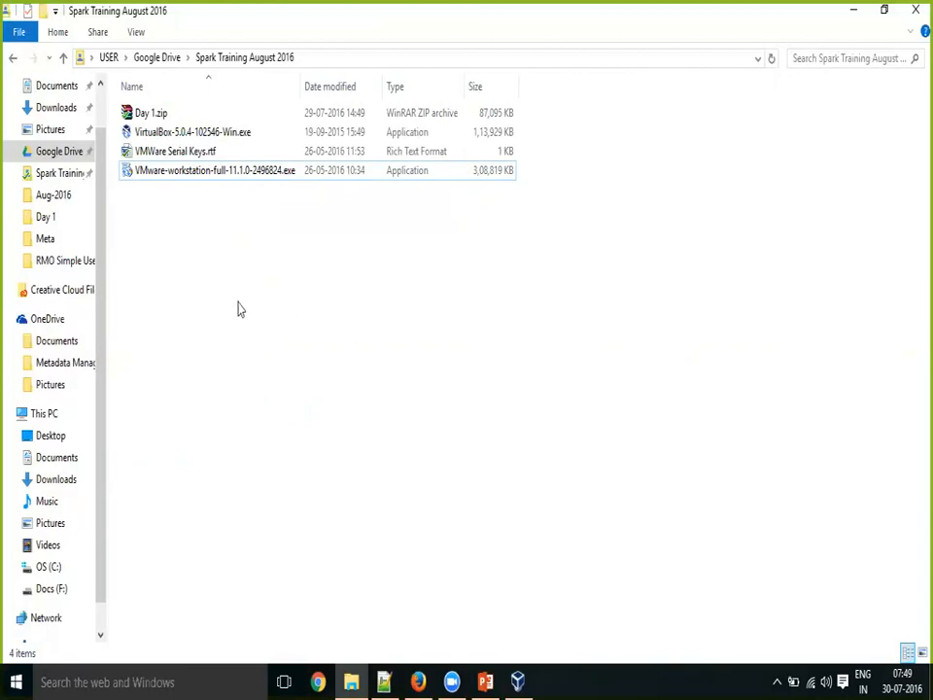
# - Return to Oracle VM VirtualBox Manager, close it and show the Windows desktop
pyautogui.click(523, 680)
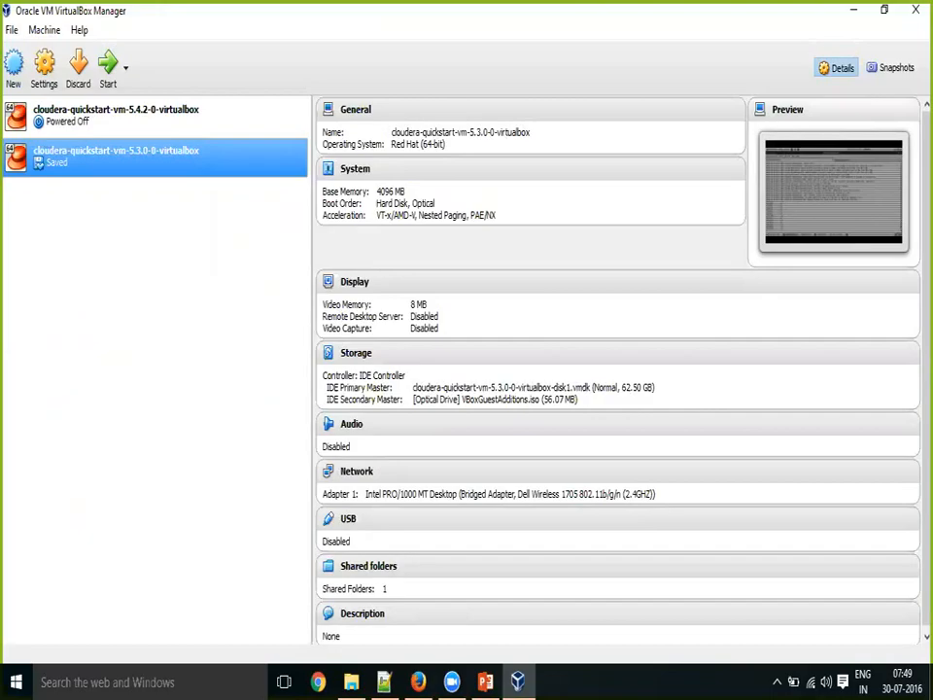
pyautogui.click(915, 10)
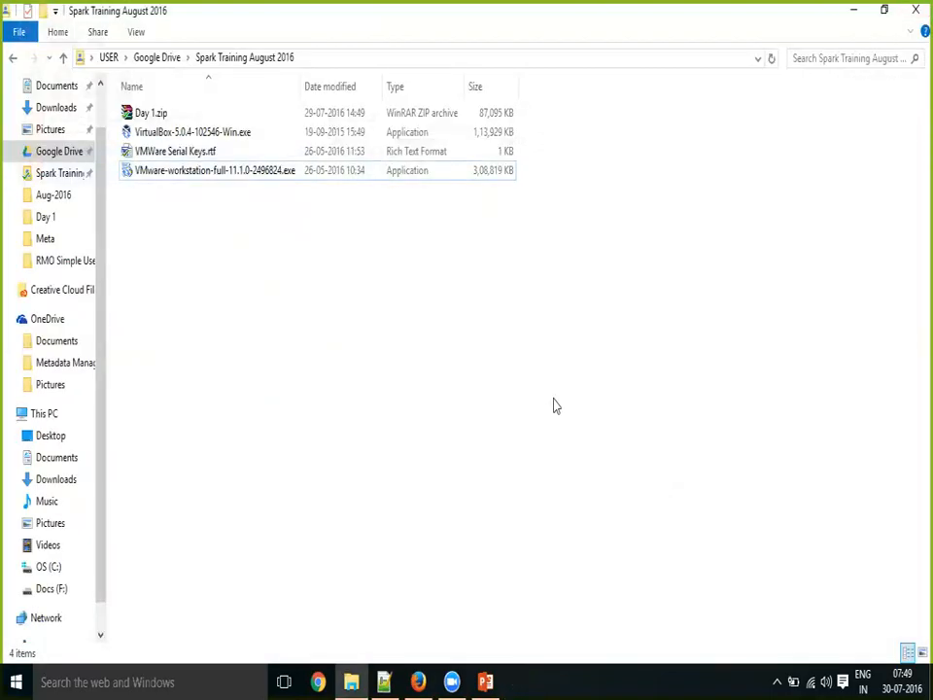
pyautogui.press('super+d')
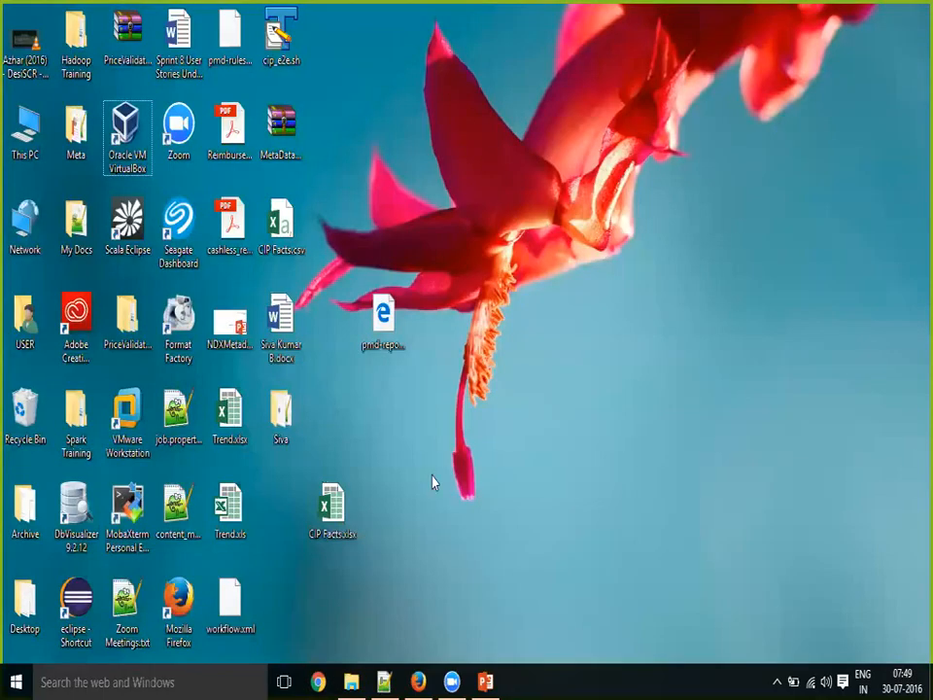
# - Launch VMware Workstation from the desktop and close the two Cloudera QuickStart VM tabs and the Ubuntu 64-bit tab, leaving Home open
pyautogui.click(139, 423)
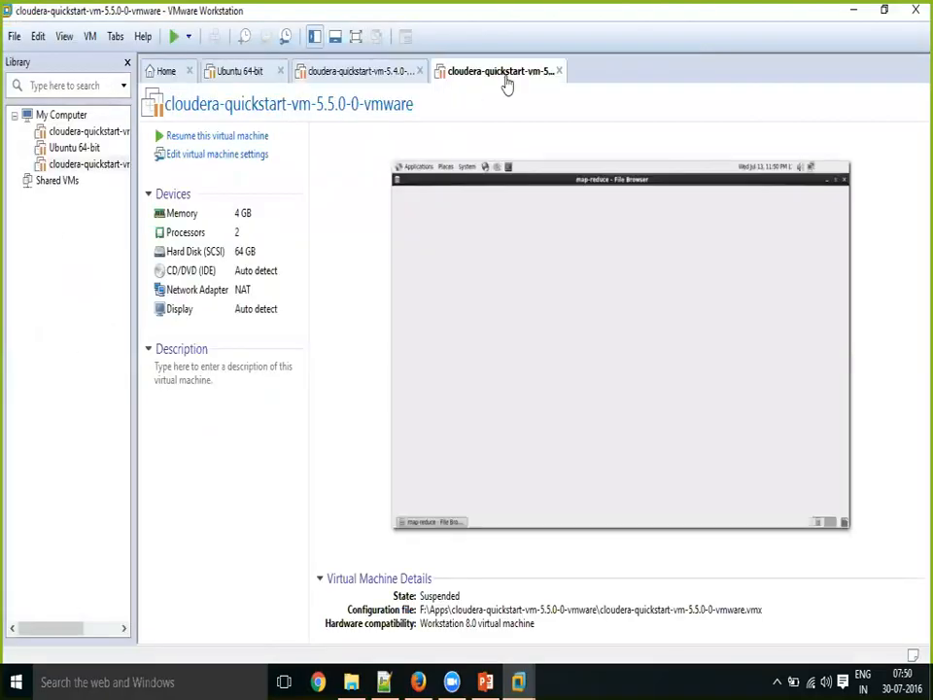
pyautogui.click(561, 72)
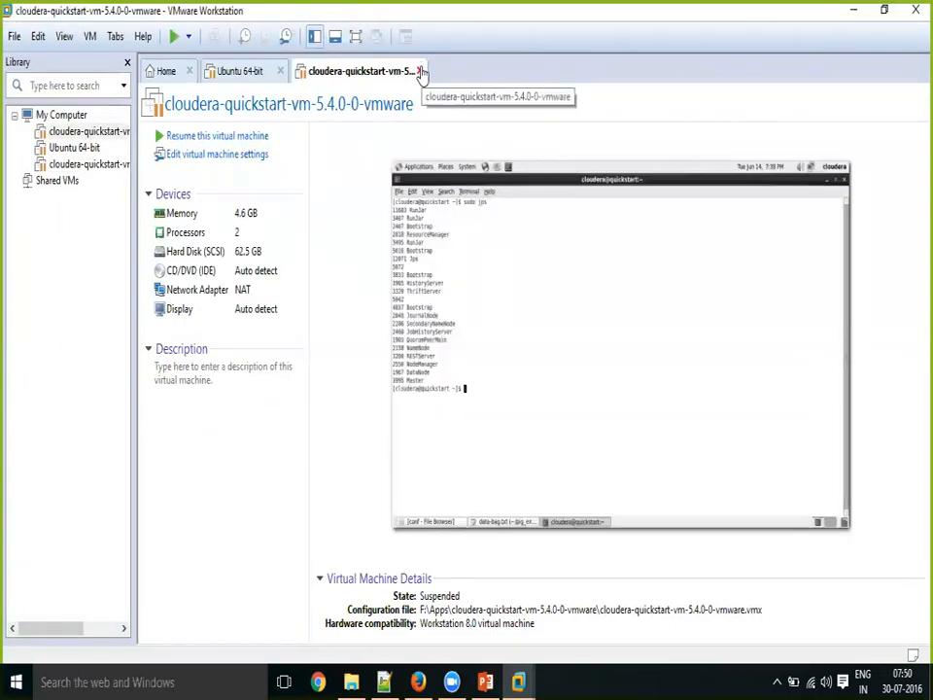
pyautogui.click(421, 71)
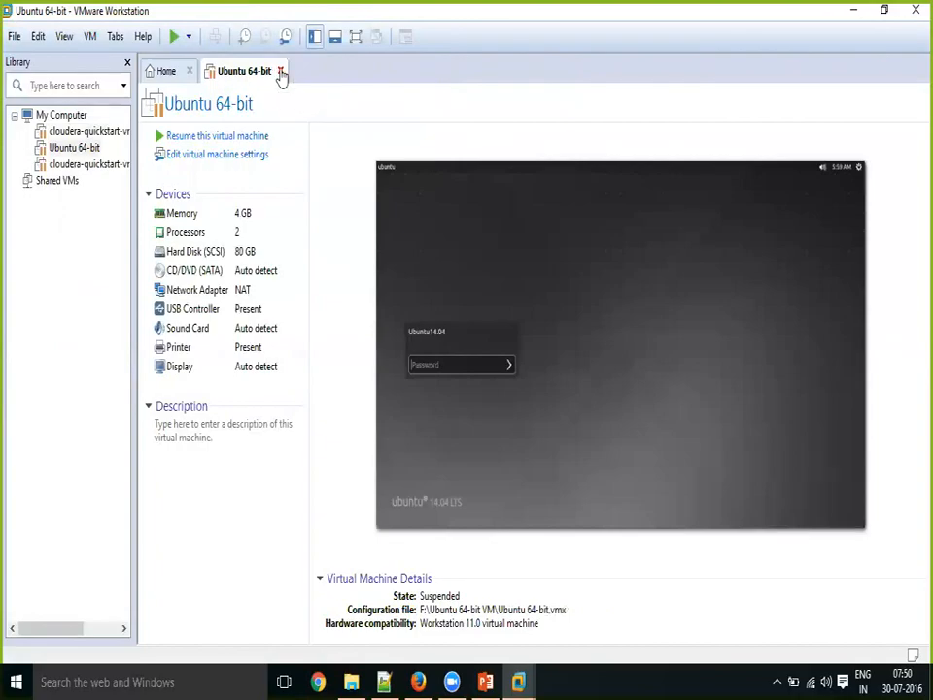
pyautogui.click(280, 72)
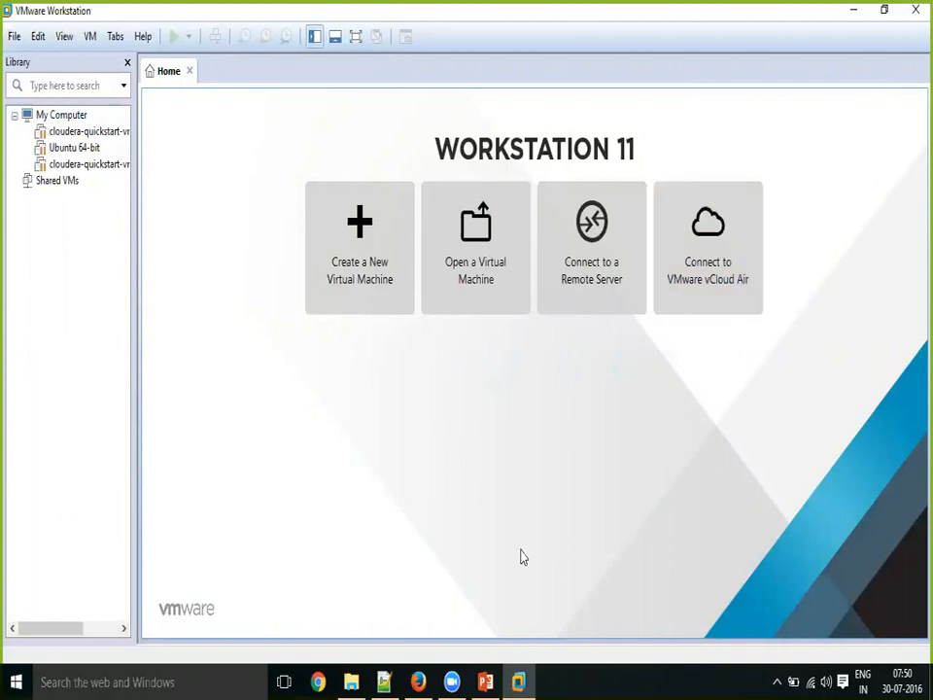
# - Switch to File Explorer, point out cloudera-quickstart-vm-5.4.0-0-vmware.zip in the Docs (F:) Apps folder, and open the extracted cloudera-quickstart-vm-5.4.0-0-vmware folder
pyautogui.click(351, 681)
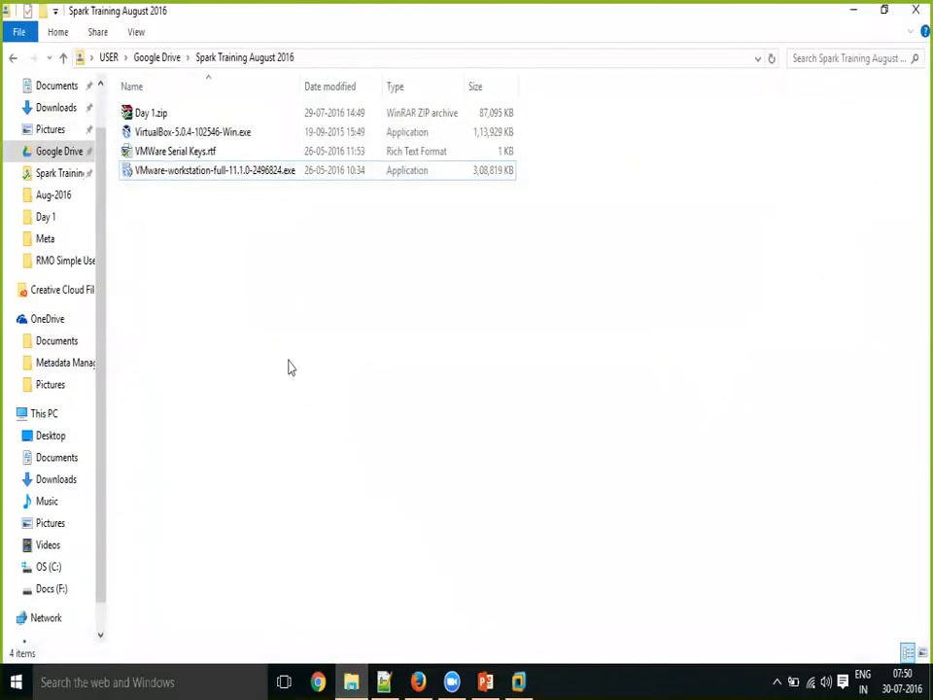
pyautogui.click(47, 589)
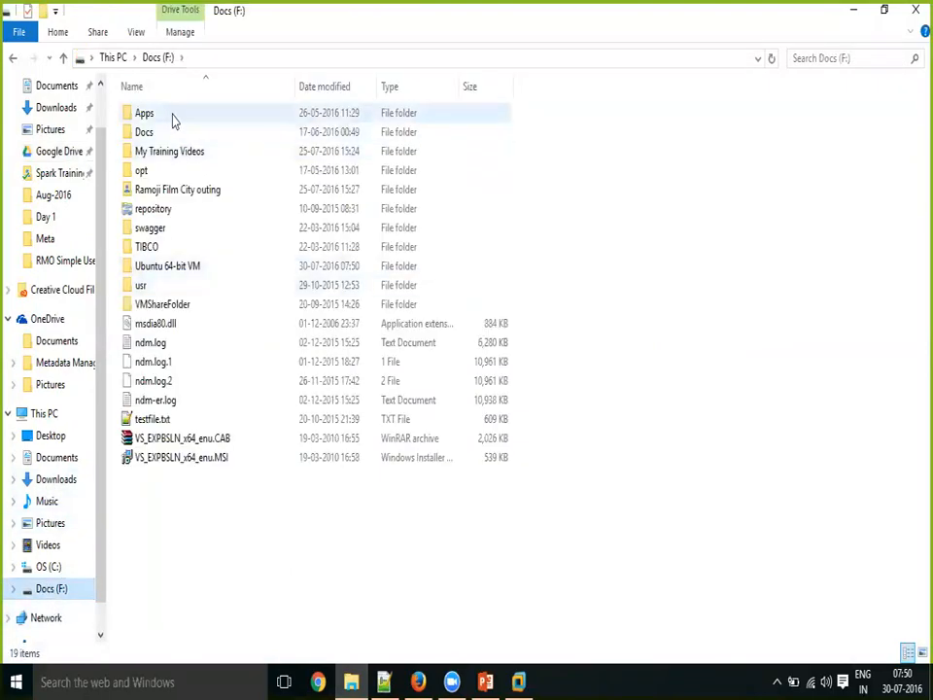
pyautogui.doubleClick(144, 114)
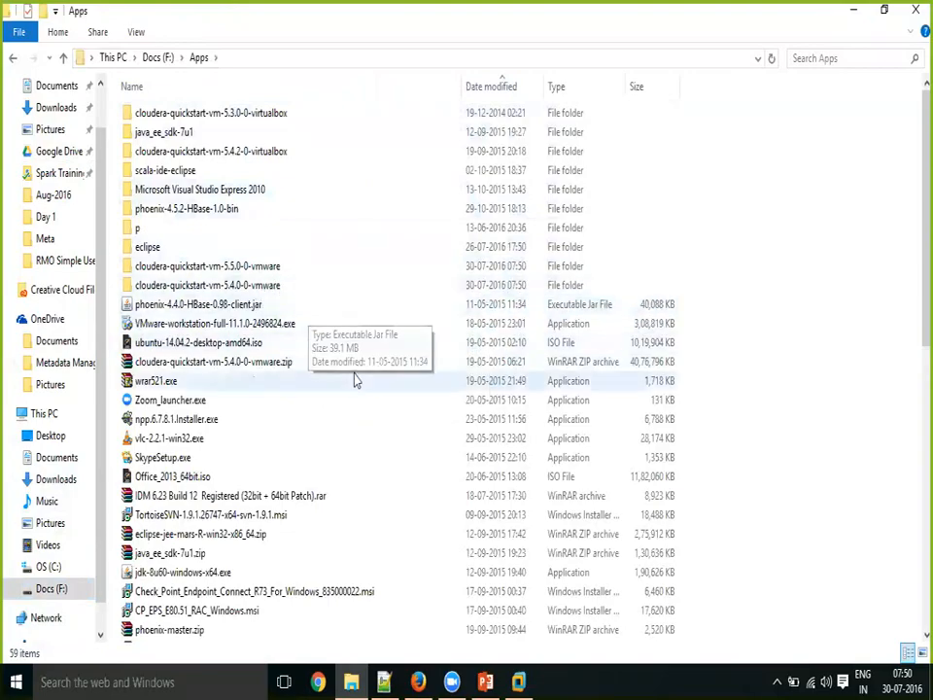
pyautogui.click(282, 365)
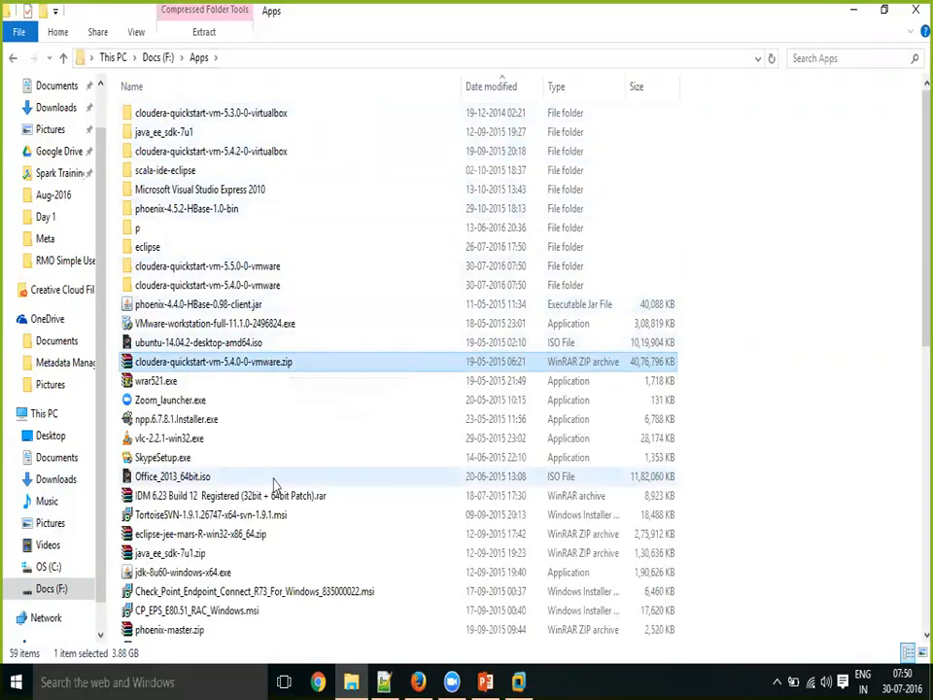
pyautogui.click(247, 288)
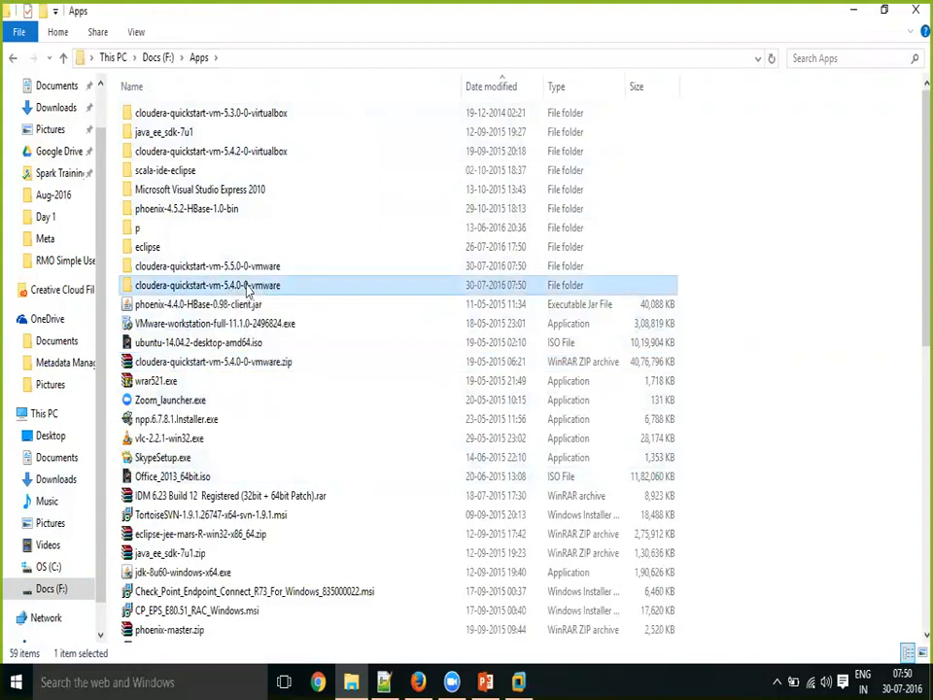
pyautogui.click(247, 285)
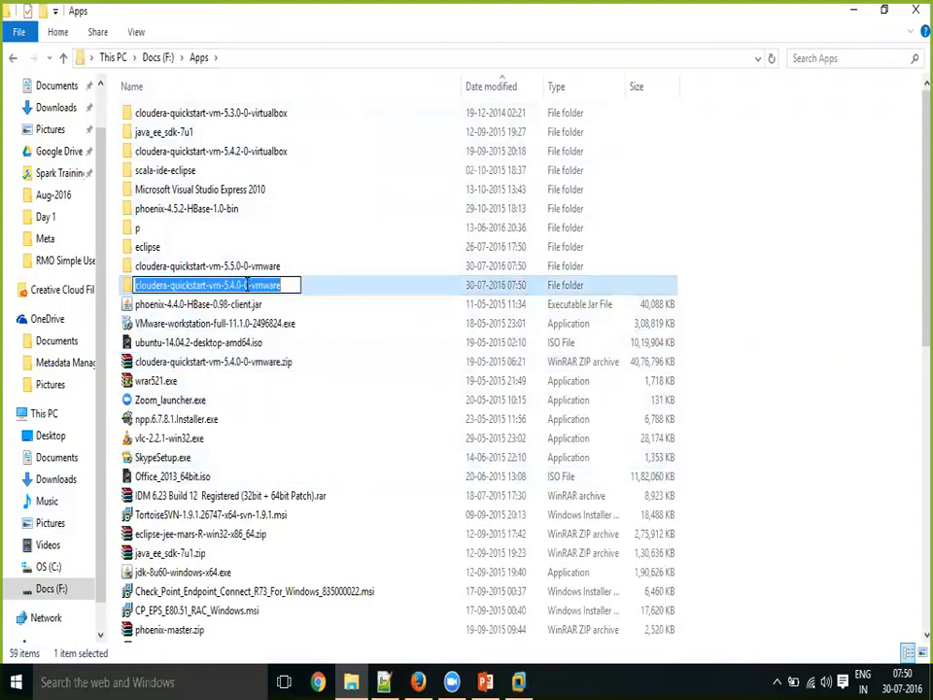
pyautogui.click(789, 266)
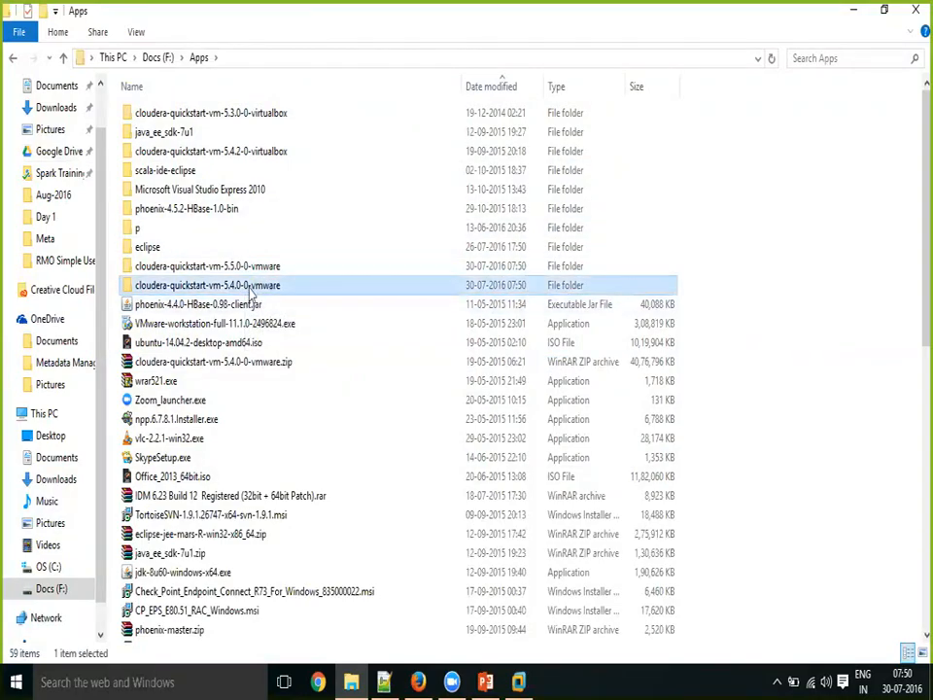
pyautogui.doubleClick(250, 285)
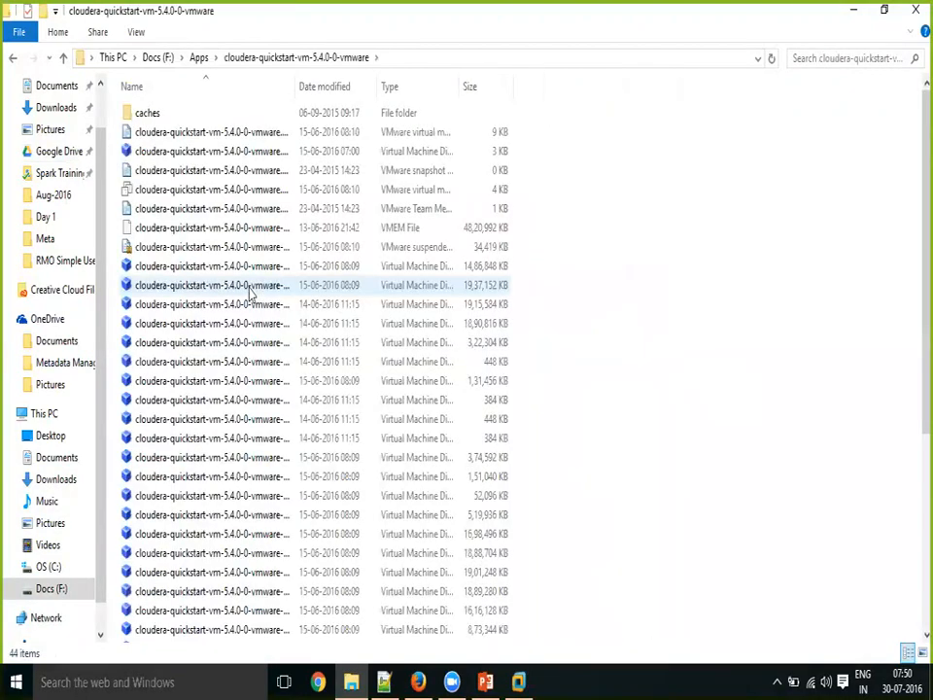
# - Switch to VMware Workstation and open the virtual machine file cloudera-quickstart-vm-5.4.0-0-vmware.vmx from its folder under Apps on Docs (F:)
pyautogui.click(520, 680)
pyautogui.moveTo(490, 678)
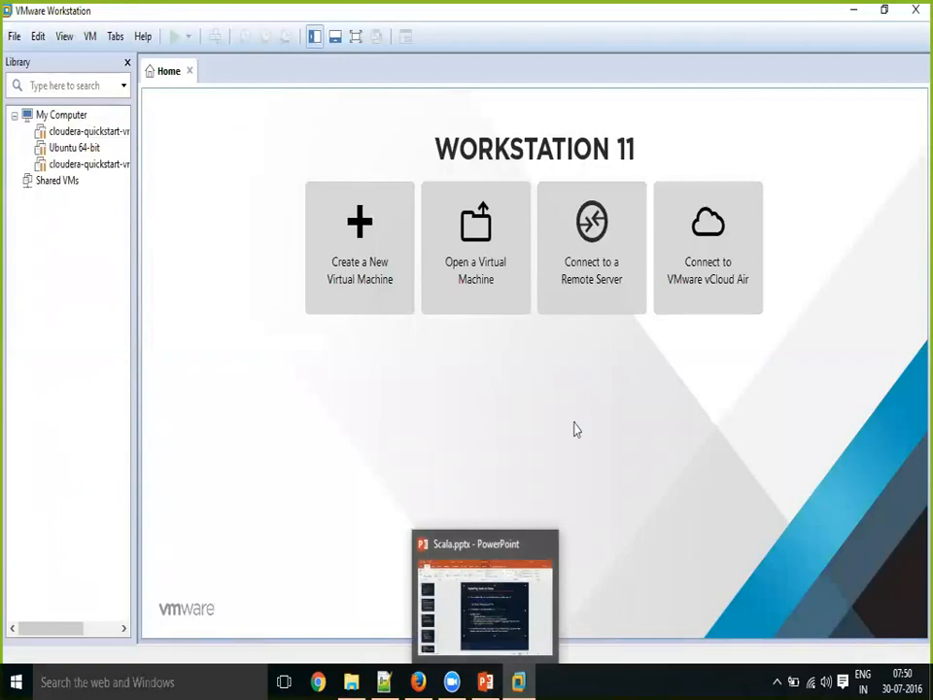
pyautogui.click(489, 278)
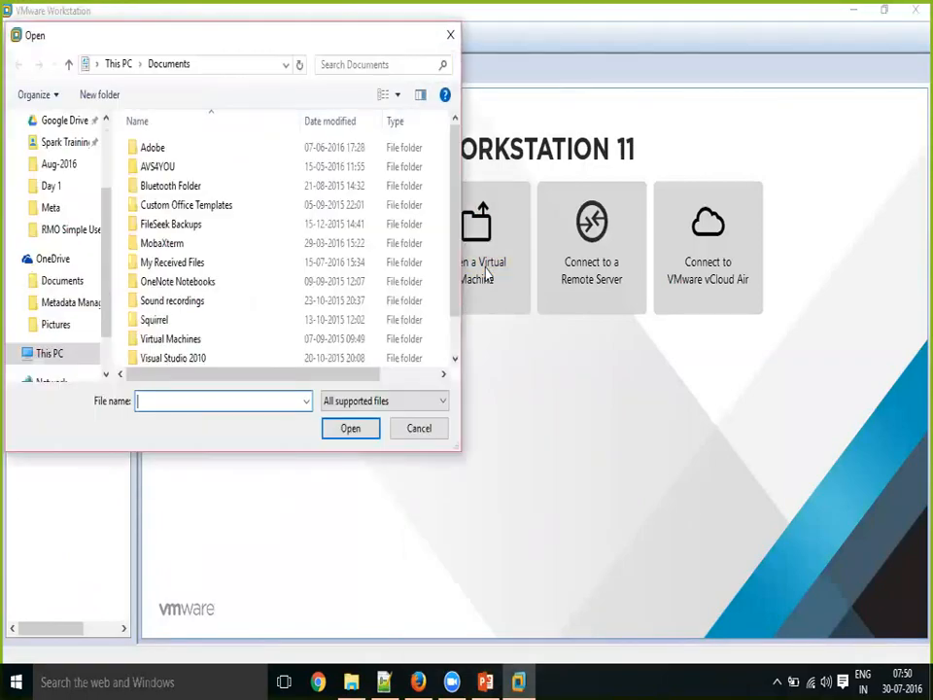
pyautogui.scroll(-3, 87, 339)
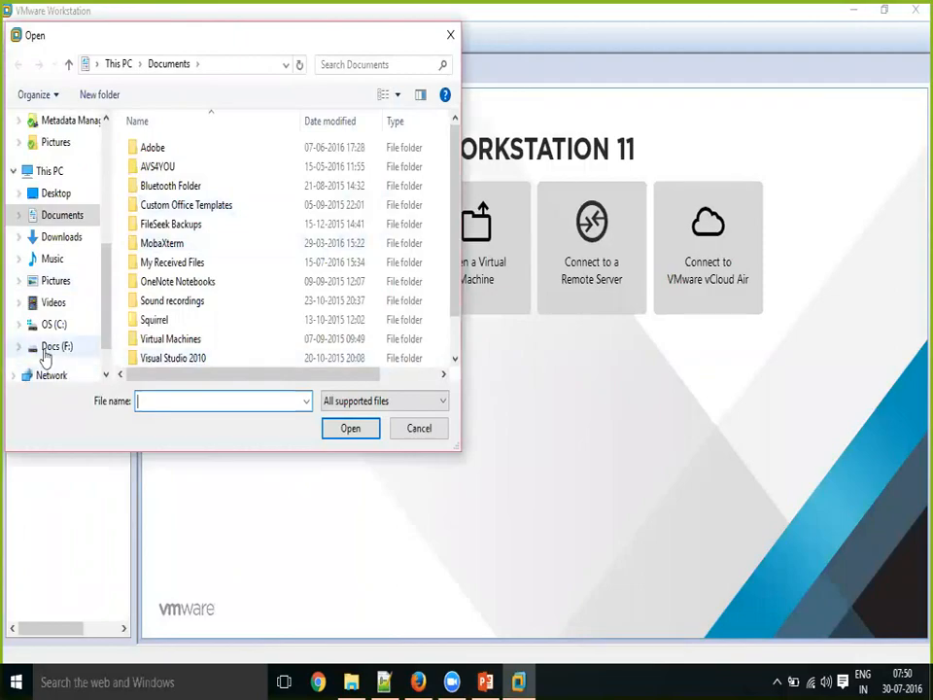
pyautogui.click(45, 348)
pyautogui.doubleClick(175, 151)
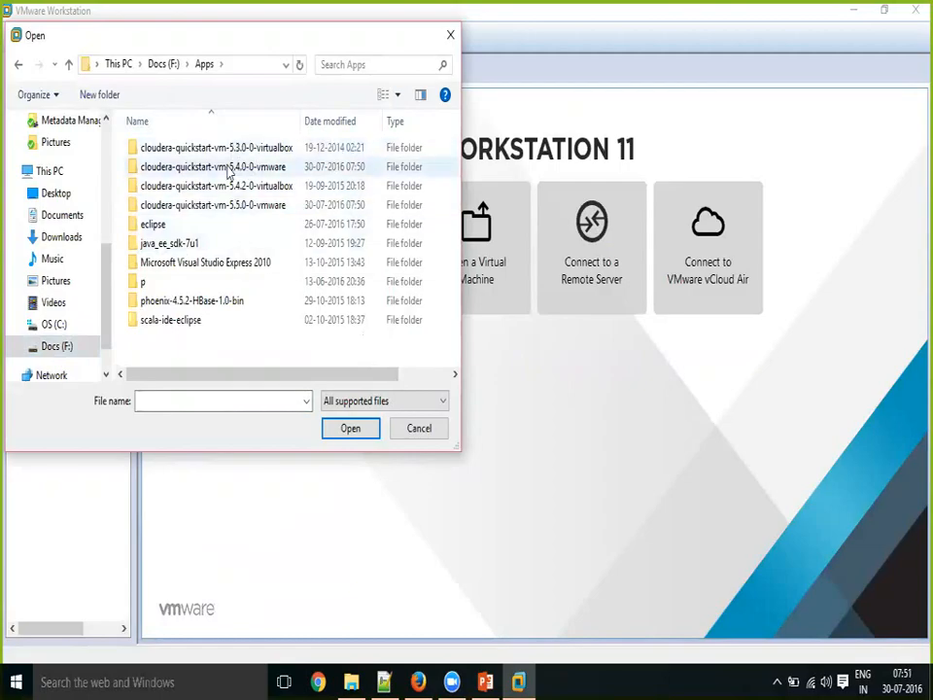
pyautogui.doubleClick(230, 169)
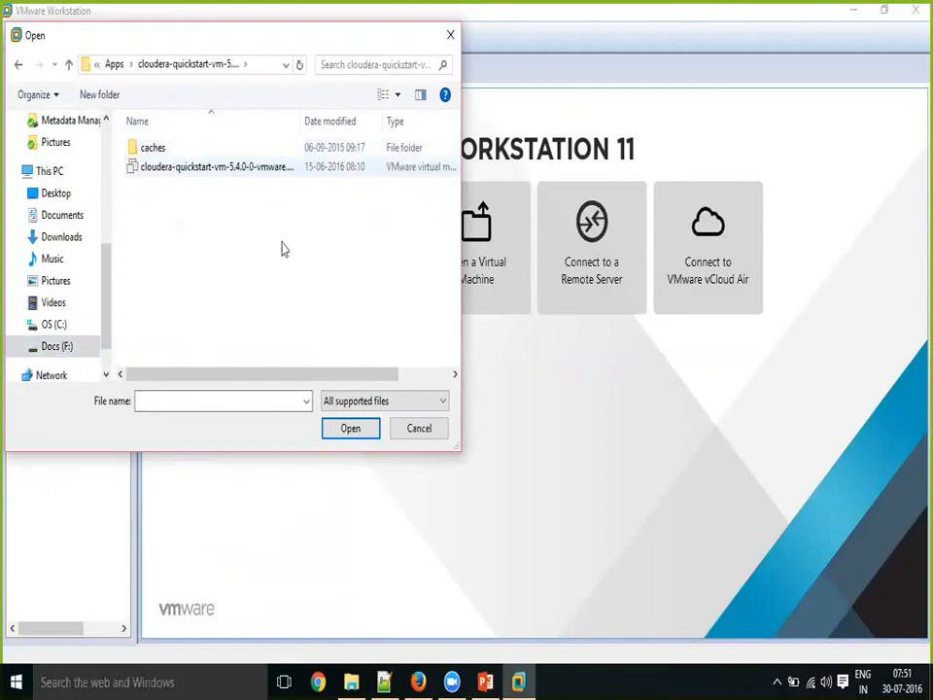
pyautogui.click(222, 165)
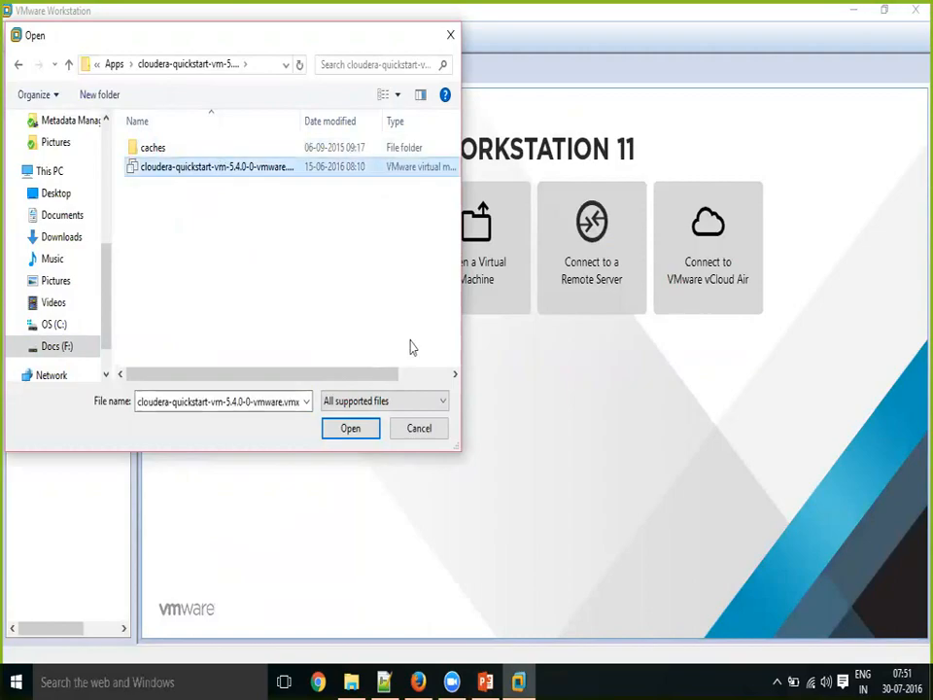
pyautogui.moveTo(385, 379); pyautogui.dragTo(454, 383)
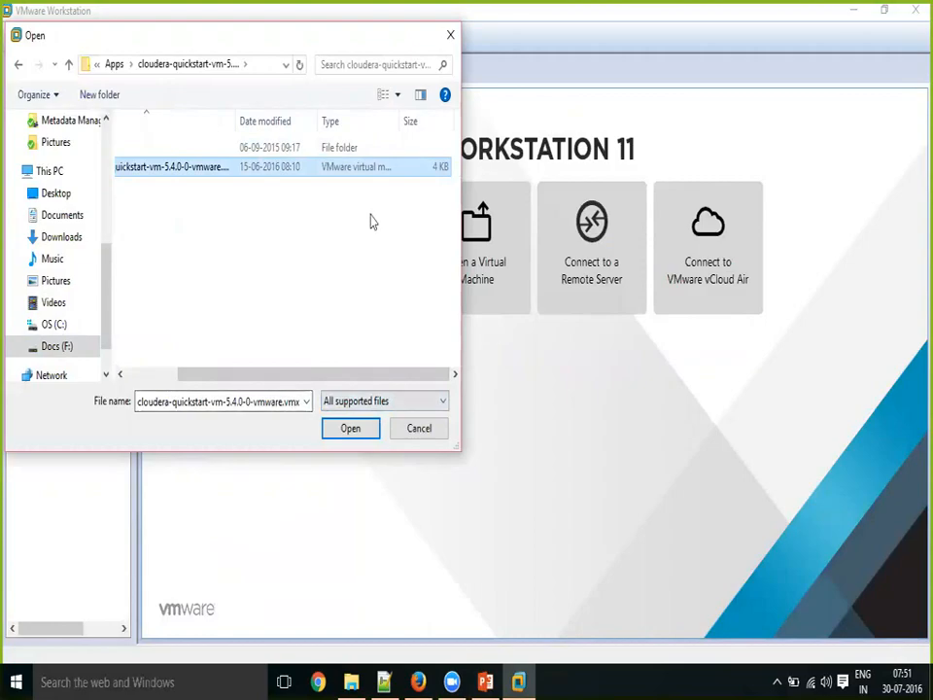
pyautogui.click(348, 429)
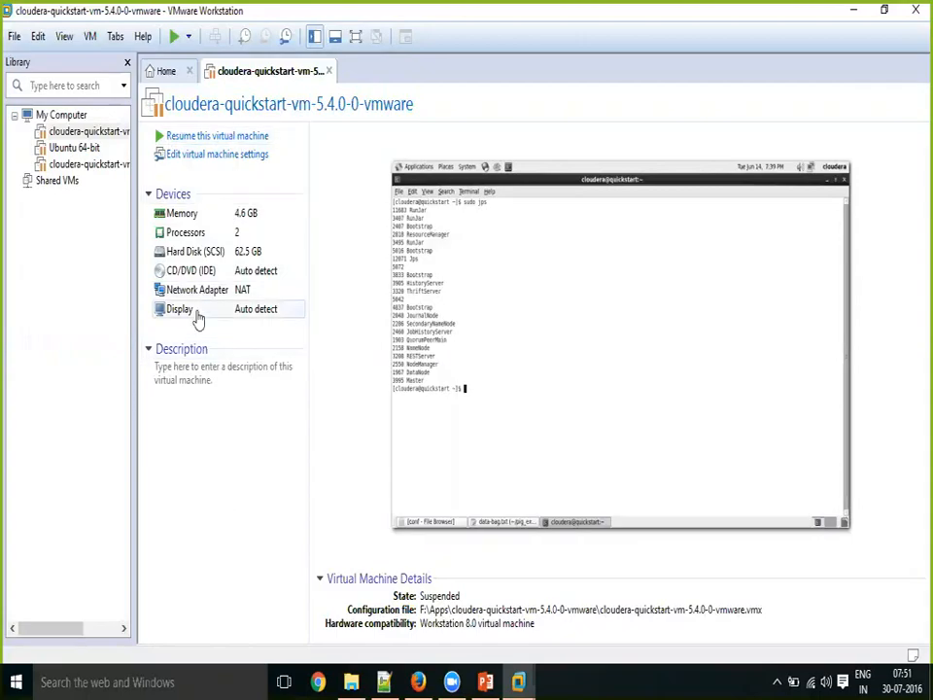
# - View the memory allocation in the Cloudera 5.4.0 virtual machine's hardware settings, then close the settings without changes
pyautogui.click(264, 217)
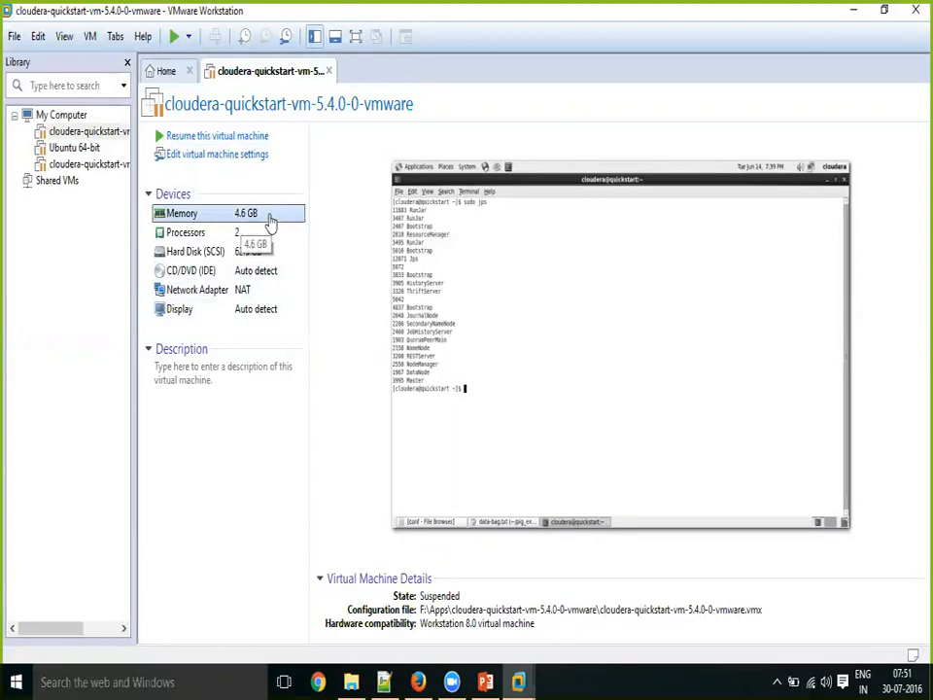
pyautogui.doubleClick(271, 222)
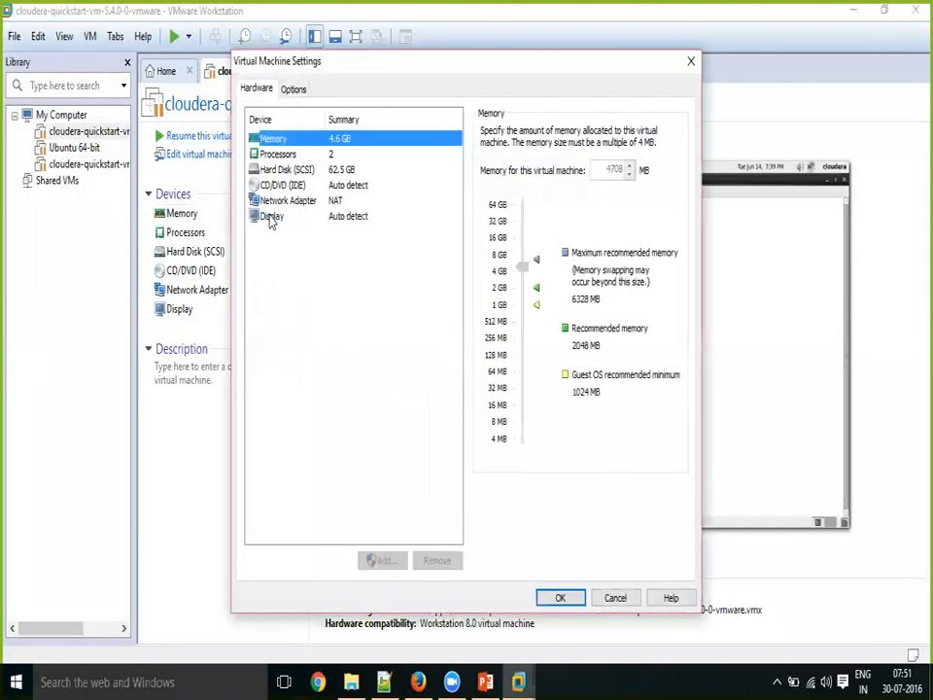
pyautogui.click(691, 61)
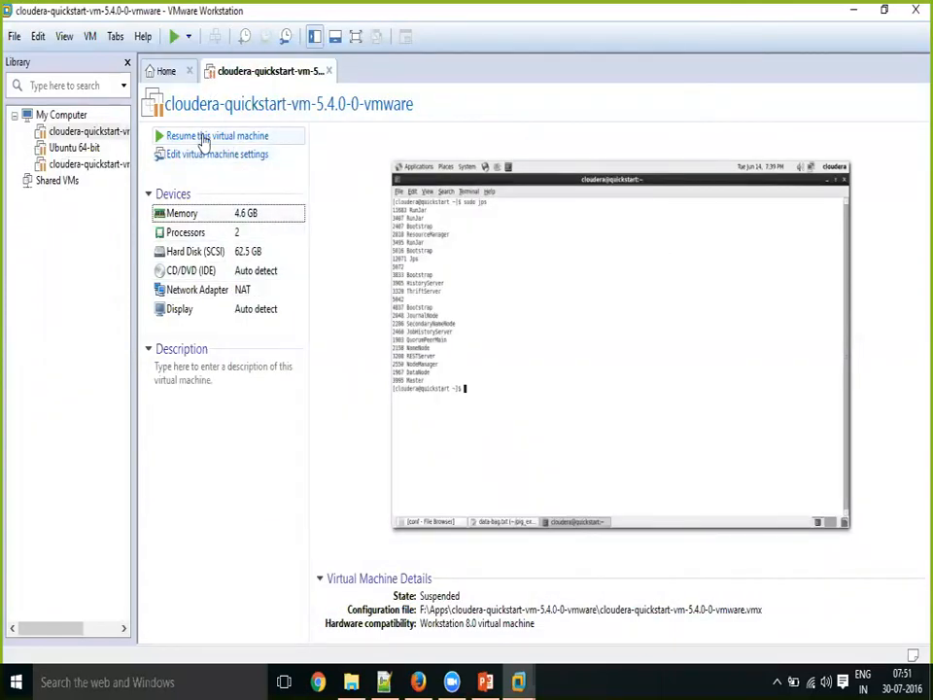
# - Power off the suspended cloudera-quickstart-vm-5.4.0-0-vmware machine, discarding its suspended state, and switch back to the Day 2 notes in Notepad++
pyautogui.rightClick(90, 141)
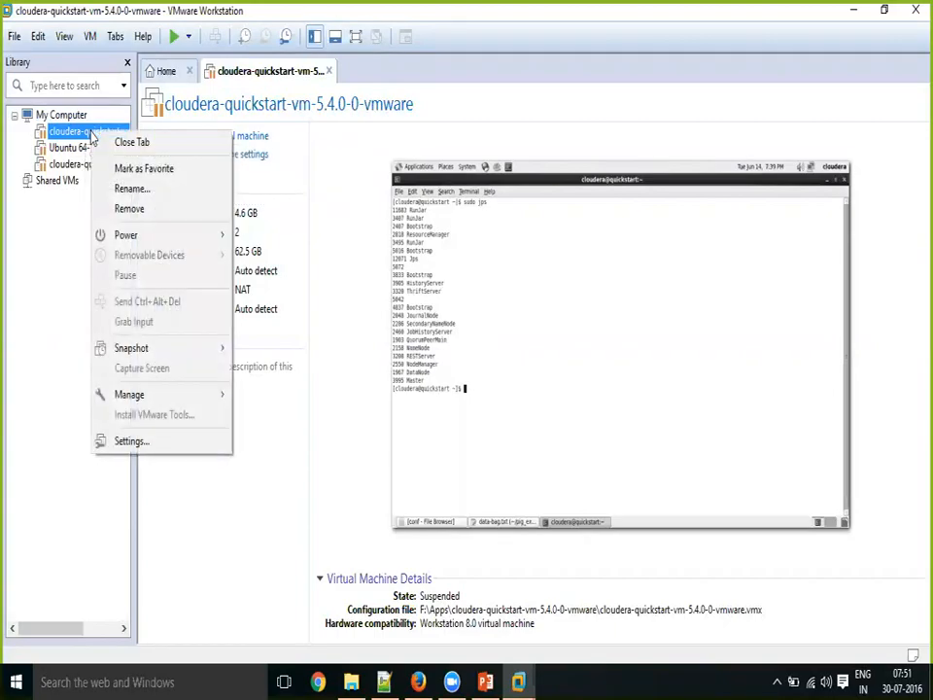
pyautogui.moveTo(169, 238)
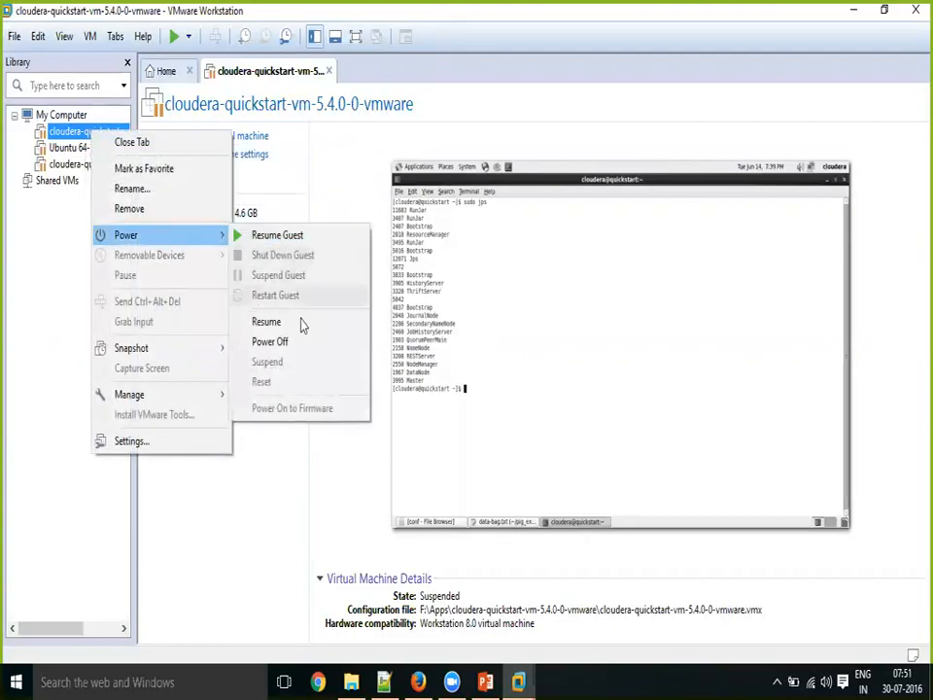
pyautogui.click(309, 348)
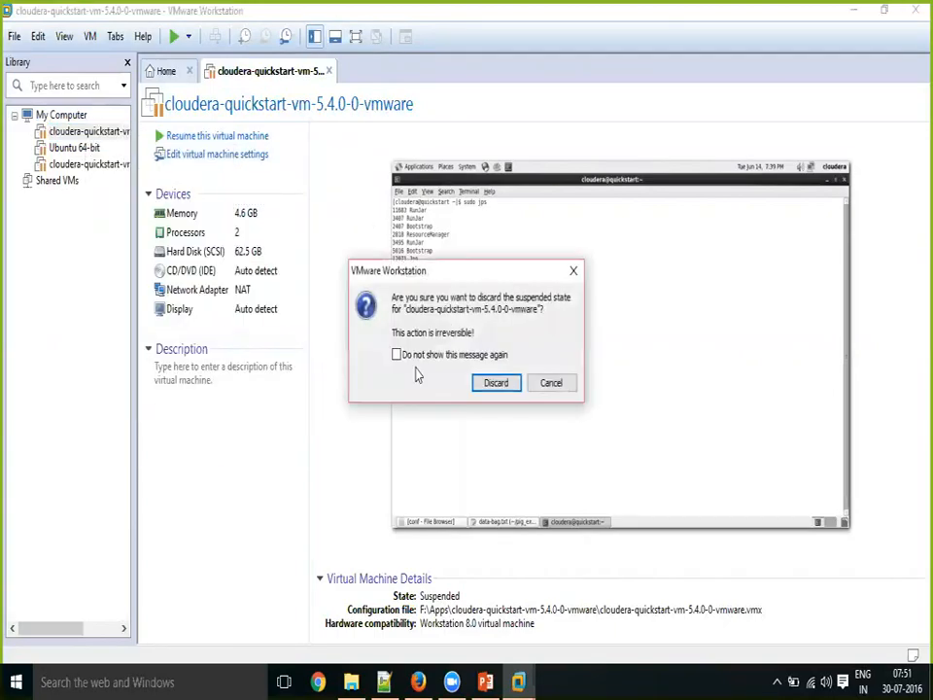
pyautogui.click(502, 387)
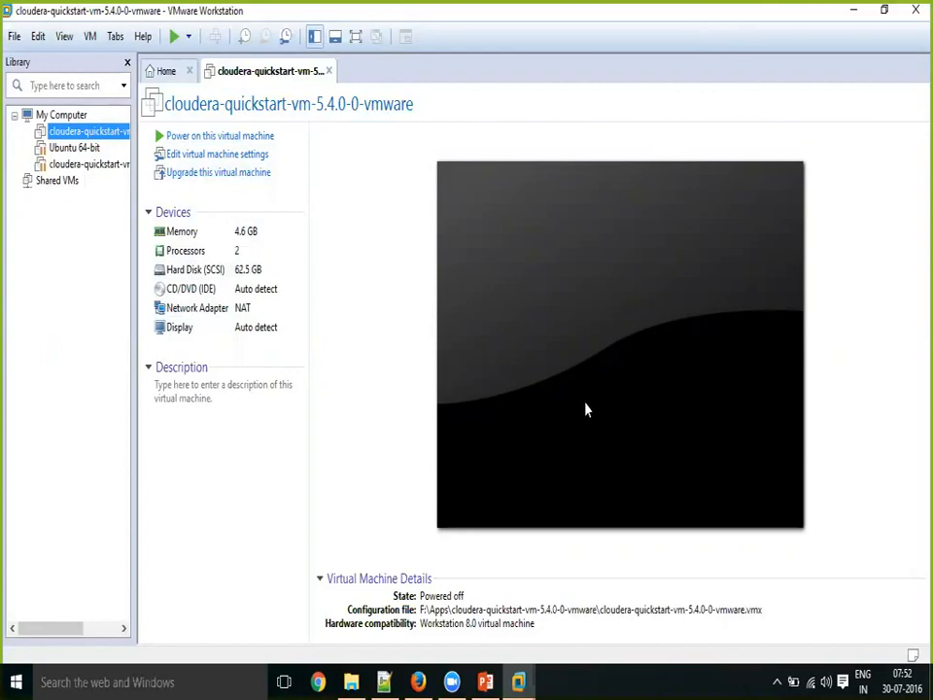
pyautogui.hotkey('alt', 'Tab')
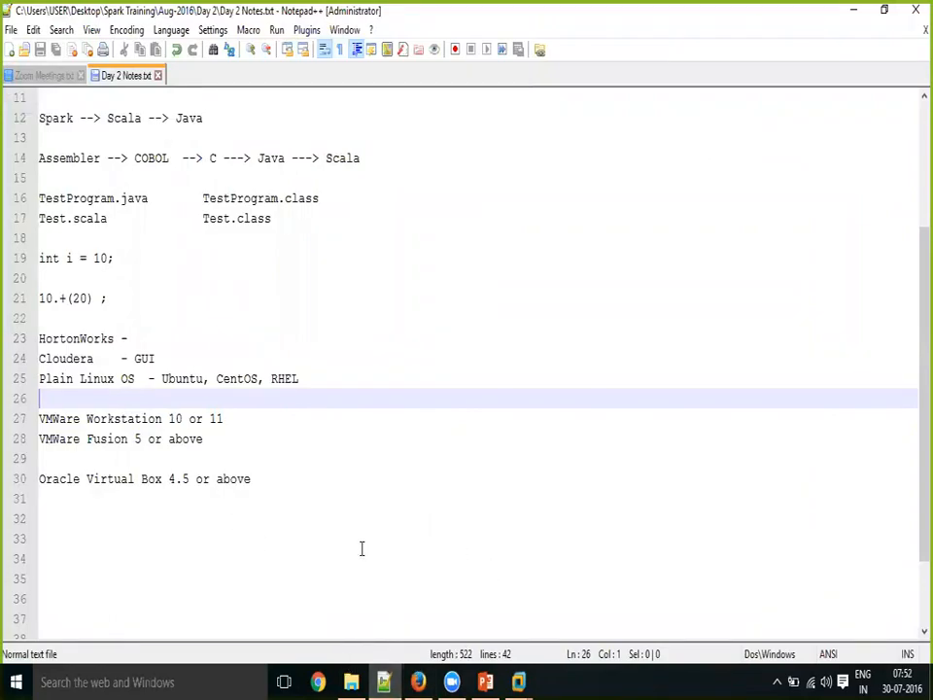
# - Switch to File Explorer and open the Spark Training August 2016 folder in Google Drive to show the shared installers
pyautogui.click(354, 682)
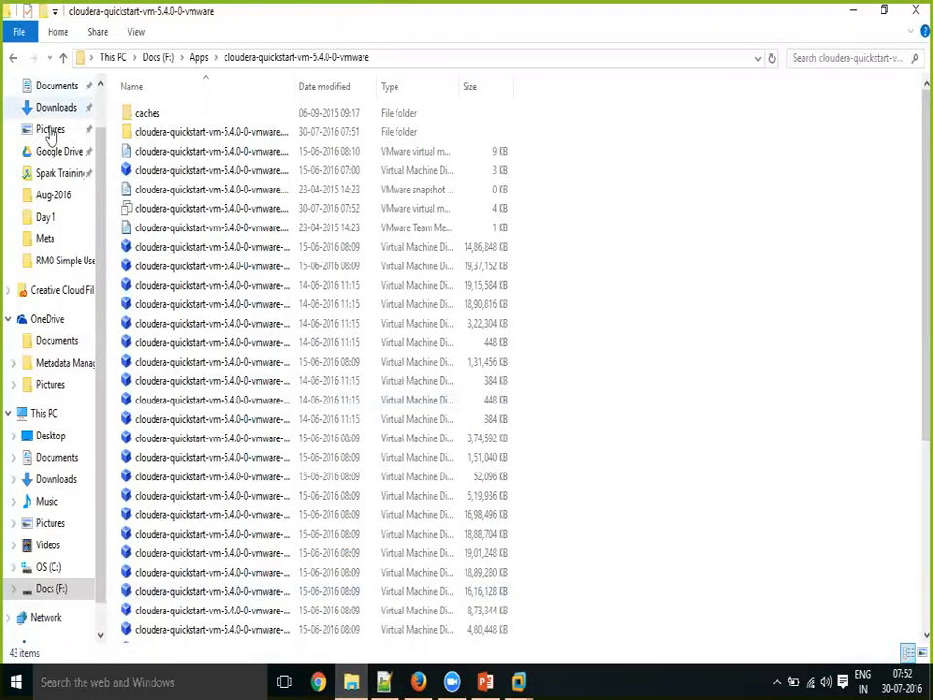
pyautogui.click(58, 152)
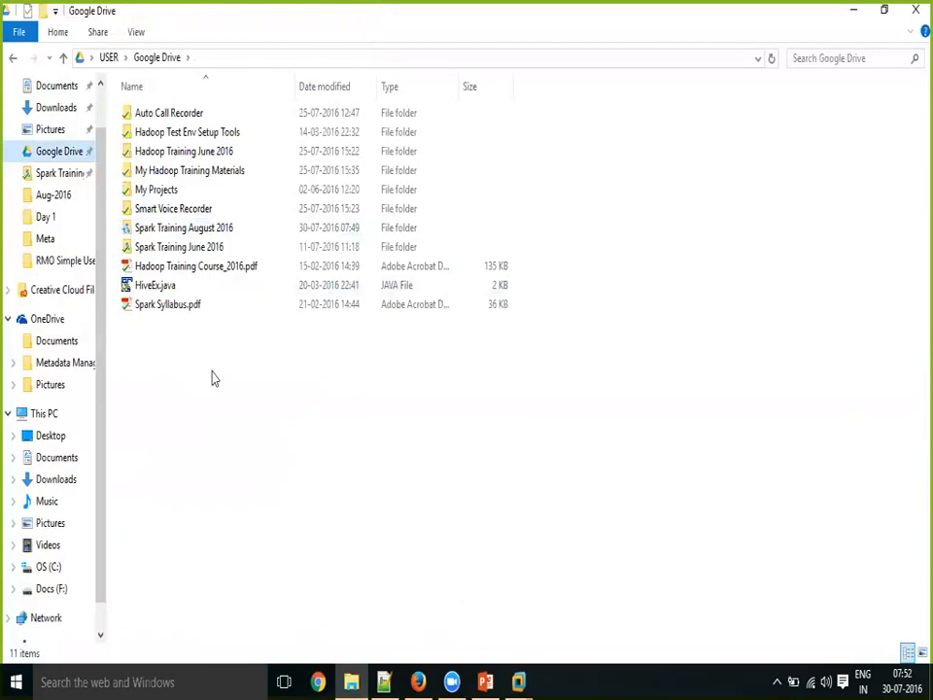
pyautogui.doubleClick(177, 228)
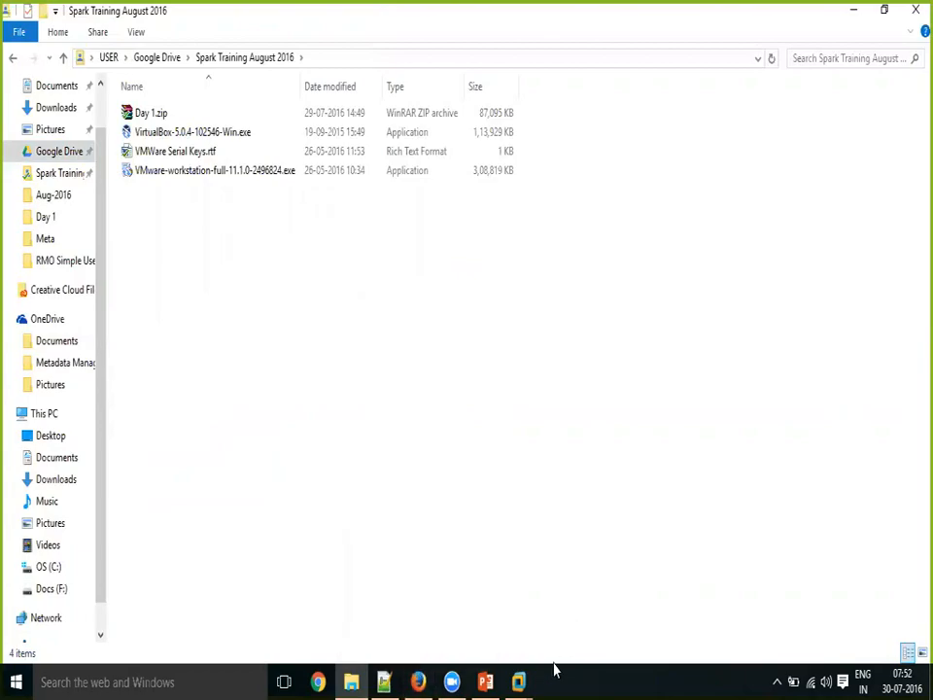
# - Switch to VMware Workstation and review the memory and processor options in the cloudera-quickstart-vm-5.4.0-0-vmware machine's hardware settings
pyautogui.click(519, 680)
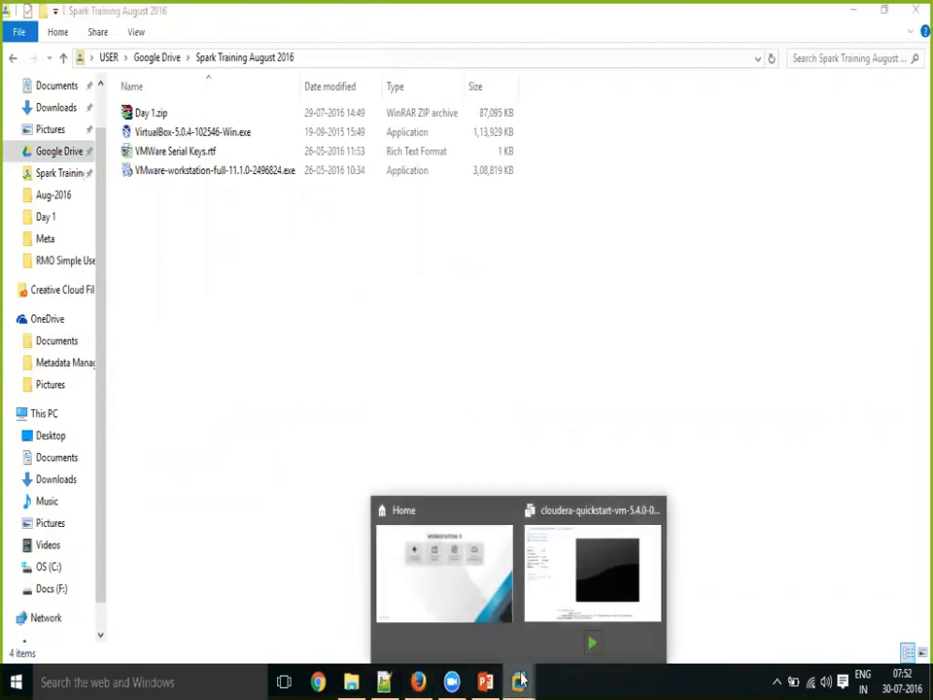
pyautogui.click(599, 569)
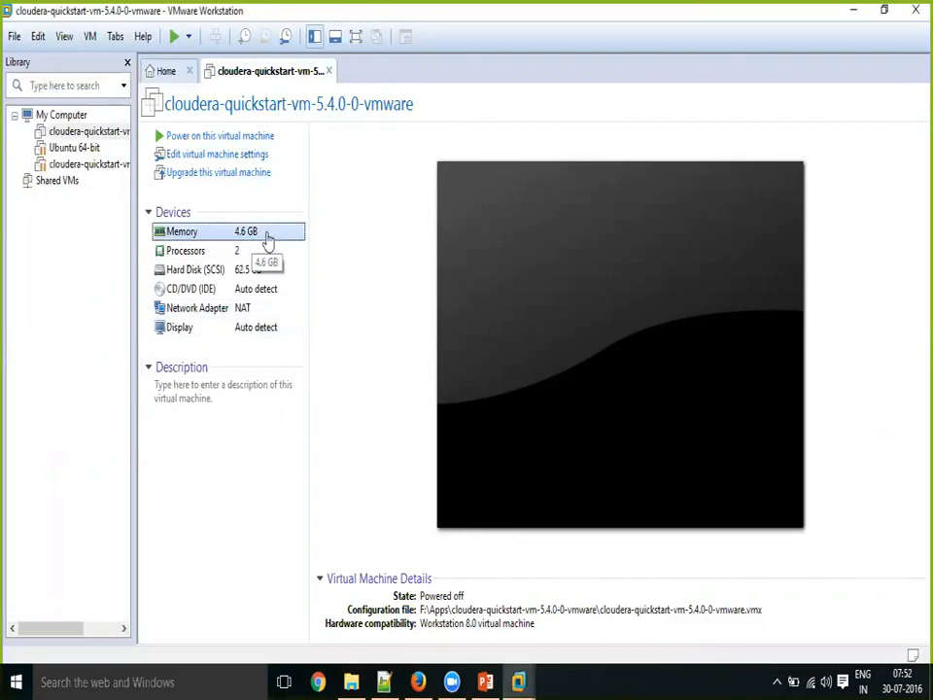
pyautogui.click(268, 240)
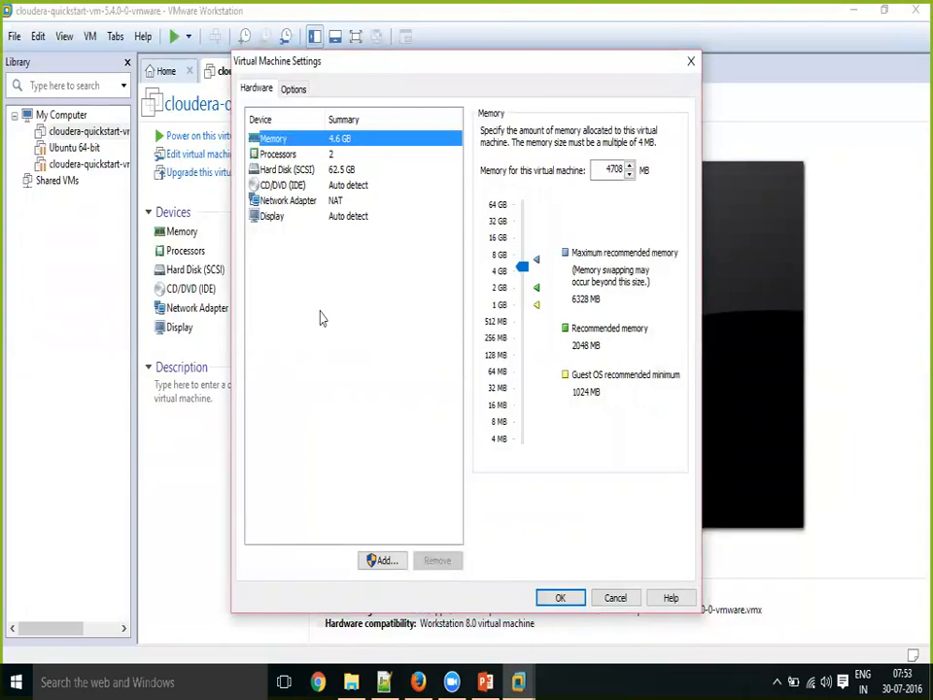
pyautogui.click(319, 157)
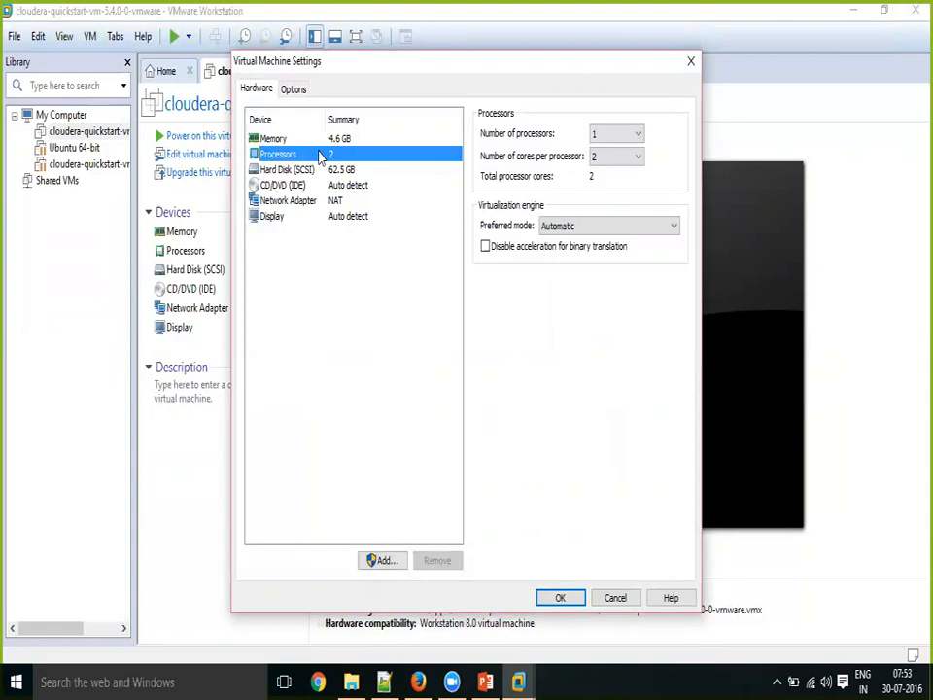
pyautogui.click(640, 159)
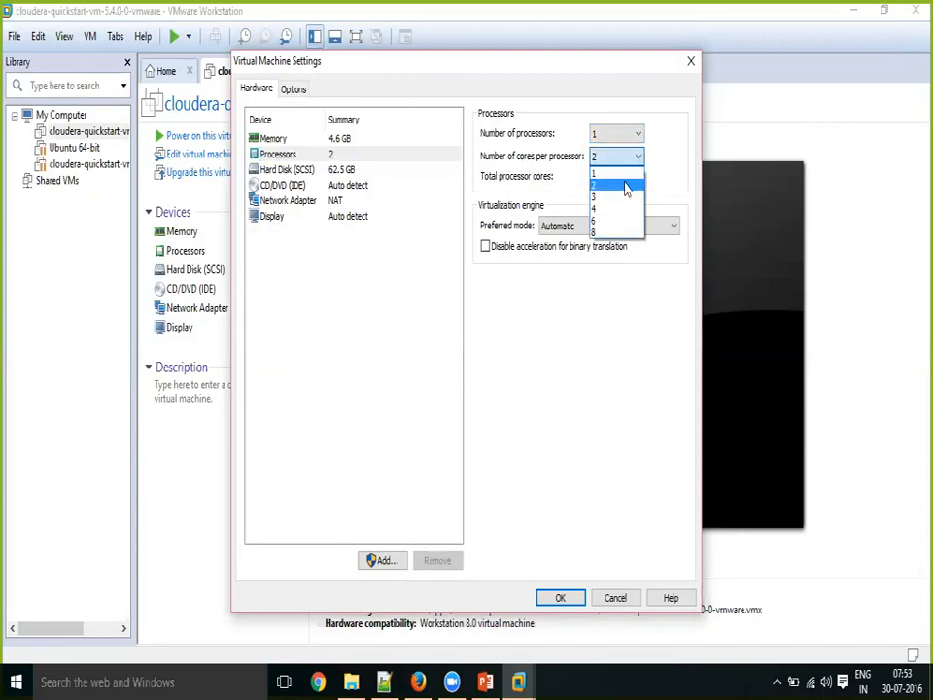
pyautogui.click(625, 187)
pyautogui.click(637, 133)
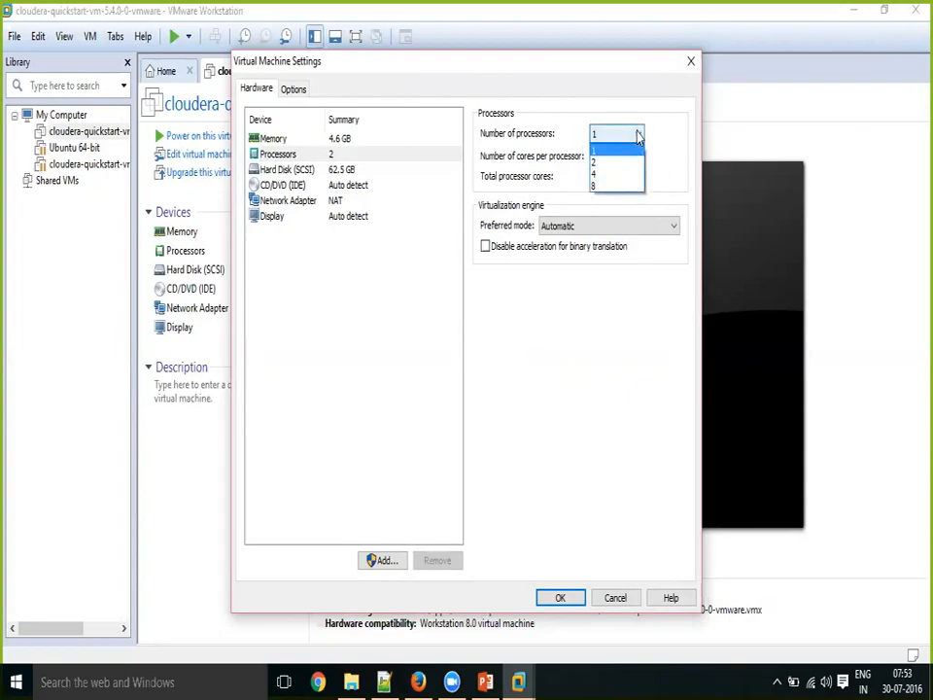
pyautogui.click(637, 133)
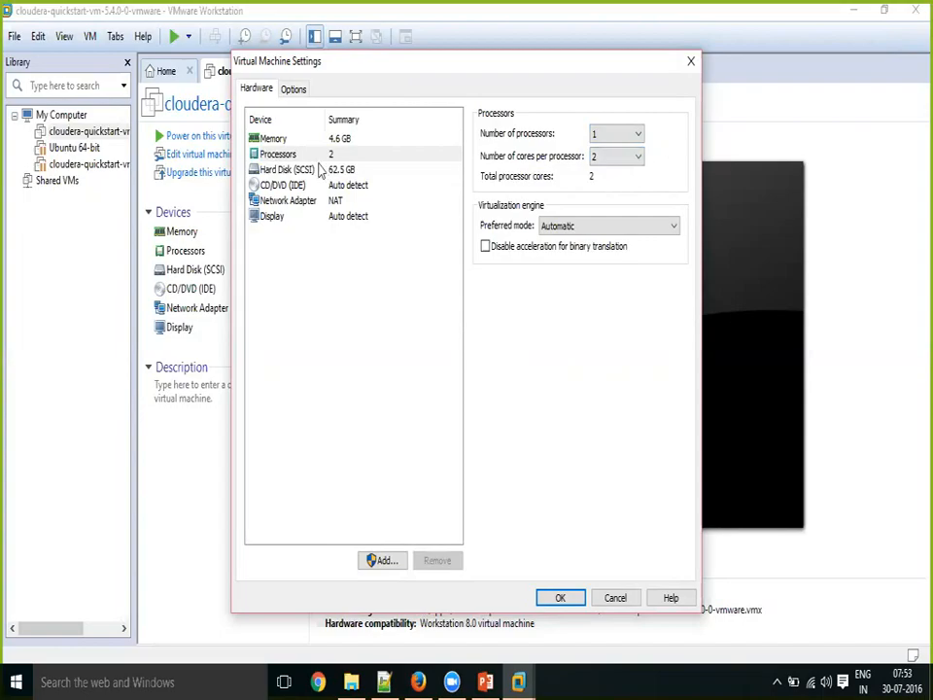
# - View the virtual machine's hard disk settings and its disk expansion option, then close the settings without changes
pyautogui.click(303, 171)
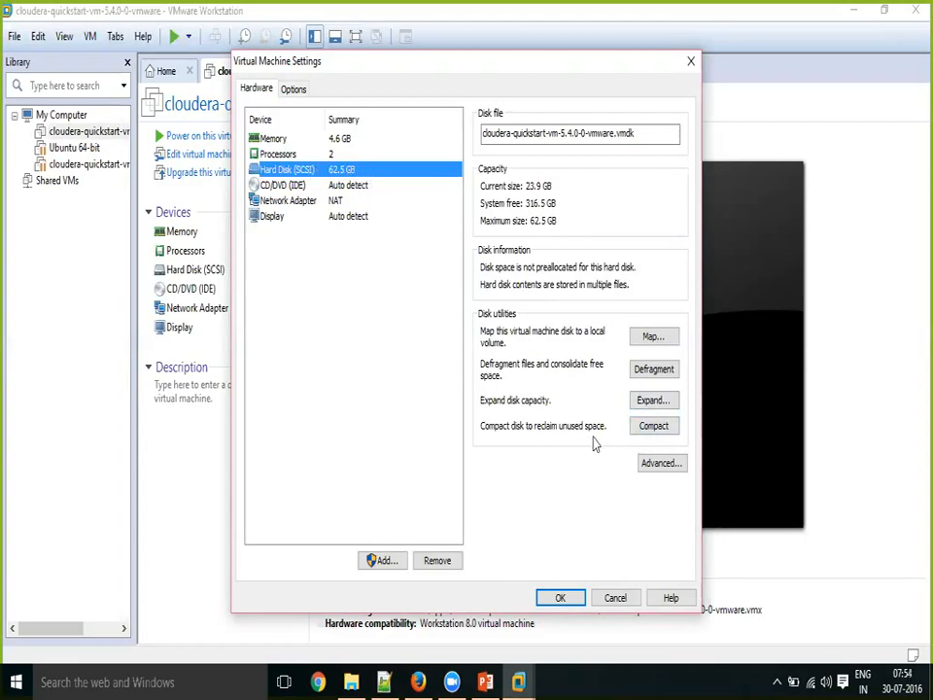
pyautogui.click(667, 405)
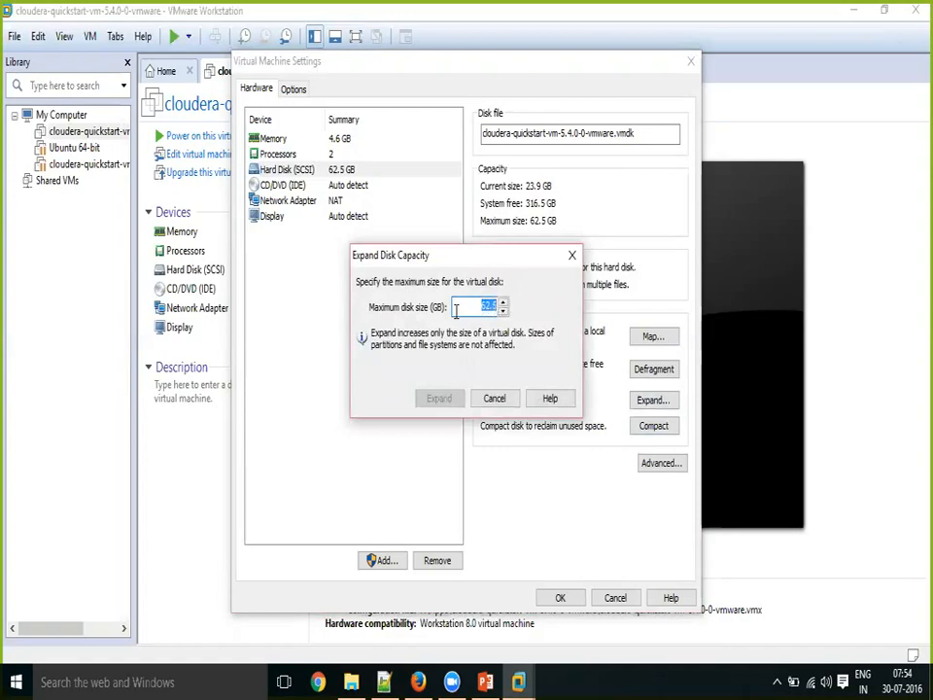
pyautogui.click(571, 258)
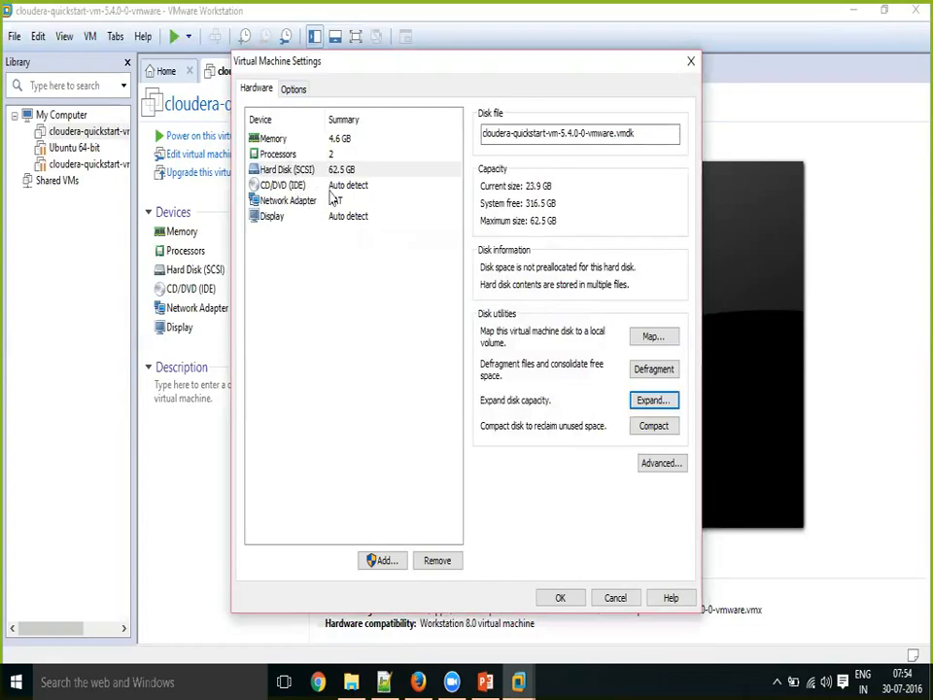
pyautogui.click(691, 61)
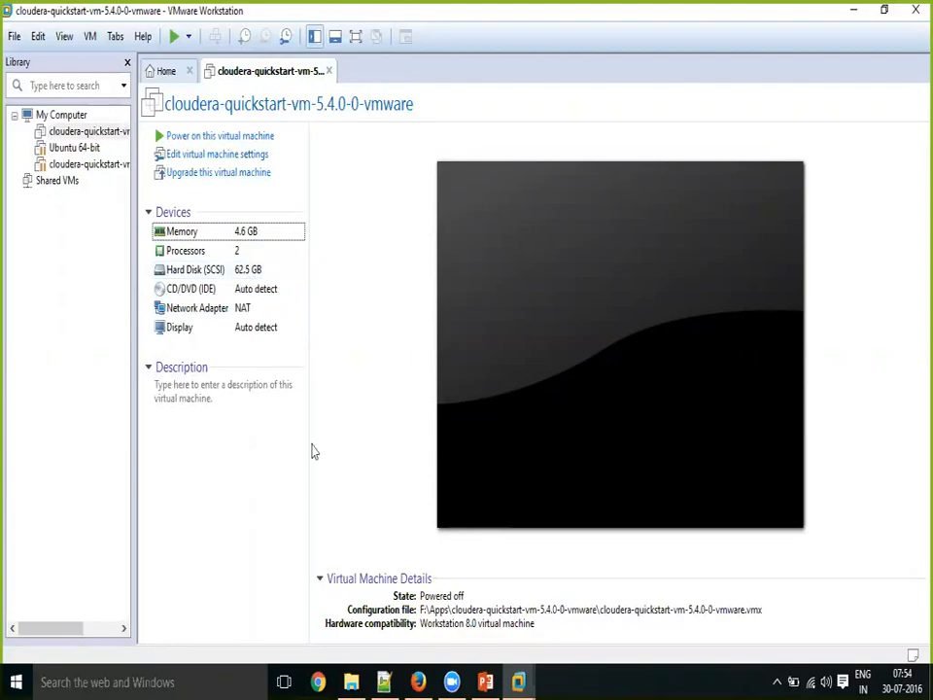
# - Power on the cloudera-quickstart-vm-5.4.0-0-vmware machine and switch to the Day 2 notes in Notepad++ at line 32
pyautogui.click(195, 139)
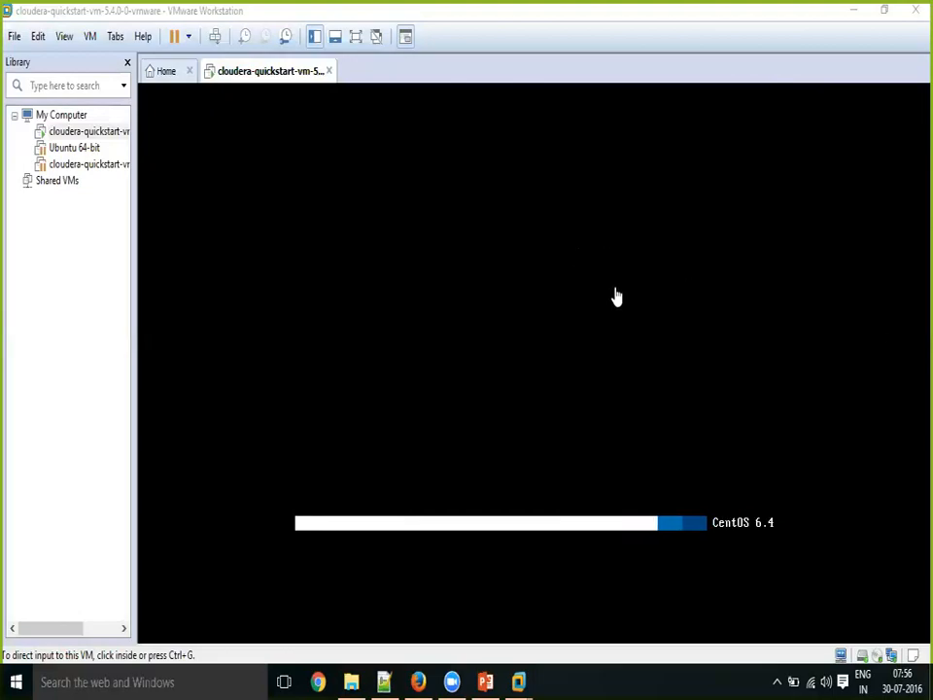
pyautogui.click(385, 681)
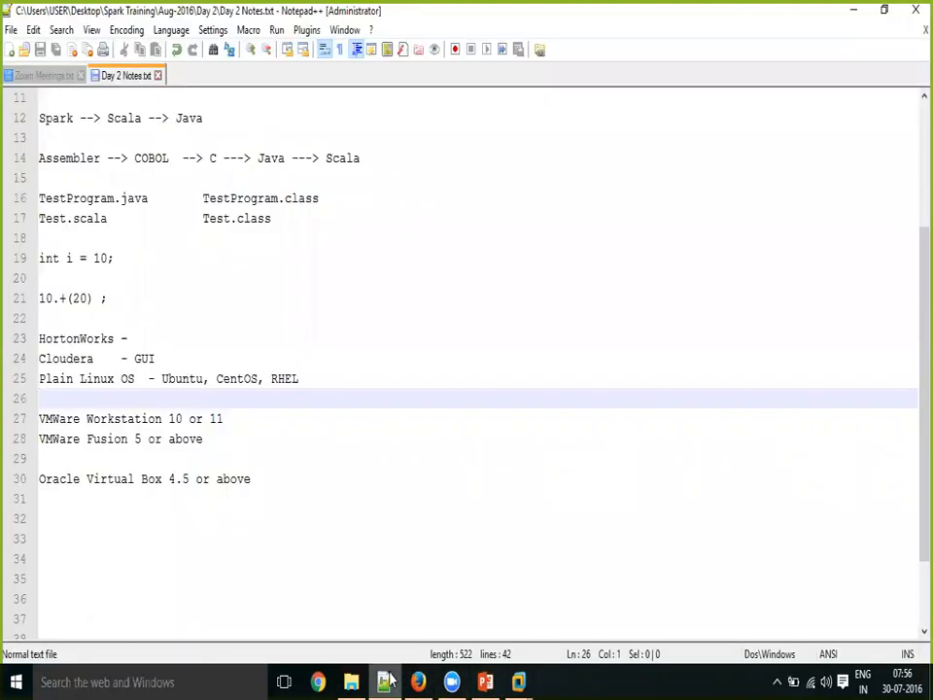
pyautogui.press('Down')
pyautogui.press('Down')
pyautogui.press('Down')
pyautogui.press('Down')
pyautogui.press('Down')
pyautogui.press('Down')
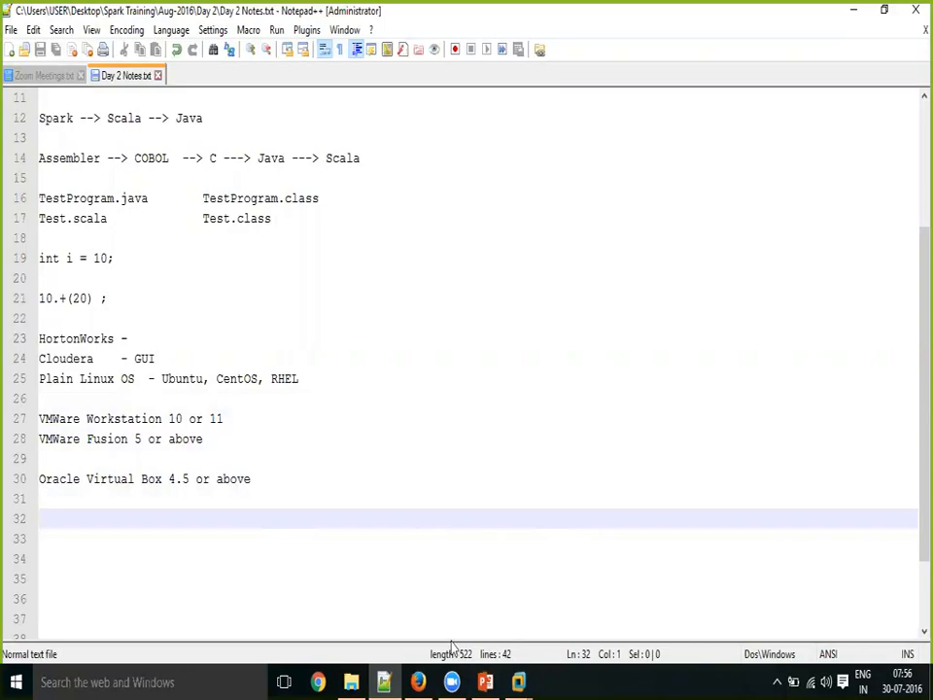
# - Bring up the Zoom window to check the meeting and minimize it again
pyautogui.click(442, 680)
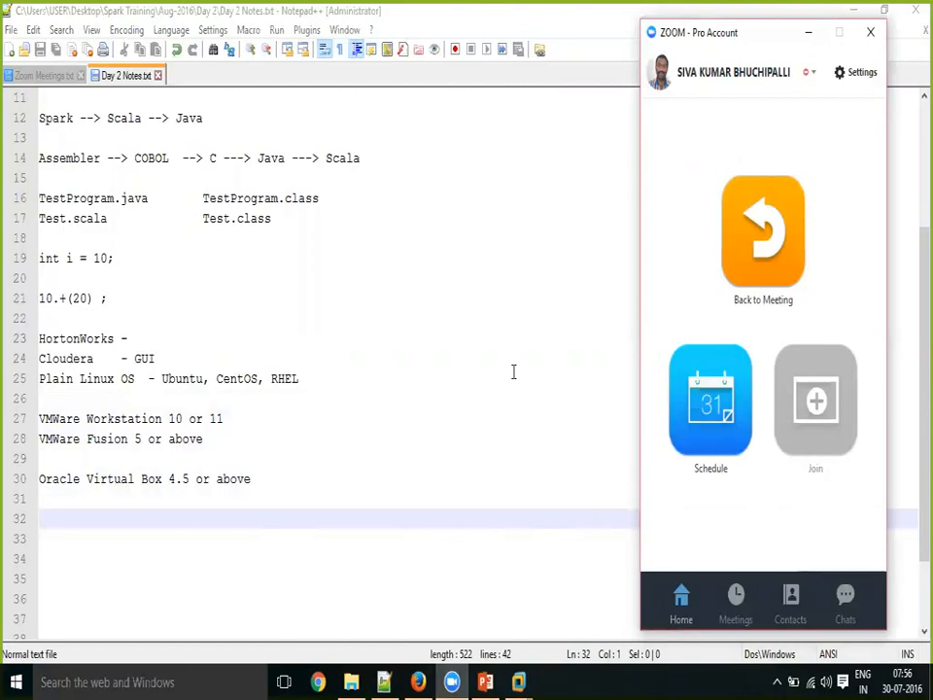
pyautogui.click(583, 351)
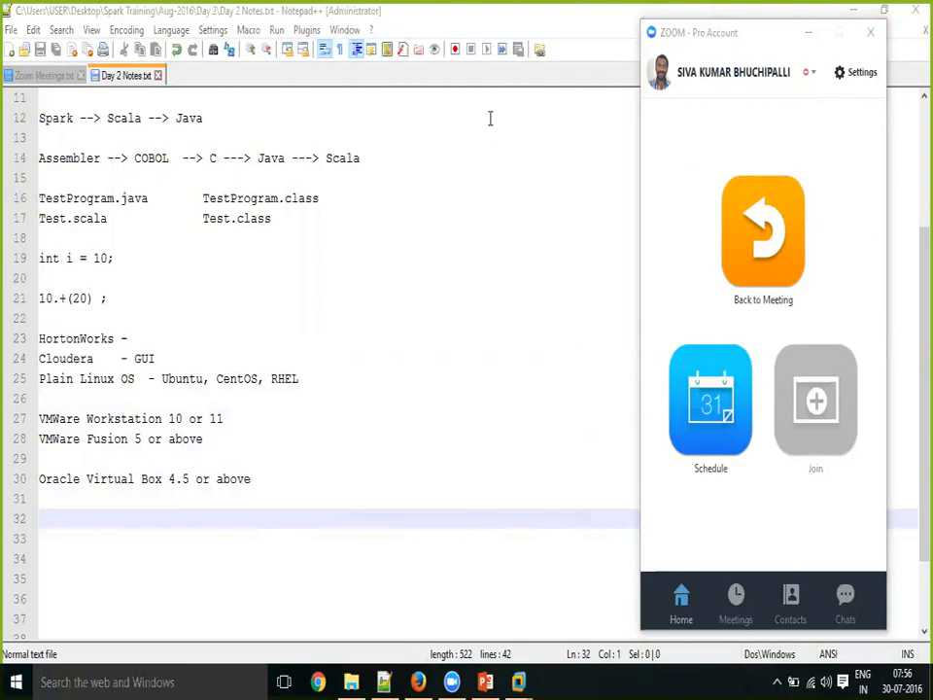
pyautogui.click(809, 34)
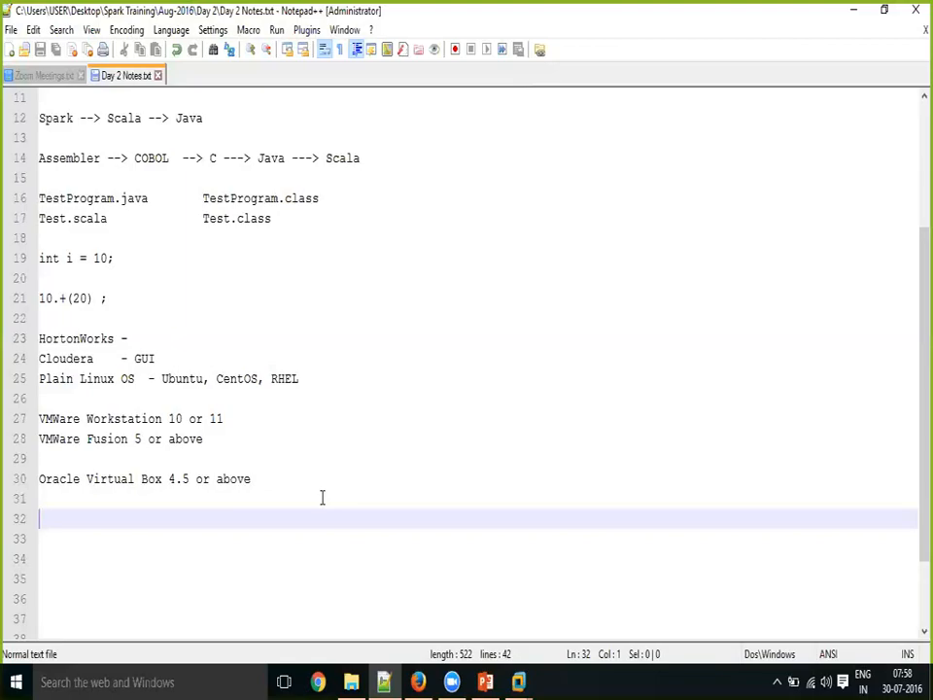
pyautogui.click(242, 530)
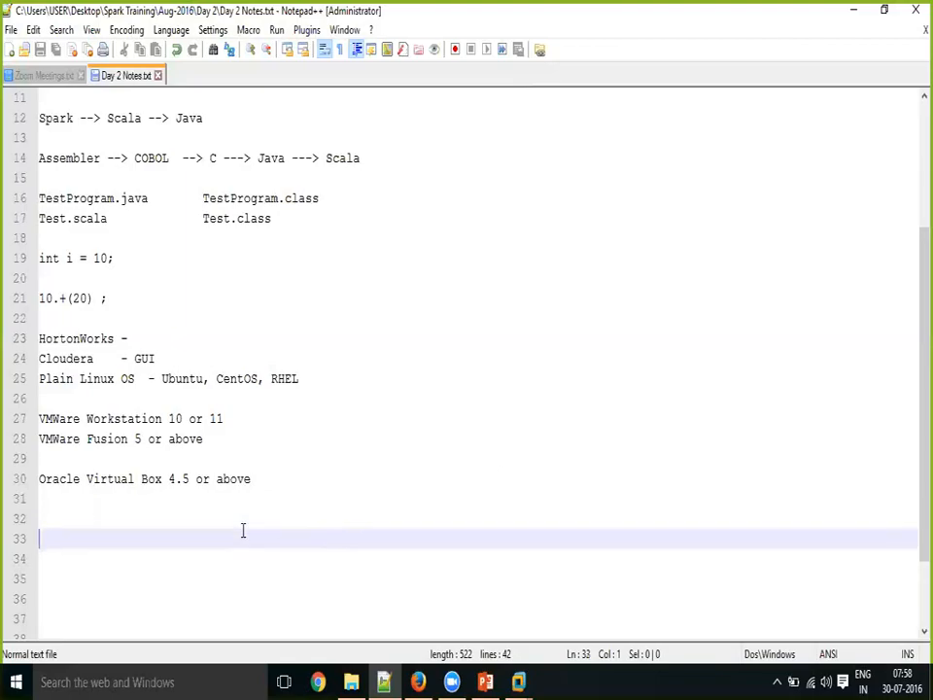
pyautogui.click(82, 516)
pyautogui.press('Down')
pyautogui.press('Down')
pyautogui.press('Down')
pyautogui.press('Down')
pyautogui.press('Down')
pyautogui.press('Down')
pyautogui.press('Down')
pyautogui.press('Down')
pyautogui.press('Down')
pyautogui.press('Down')
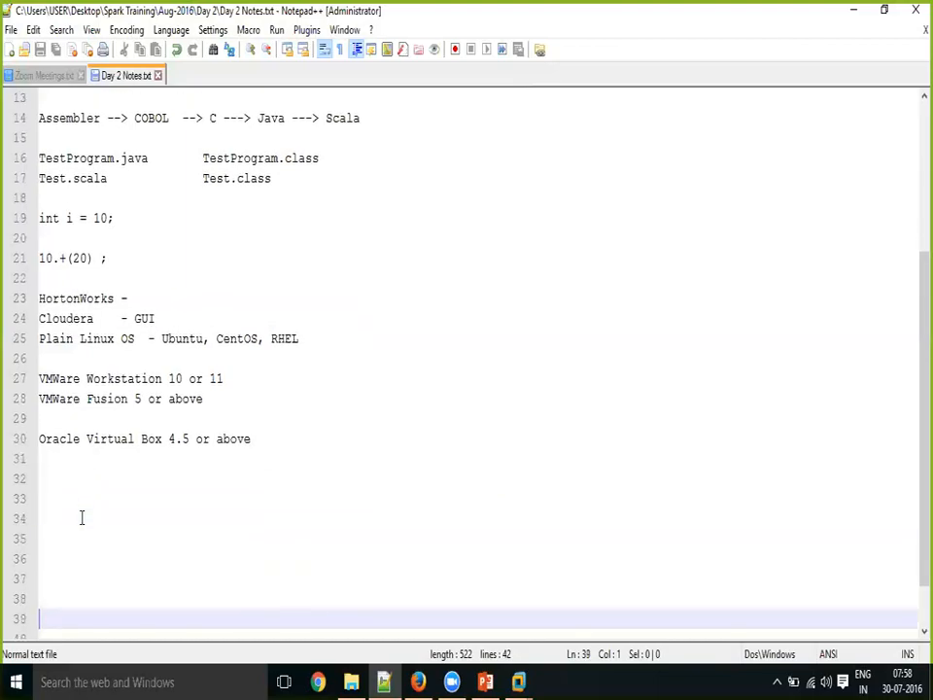
pyautogui.press('Up')
pyautogui.press('Up')
pyautogui.press('Up')
pyautogui.press('Up')
pyautogui.press('Up')
pyautogui.press('Up')
pyautogui.press('Up')
pyautogui.press('Up')
pyautogui.press('Up')
pyautogui.press('Up')
pyautogui.press('Up')
pyautogui.press('Up')
pyautogui.press('Up')
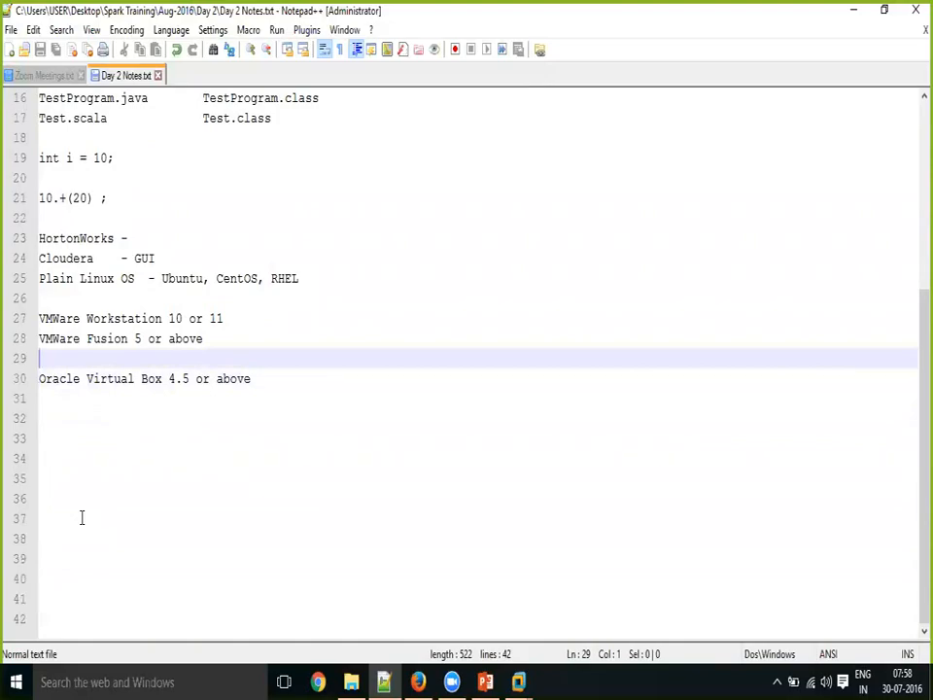
pyautogui.press('Down')
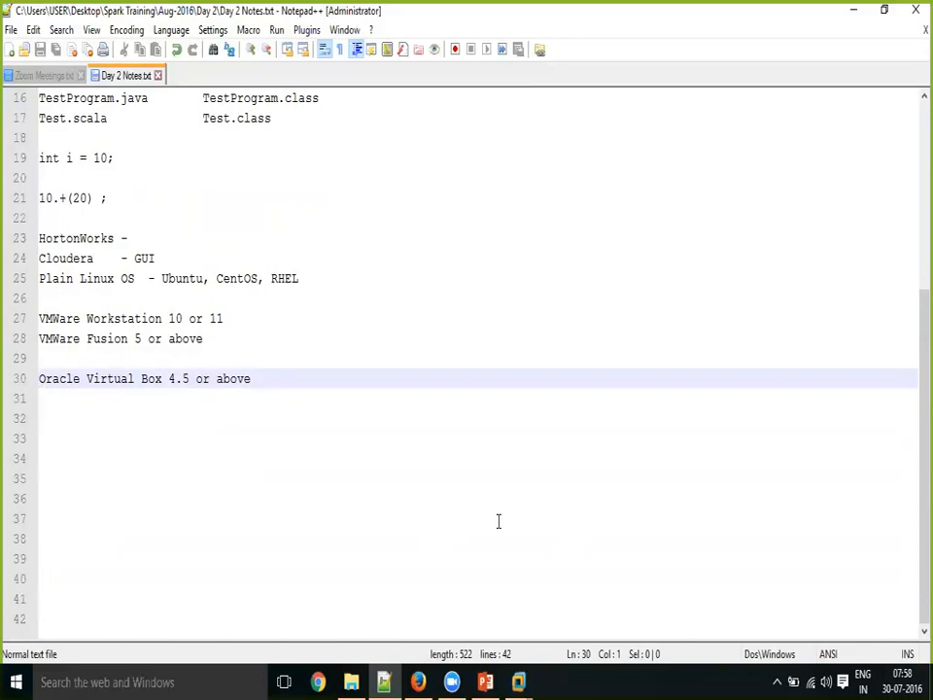
# - Minimize the open windows, launch Oracle VM VirtualBox from the desktop to view its Cloudera virtual machines, and close it
pyautogui.click(851, 13)
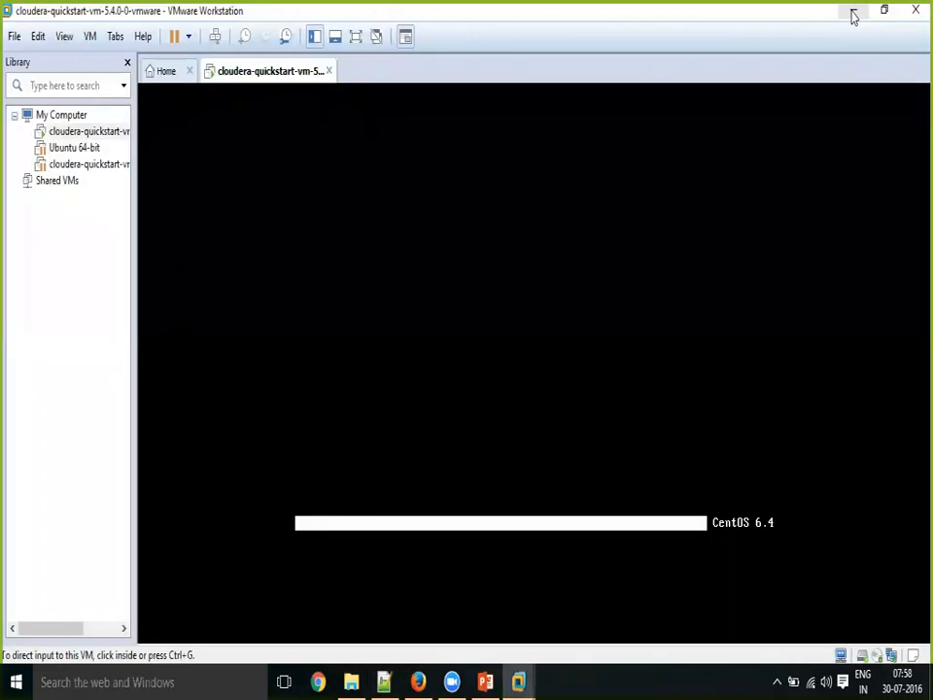
pyautogui.click(851, 12)
pyautogui.click(851, 13)
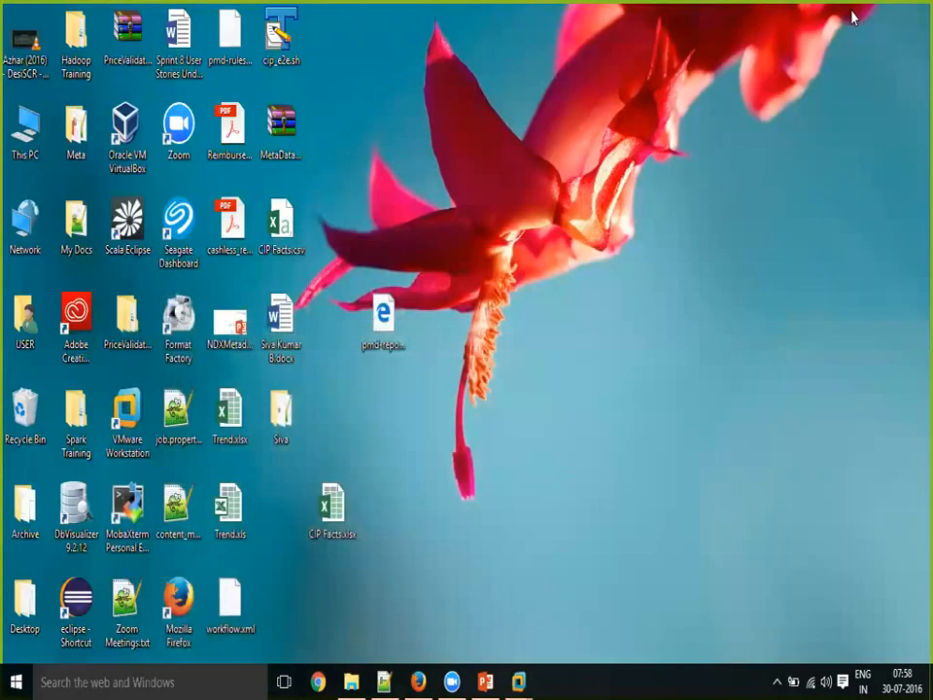
pyautogui.click(134, 139)
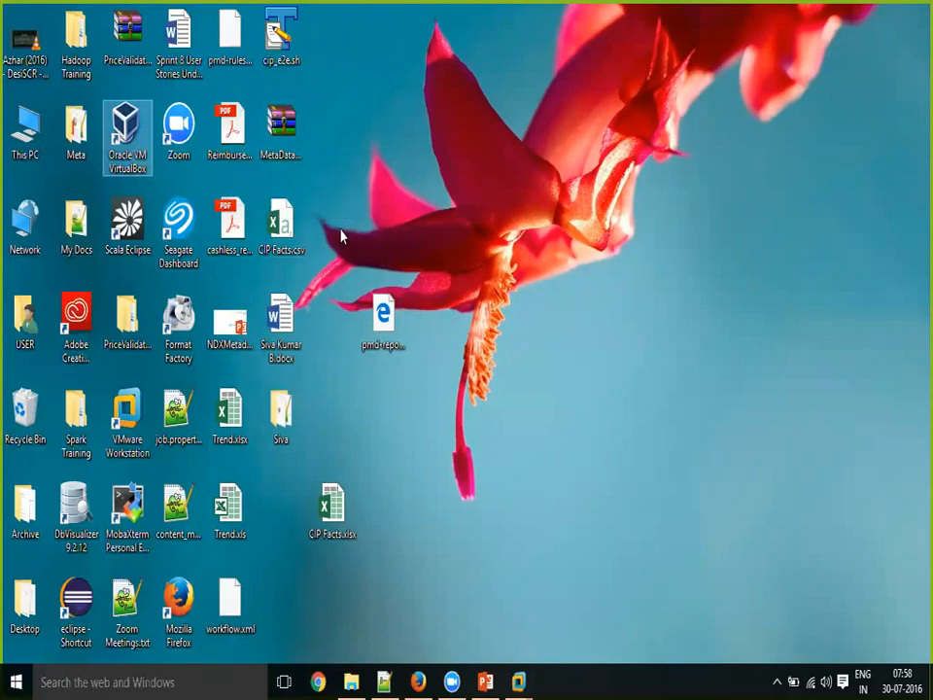
pyautogui.doubleClick(117, 131)
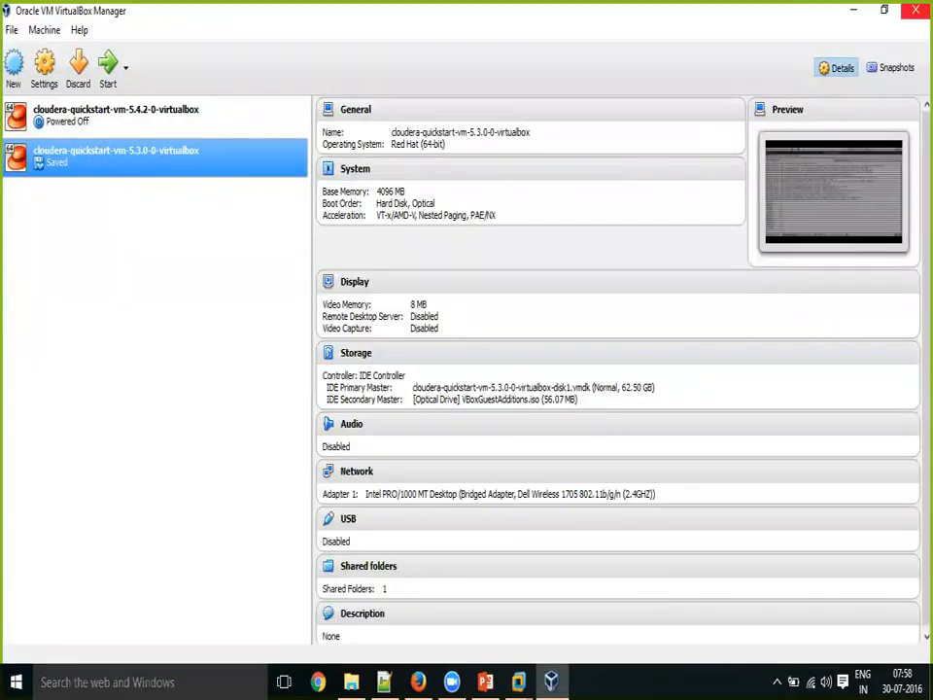
pyautogui.click(914, 10)
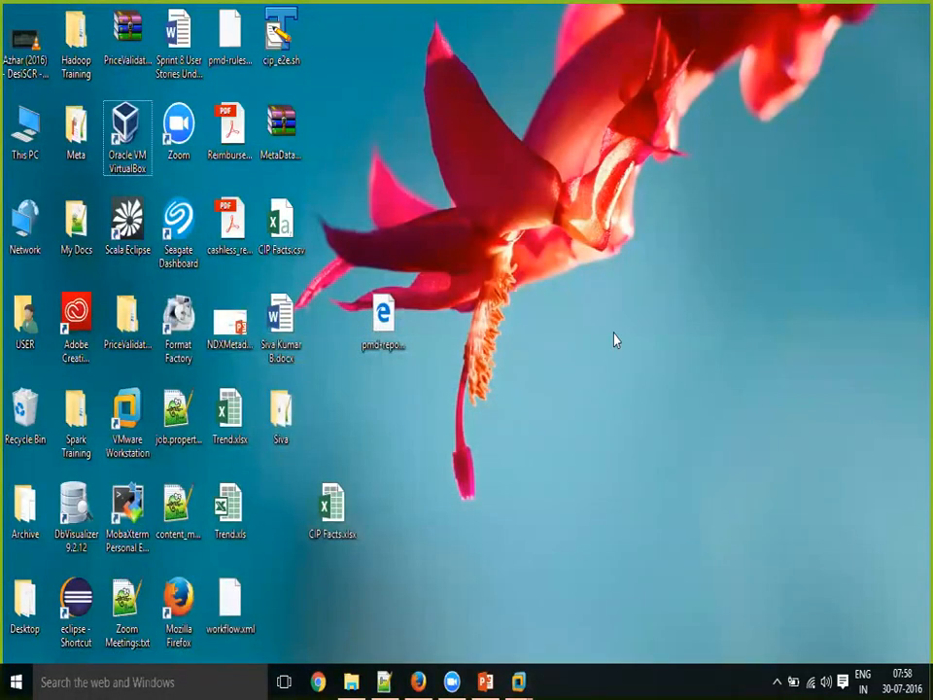
# - Switch back to the Day 2 notes in Notepad++ and place the cursor on the empty line 33
pyautogui.click(385, 681)
pyautogui.click(364, 414)
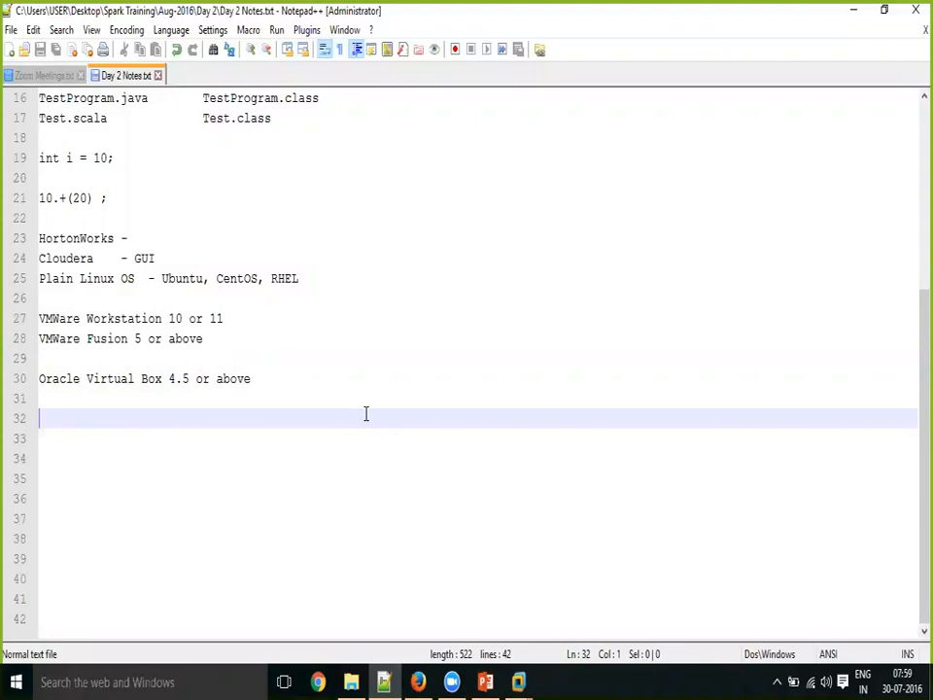
pyautogui.click(395, 364)
pyautogui.click(283, 417)
pyautogui.press('Down')
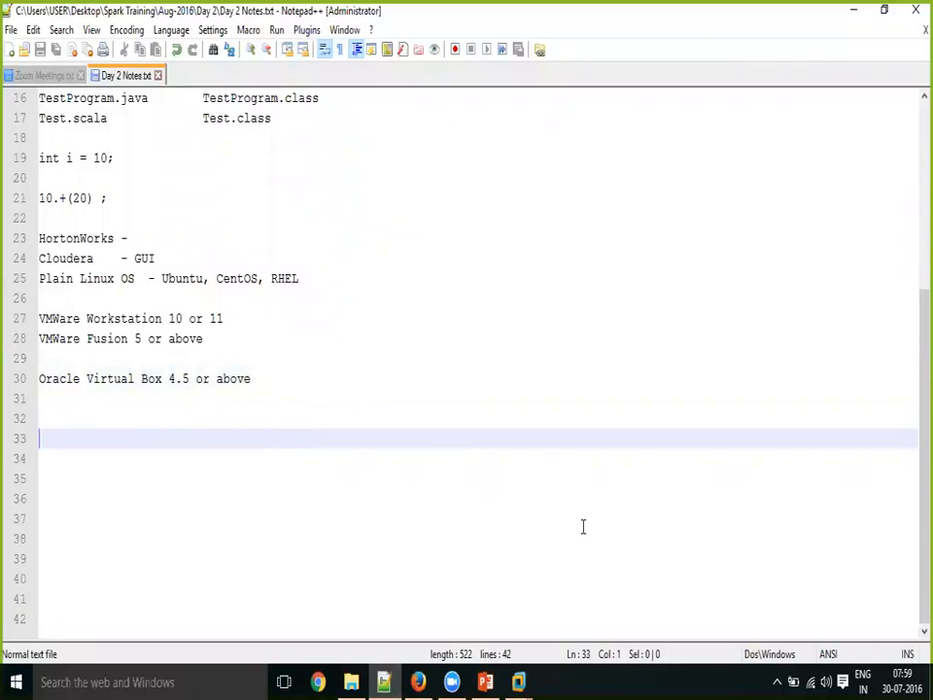
# - Switch to PowerPoint to view the "Installing Scala in Linux" slide in Scala.pptx, then minimize the presentation
pyautogui.click(485, 681)
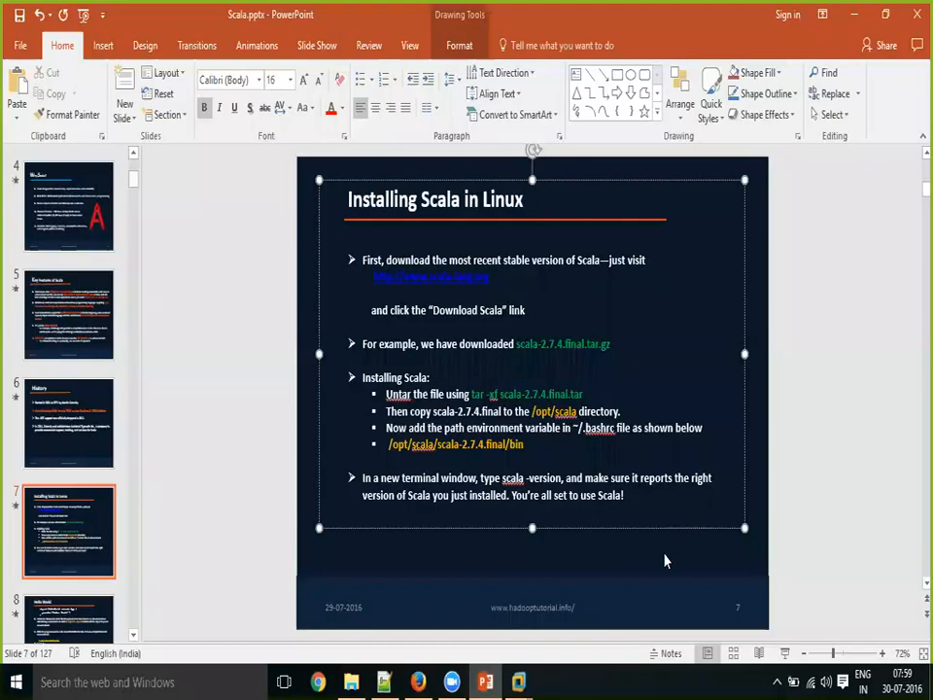
pyautogui.click(665, 560)
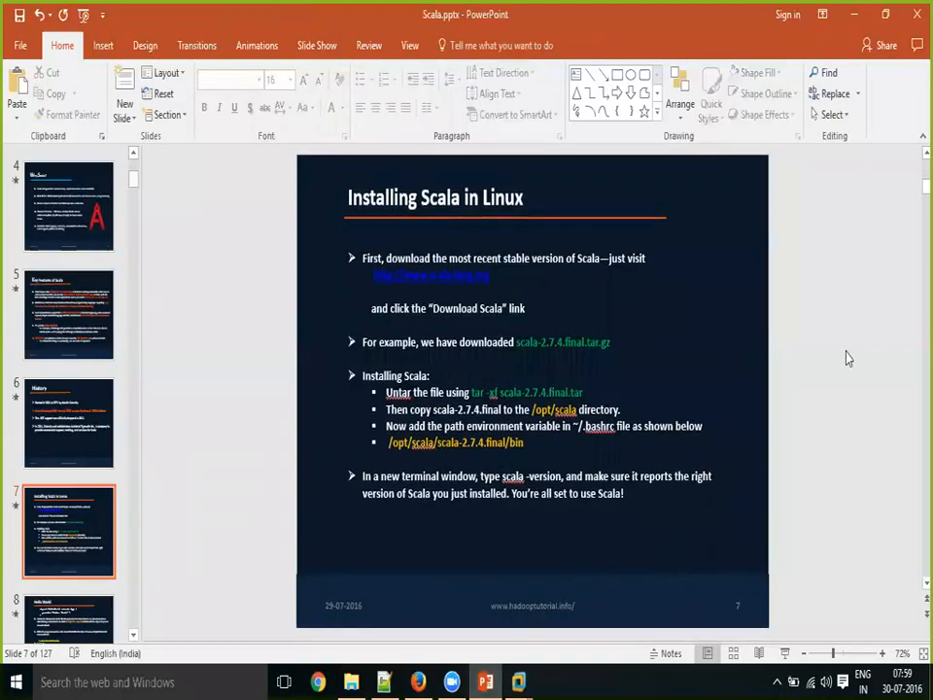
pyautogui.click(856, 18)
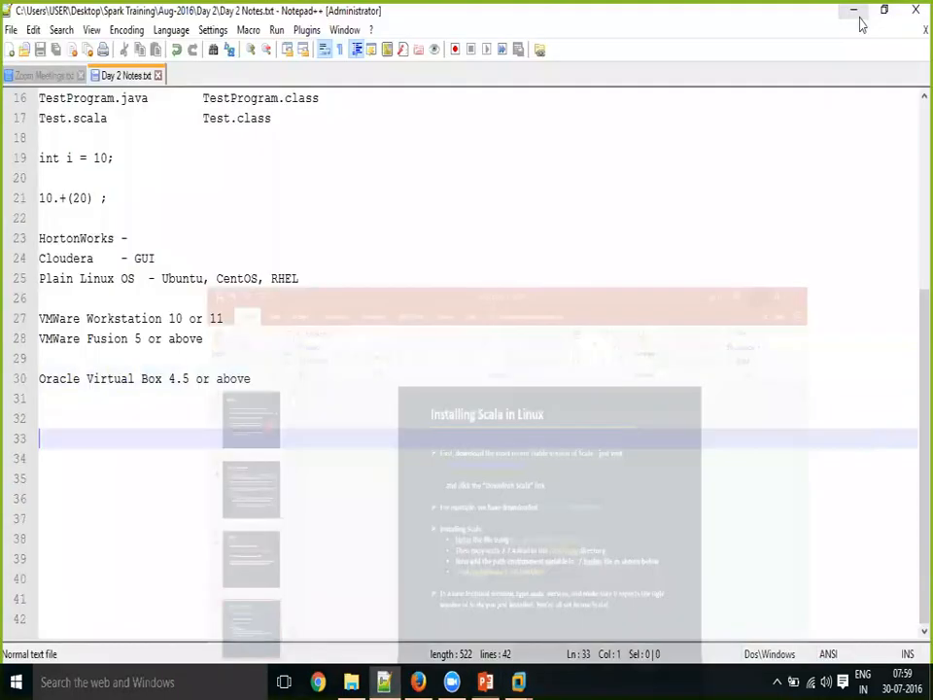